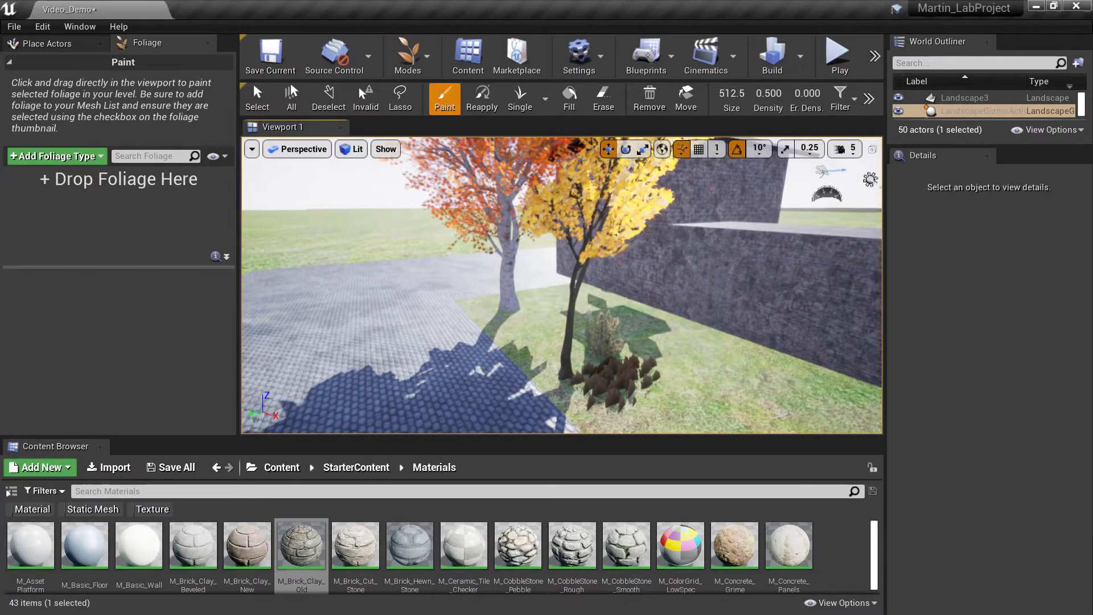
Step: Inspect the trees beside the building and the surrounding grassland, and check the list of editor modes
right_drag(562, 285, 525, 227)
key(w)
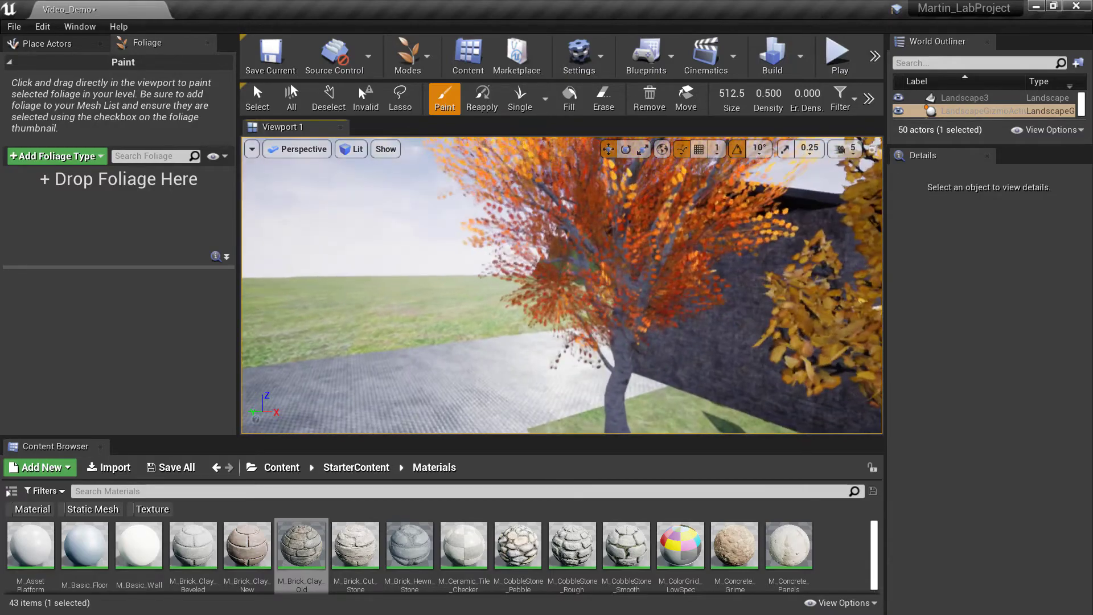
right_drag(532, 339, 572, 336)
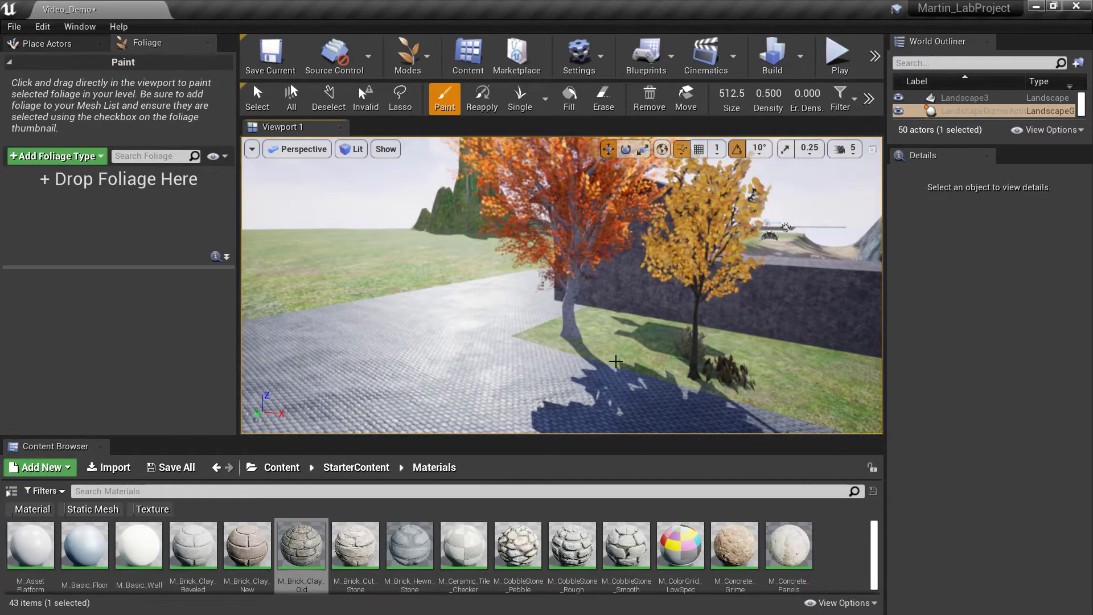
right_drag(562, 285, 586, 282)
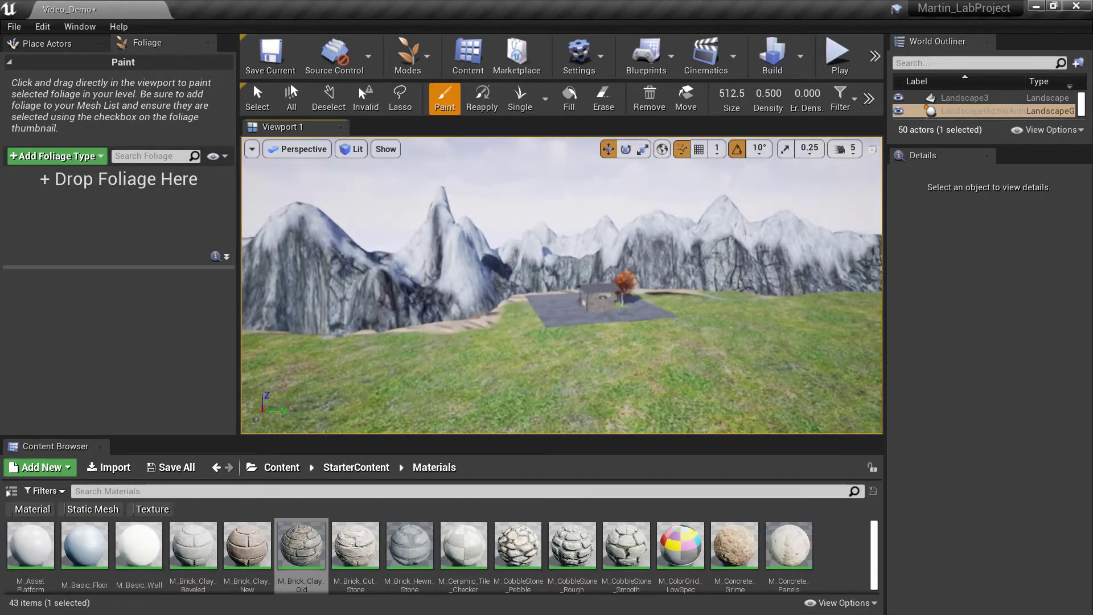
right_drag(562, 284, 490, 302)
right_drag(410, 371, 407, 371)
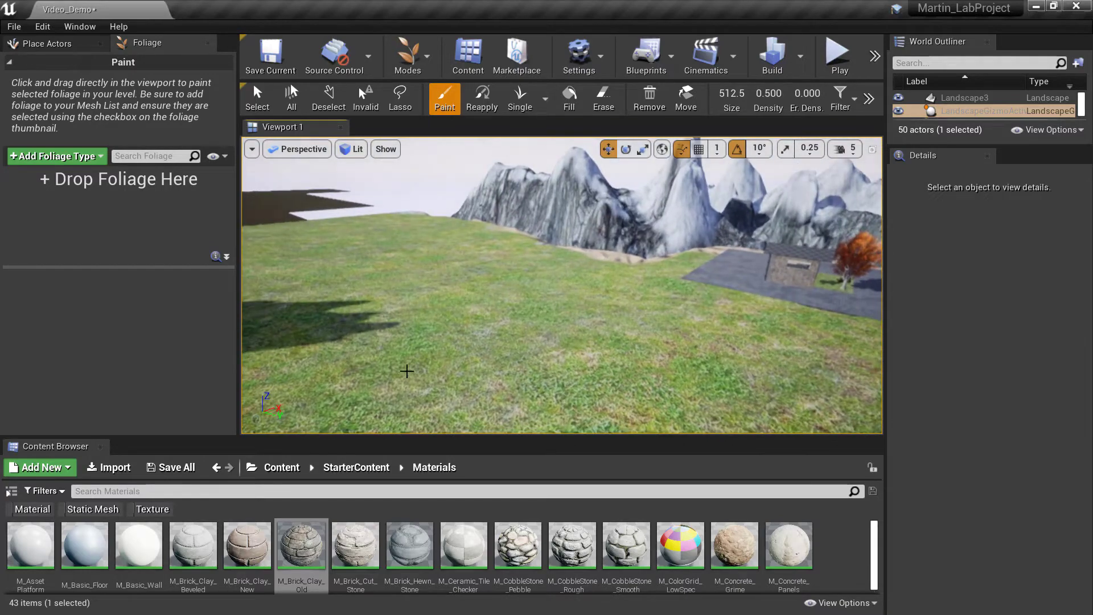
mouse_move(397, 316)
right_down()
mouse_move(439, 316)
mouse_move(397, 315)
right_up()
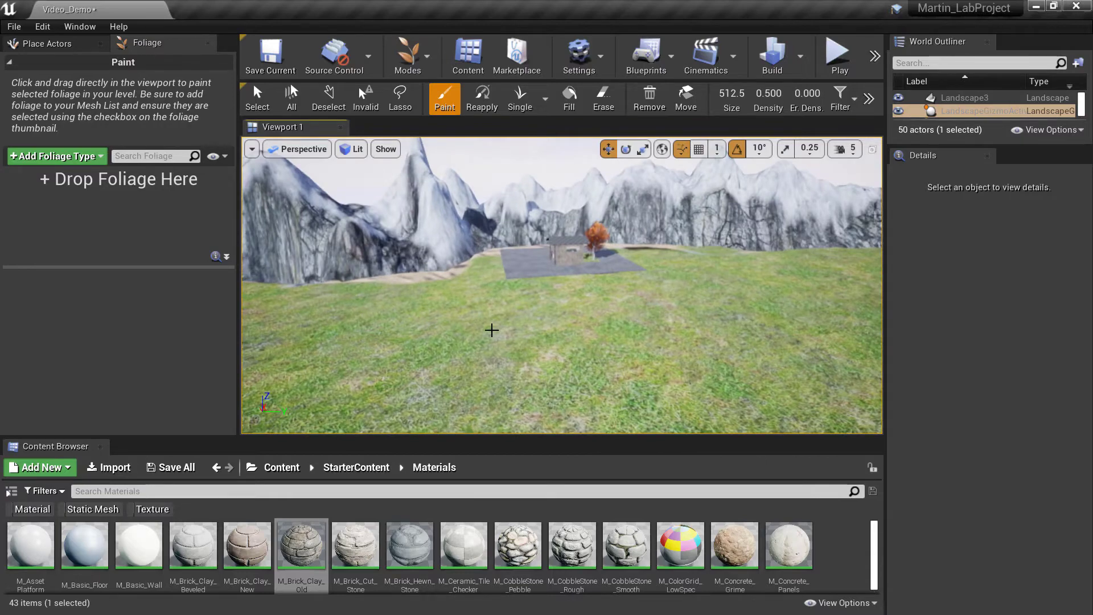
mouse_move(492, 330)
right_down()
mouse_move(550, 331)
mouse_move(464, 331)
mouse_move(493, 331)
right_up()
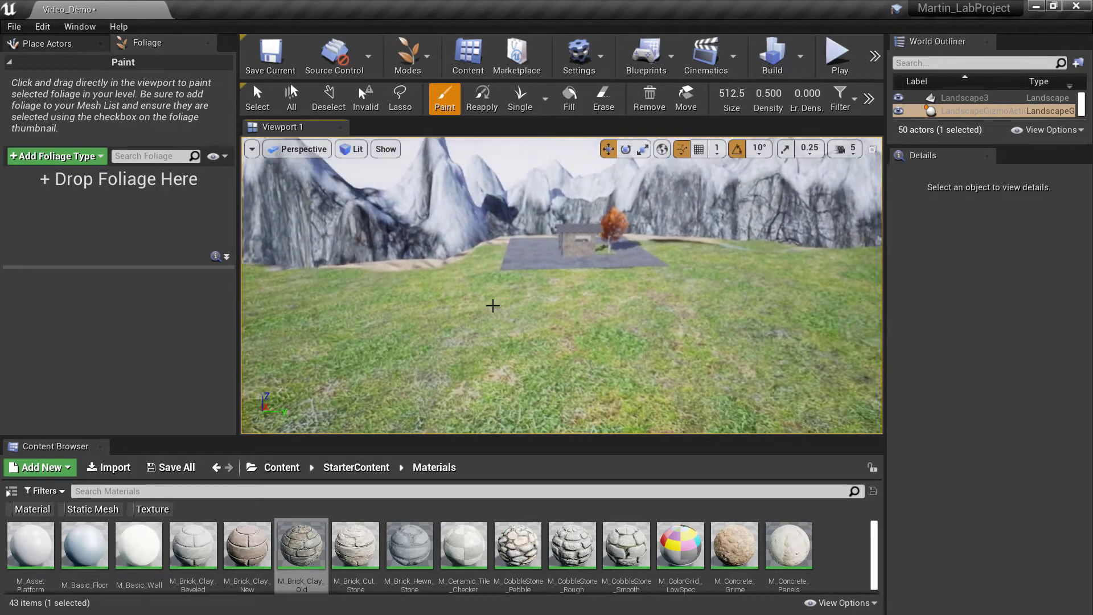
click(423, 55)
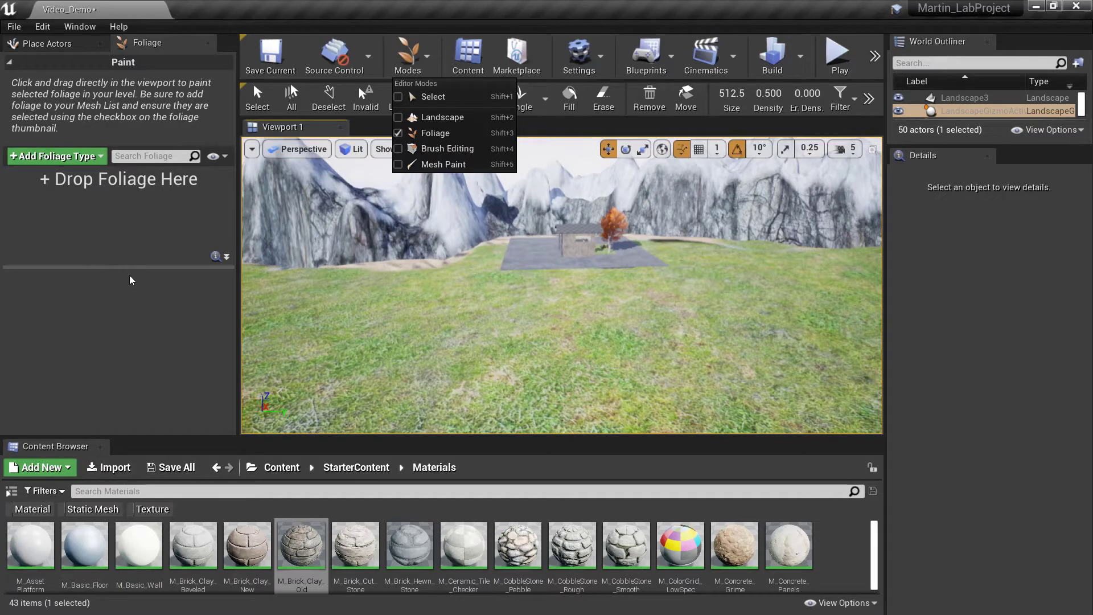
Step: Search the whole Content folder for "tree" with results filtered to static meshes
click(104, 490)
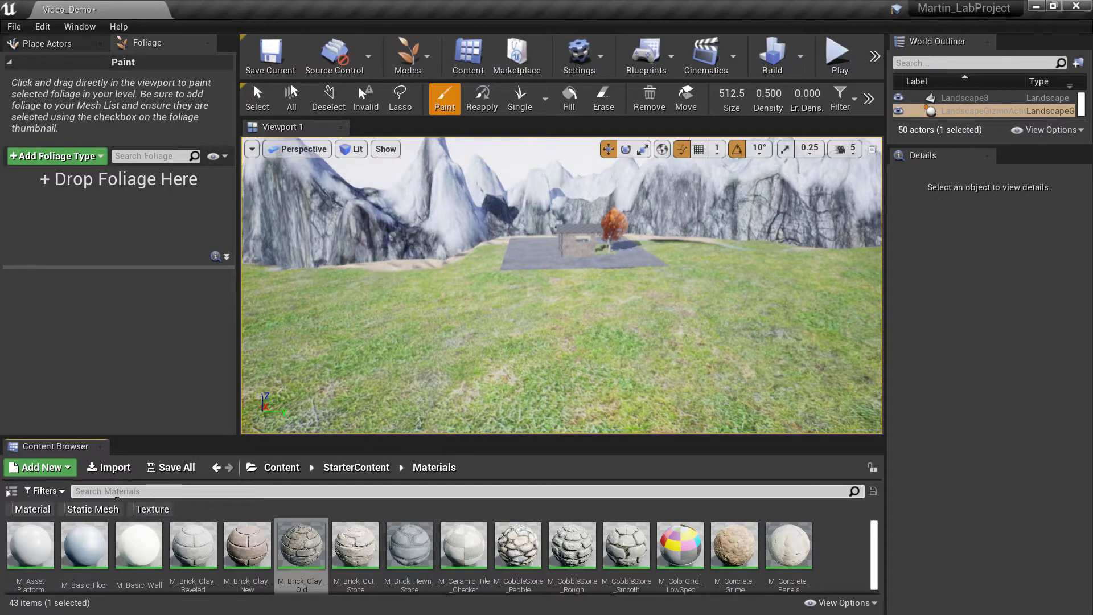
text(tree)
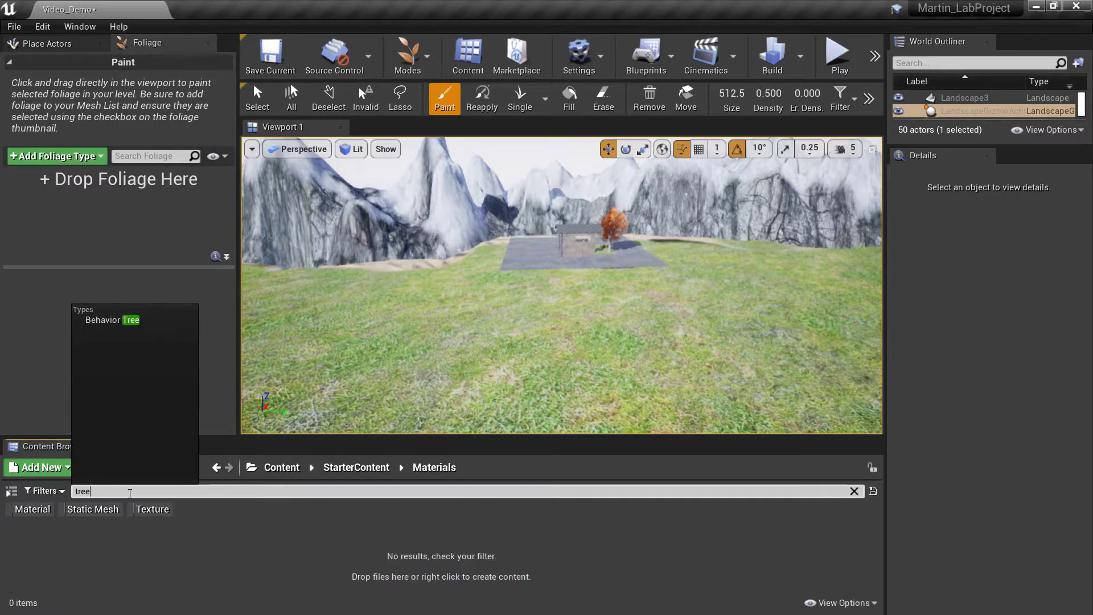
click(70, 510)
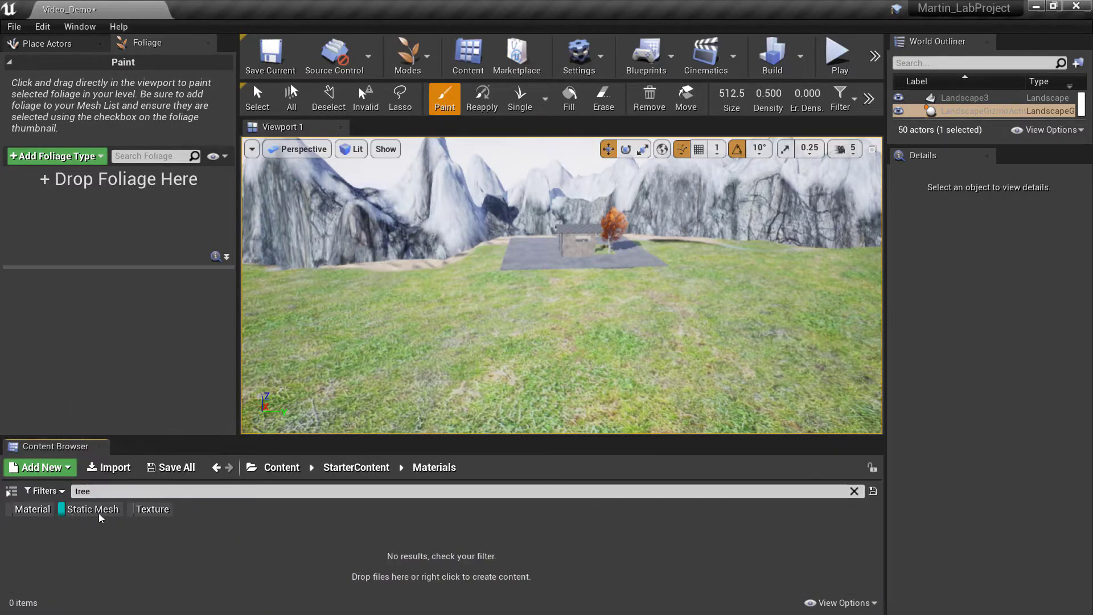
click(285, 468)
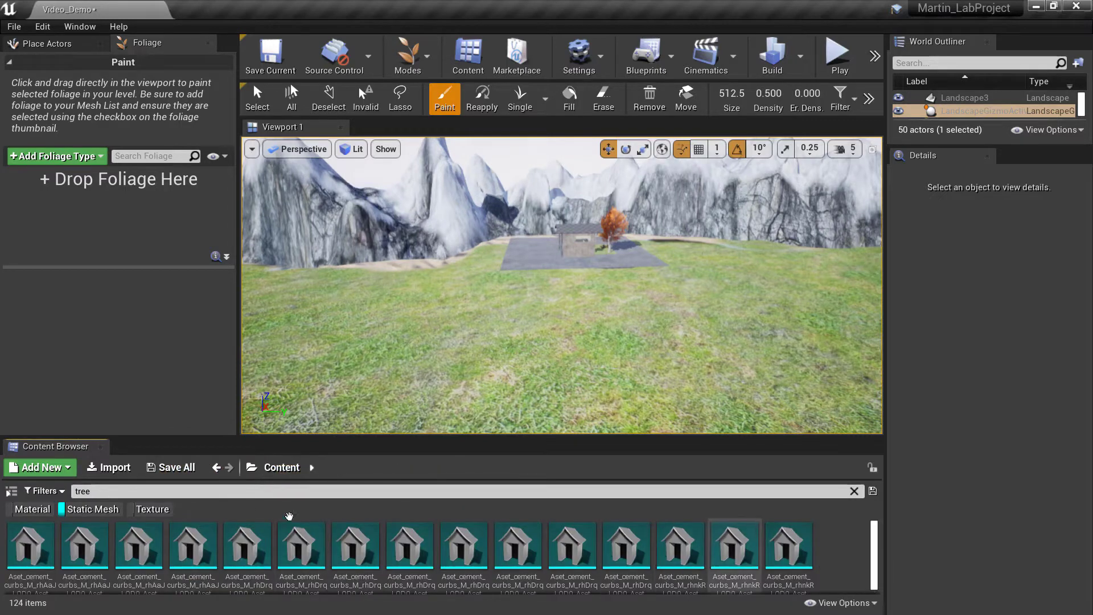
Step: Look through the tree static meshes in the search results for ones suitable as foliage
scroll(863, 554, down, 1)
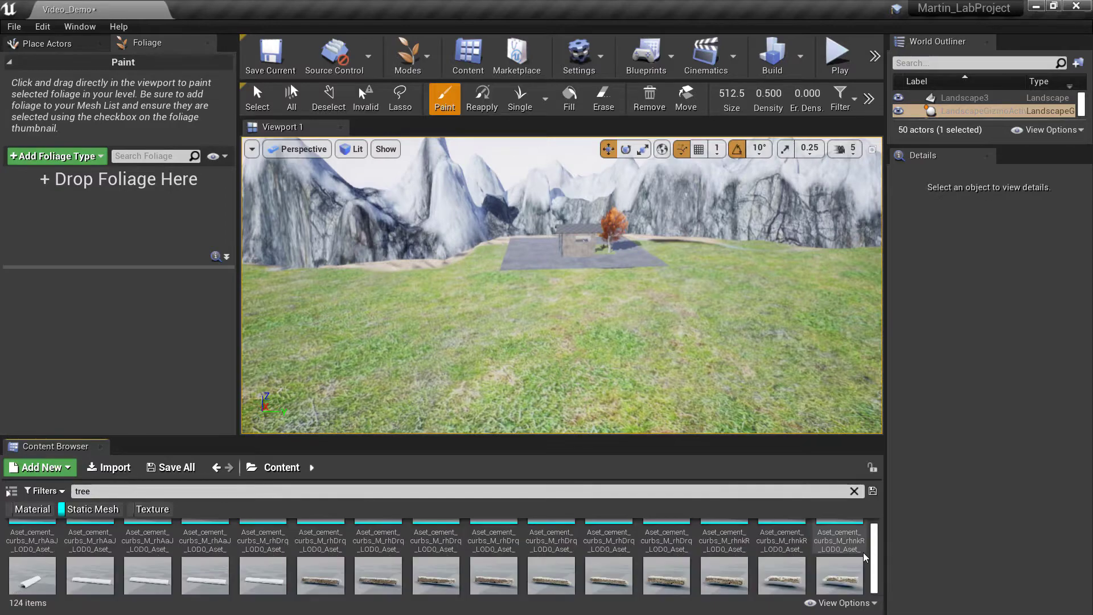
scroll(863, 555, down, 5)
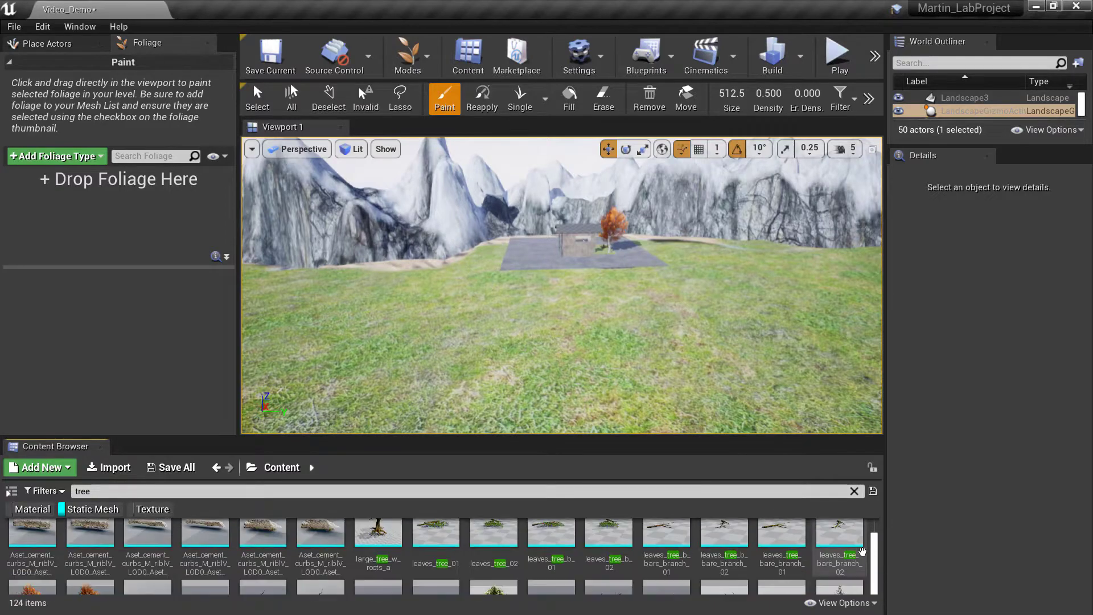
scroll(863, 551, up, 1)
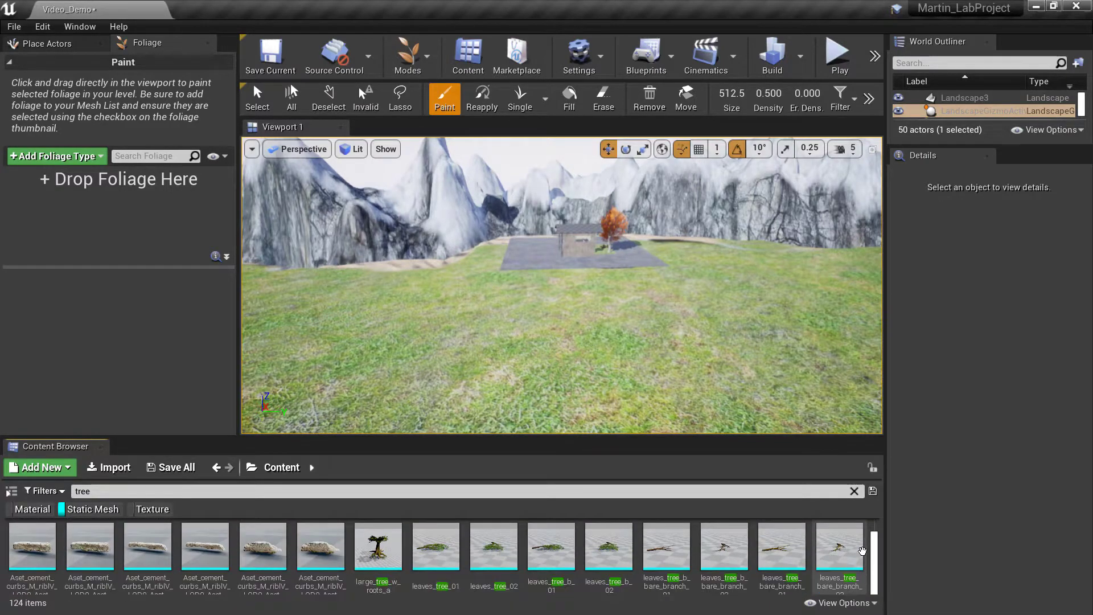
scroll(862, 552, down, 1)
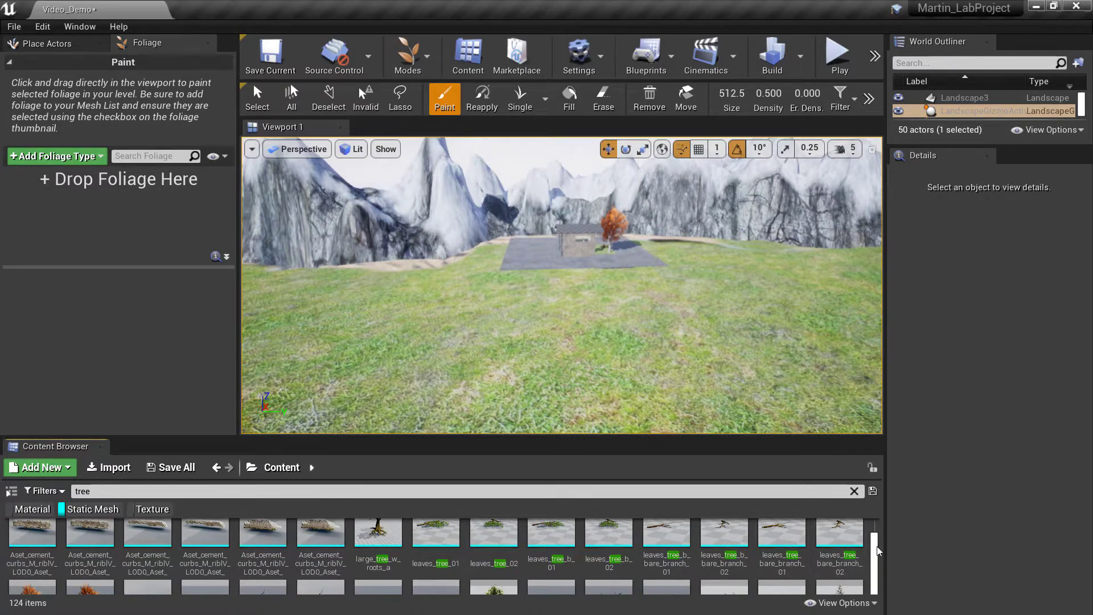
scroll(877, 558, down, 5)
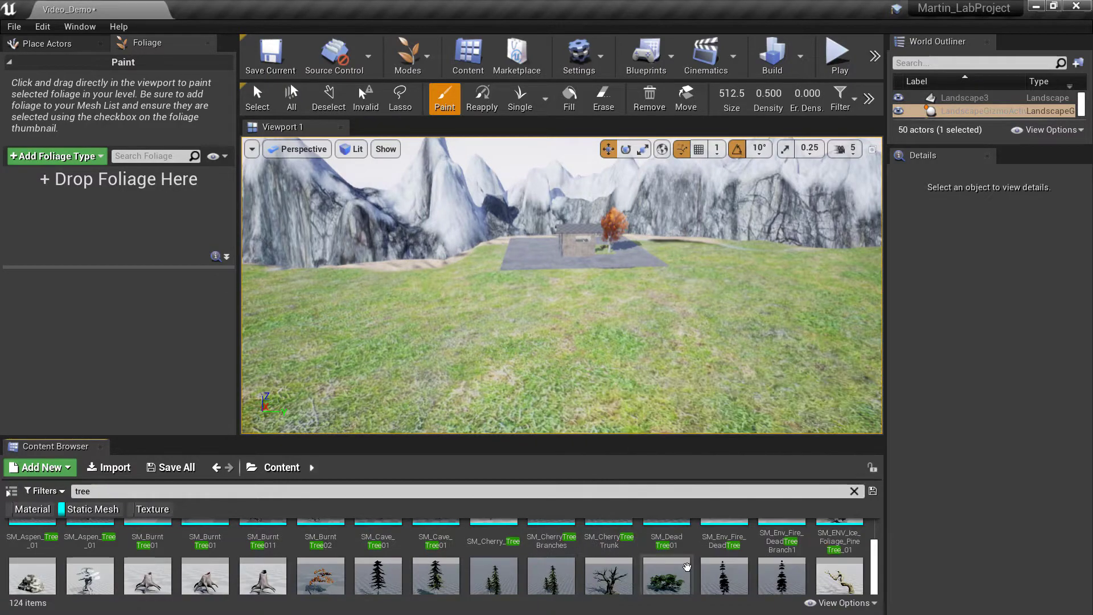
scroll(626, 569, down, 1)
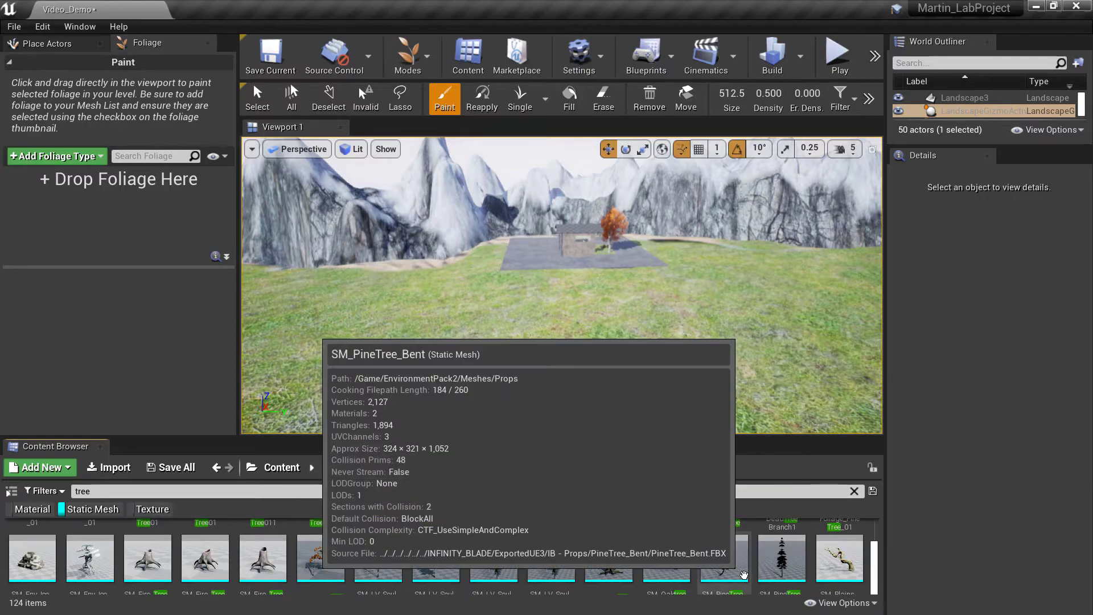
scroll(718, 564, down, 1)
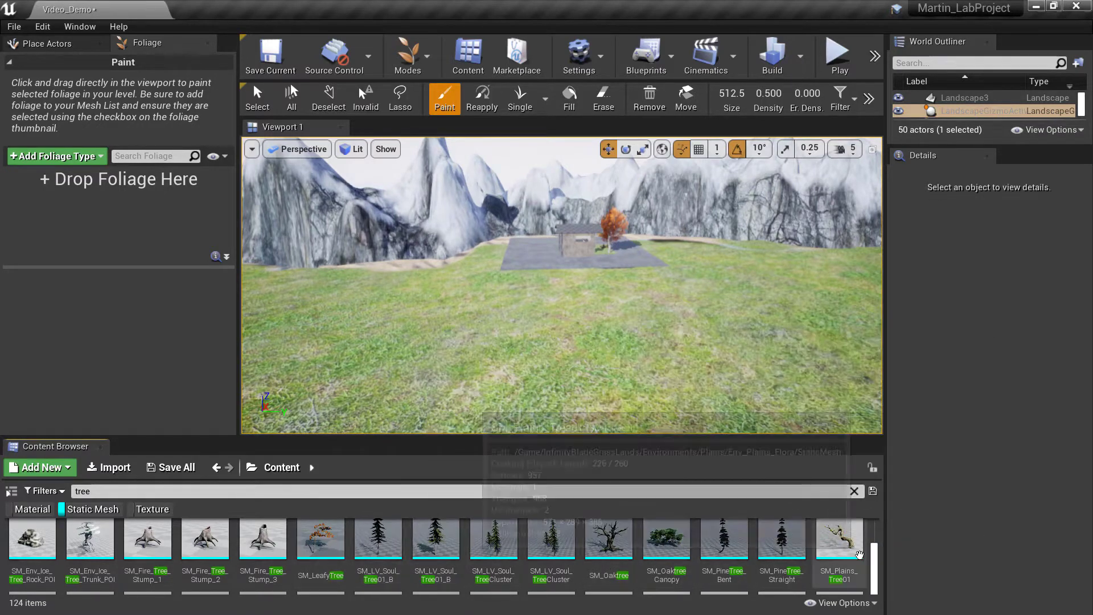
scroll(368, 572, down, 1)
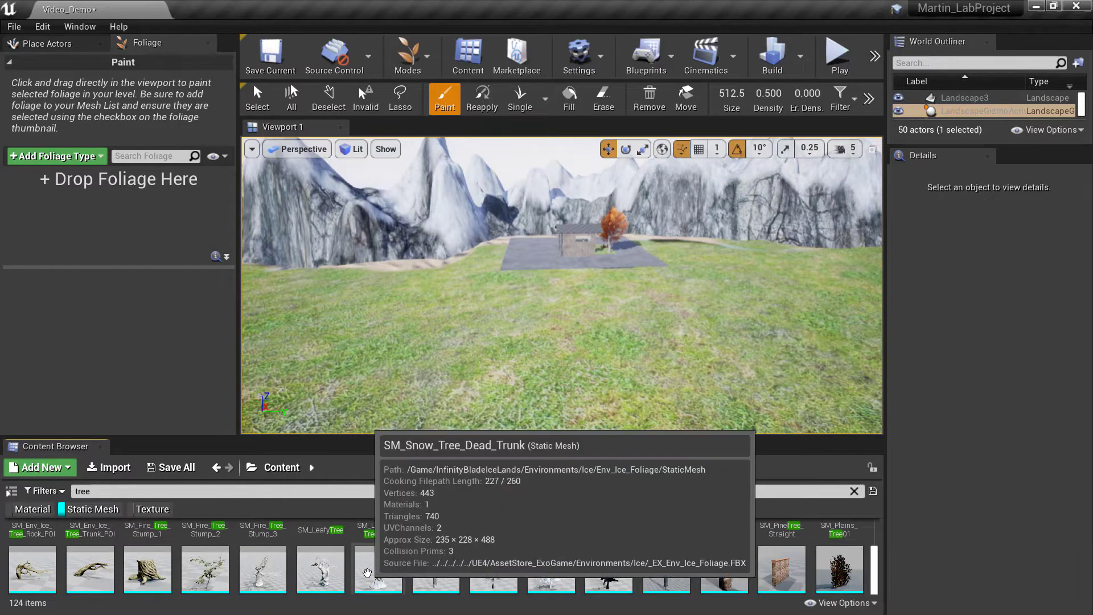
scroll(369, 572, down, 2)
scroll(746, 561, down, 3)
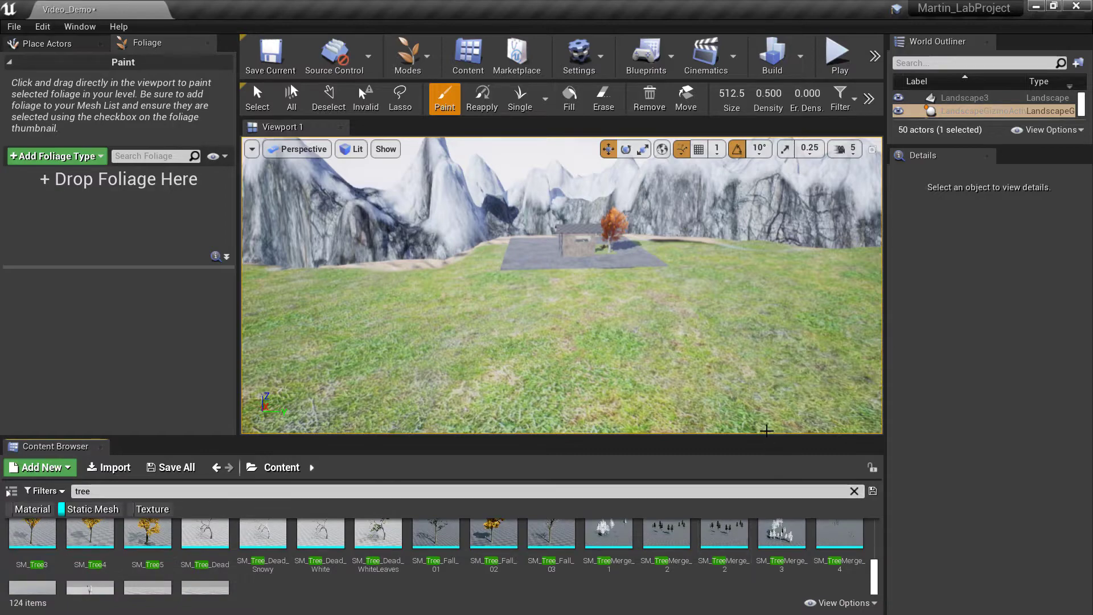
Step: Enlarge the Content Browser and review the aspen, cherry, oak and pine tree meshes in it
drag(770, 439, 771, 376)
scroll(653, 579, up, 3)
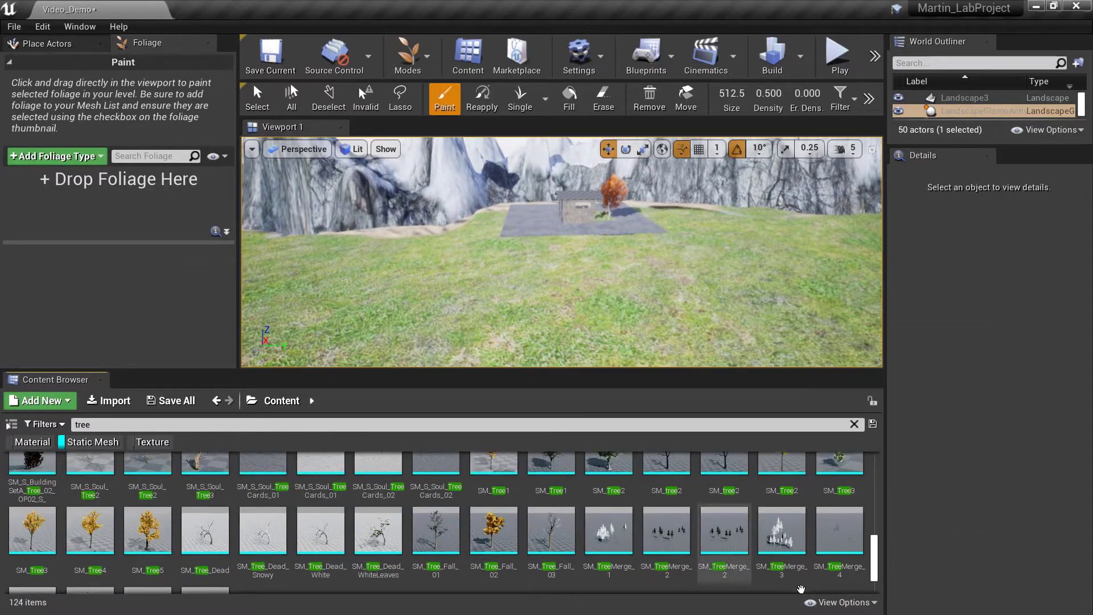
drag(875, 551, 879, 513)
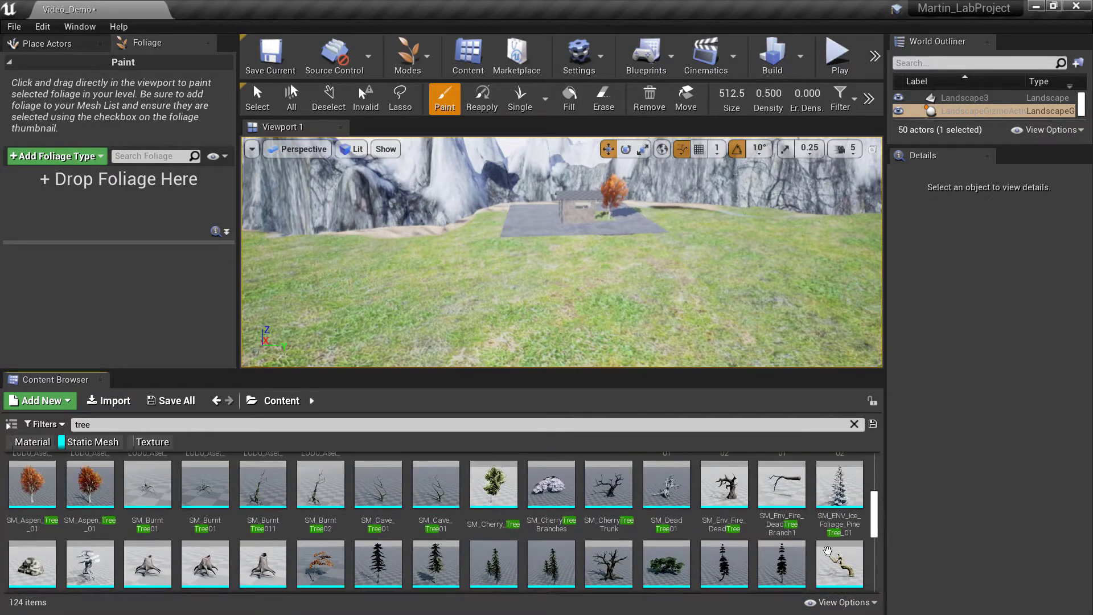
mouse_move(668, 563)
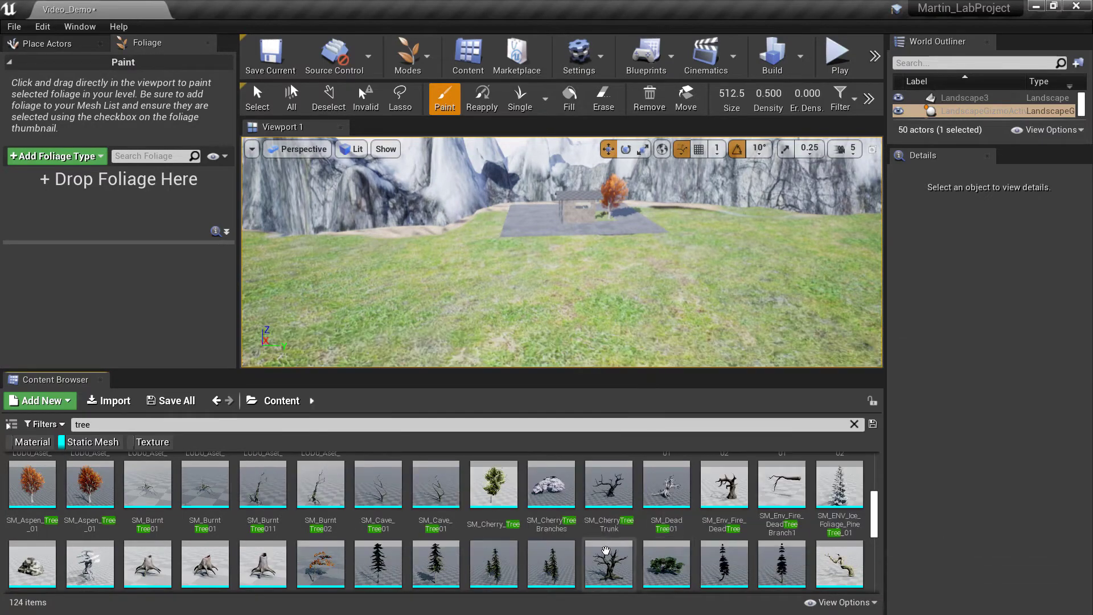
mouse_move(612, 557)
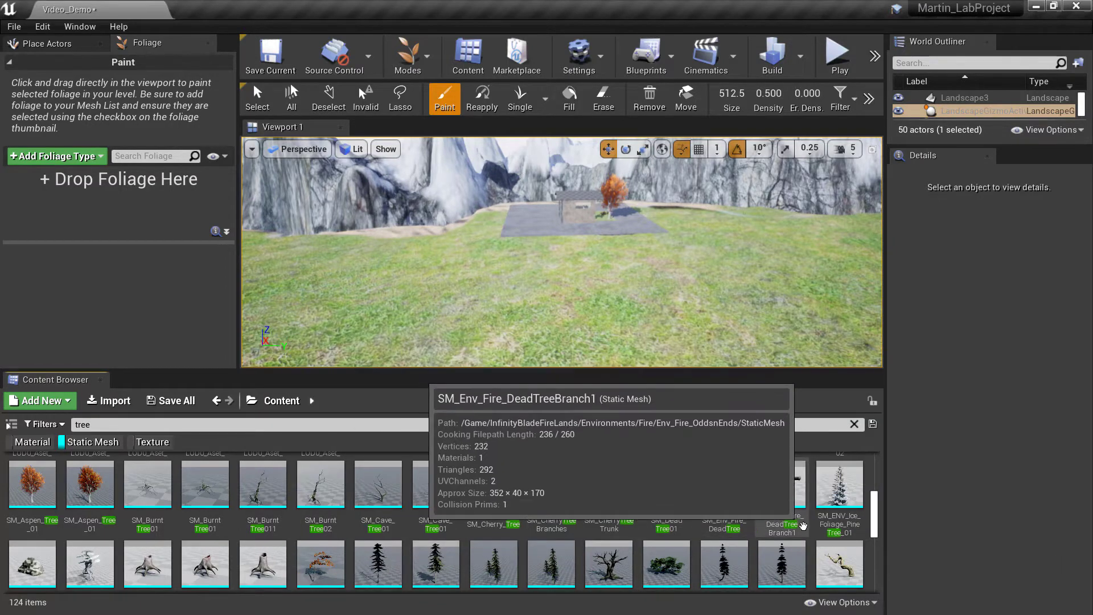
mouse_move(493, 495)
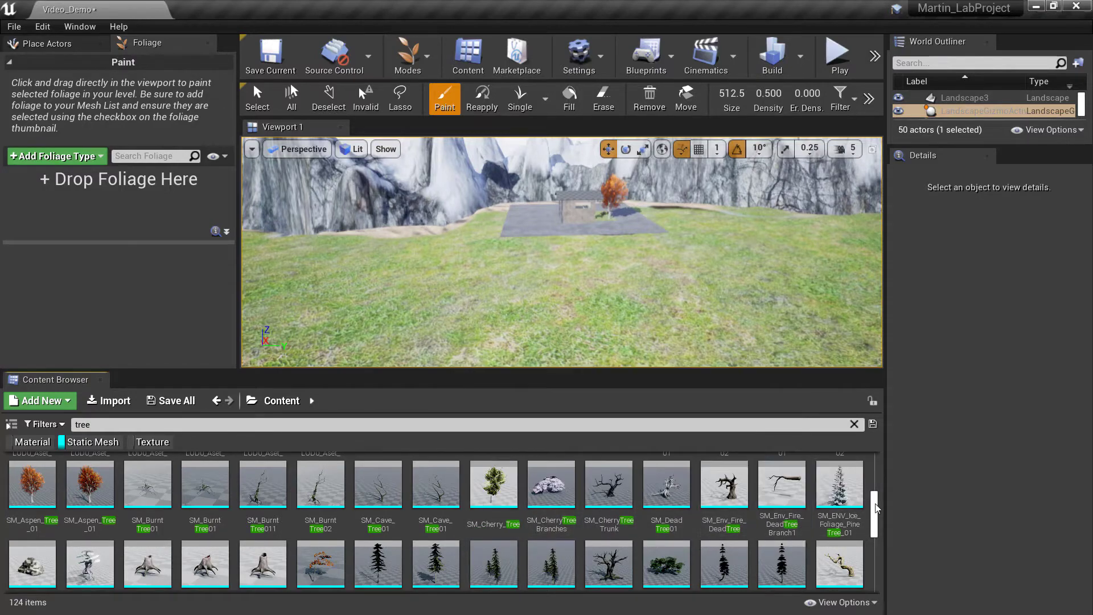
scroll(875, 491, up, 2)
mouse_move(873, 487)
mouse_down()
mouse_move(874, 470)
mouse_move(873, 493)
mouse_up()
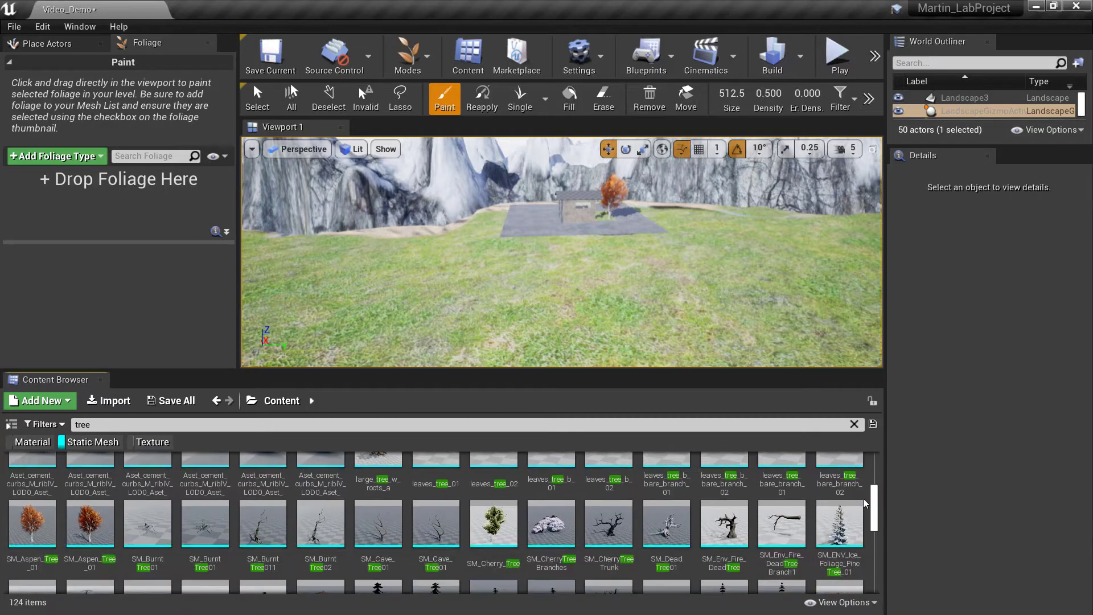
mouse_move(506, 533)
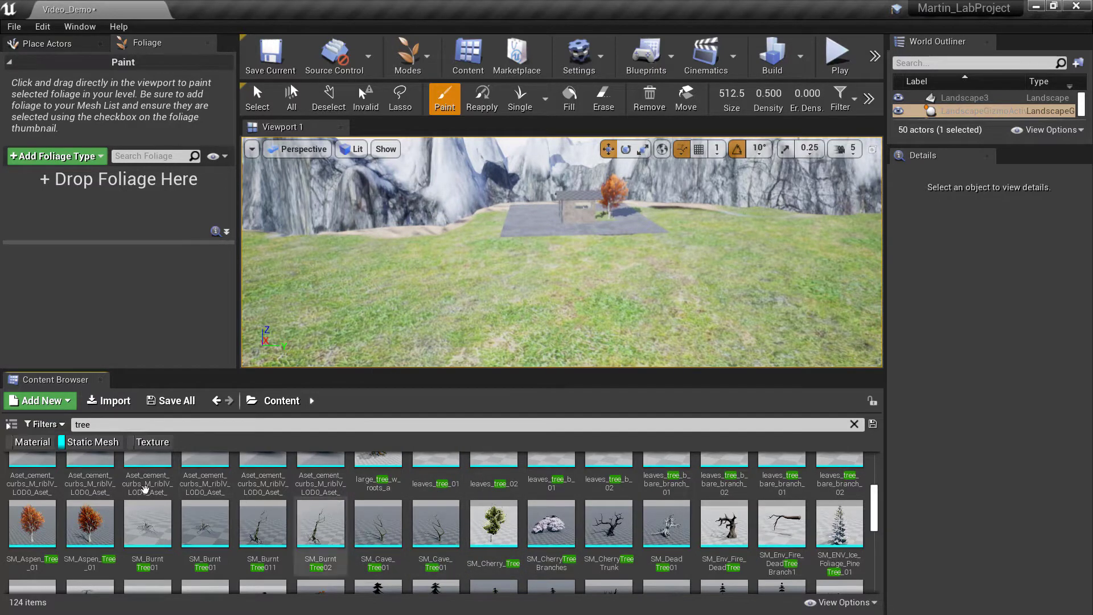
Step: Add the SM_Cherry_Tree mesh and the SoulCity SM_Aspen_Tree_01 mesh to the foliage list
click(493, 523)
drag(133, 314, 68, 239)
click(89, 524)
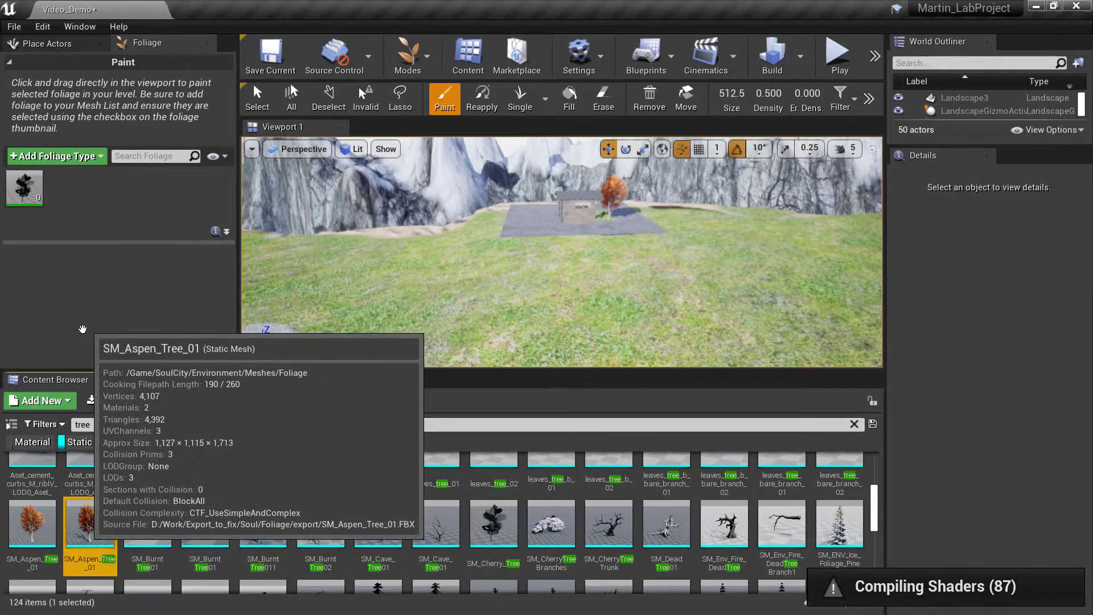
drag(90, 524, 135, 284)
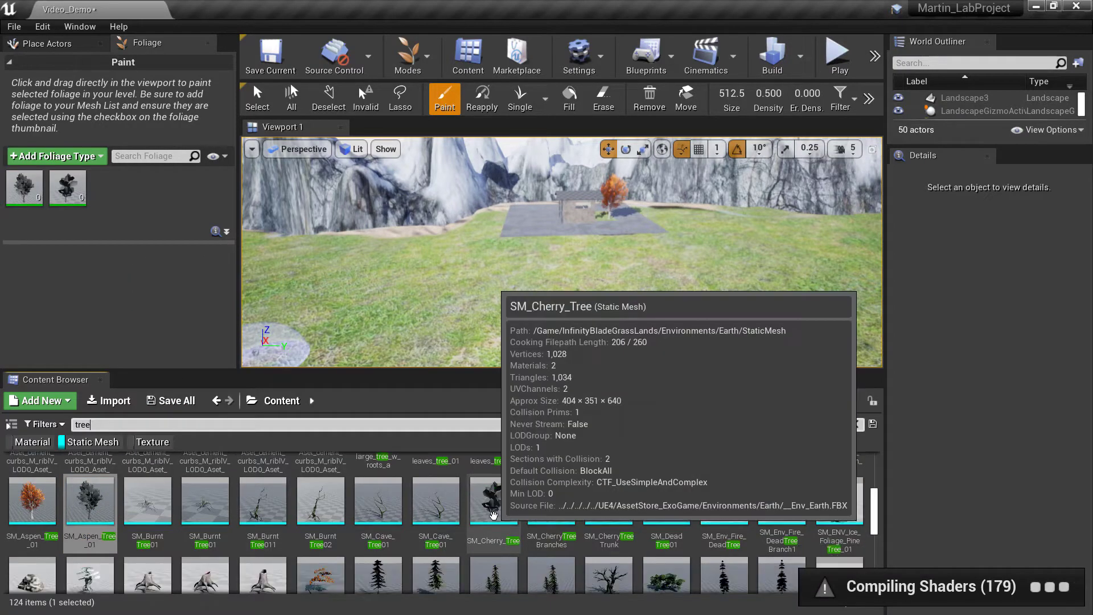
Step: Add the SM_Snowy_Pine_Tree and SM_SmallTree02 meshes to the foliage list
scroll(471, 533, down, 1)
scroll(698, 555, down, 1)
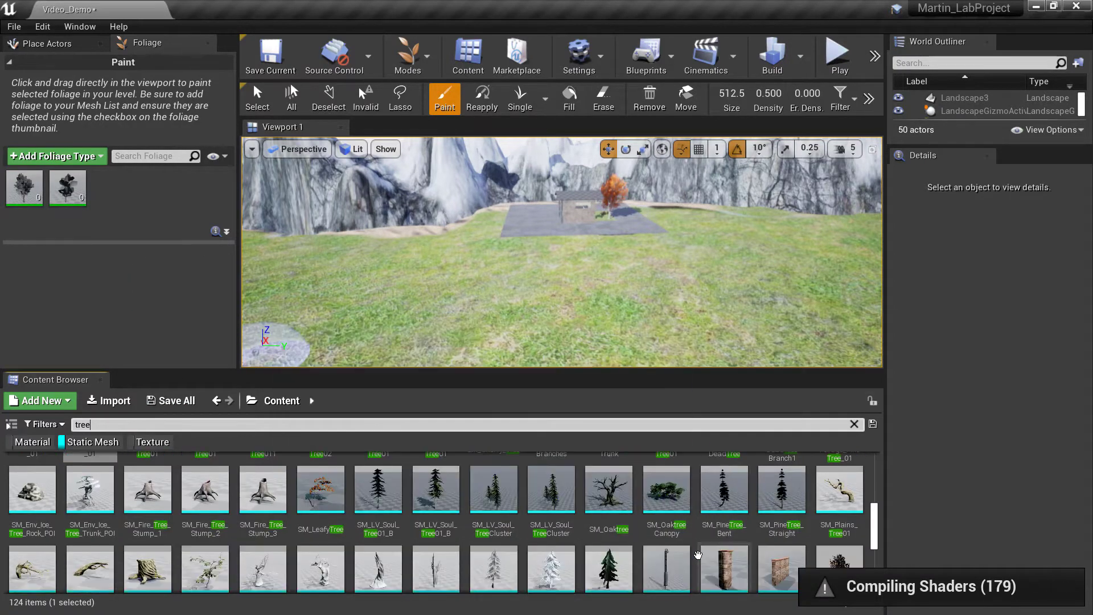
scroll(698, 554, down, 1)
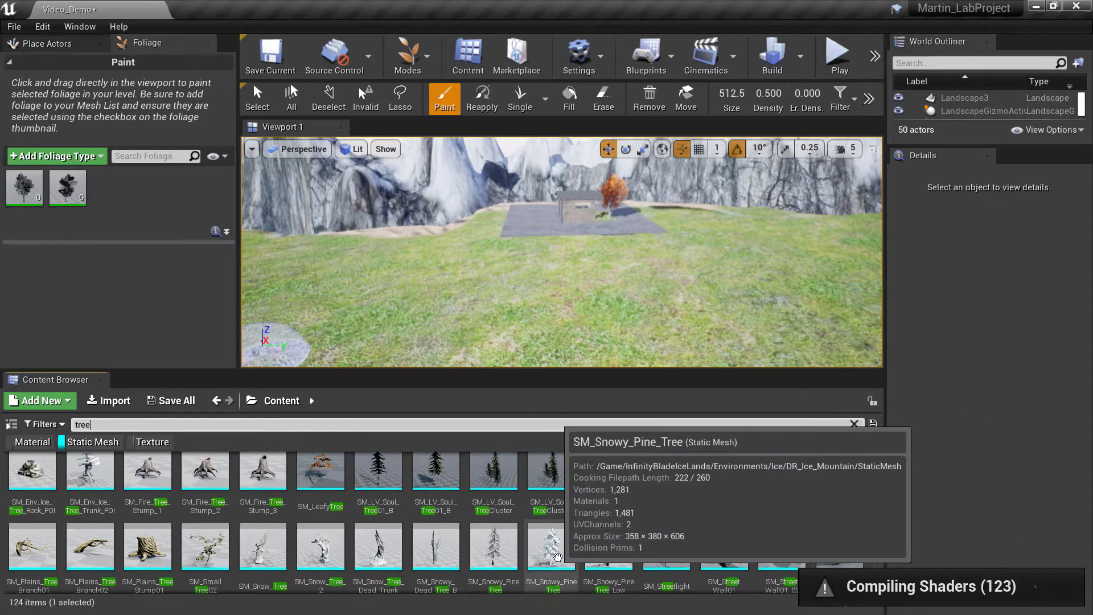
drag(550, 547, 130, 198)
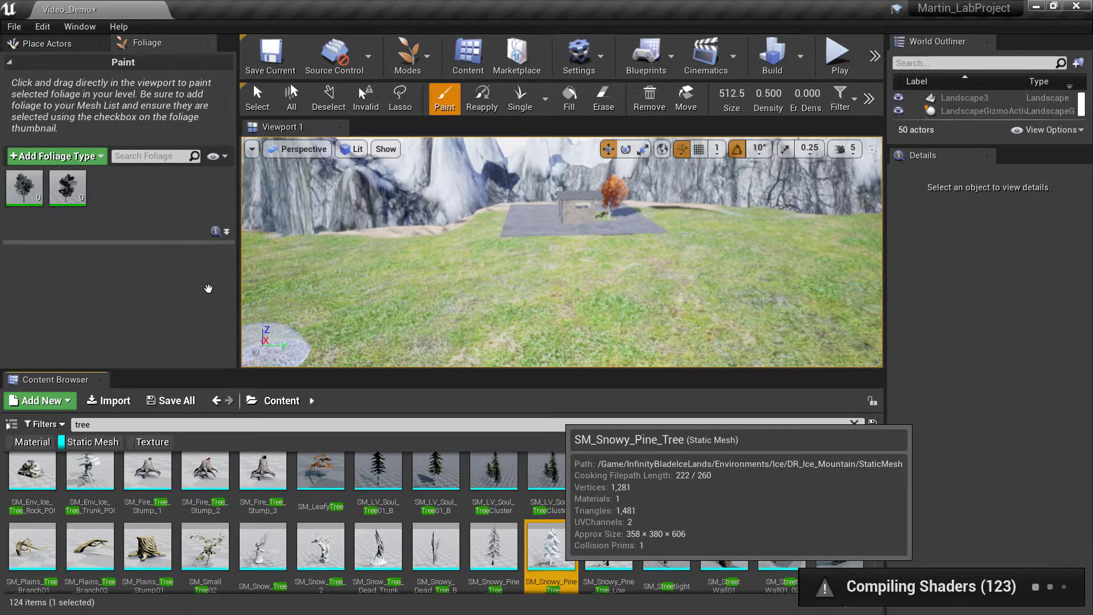
drag(208, 288, 99, 197)
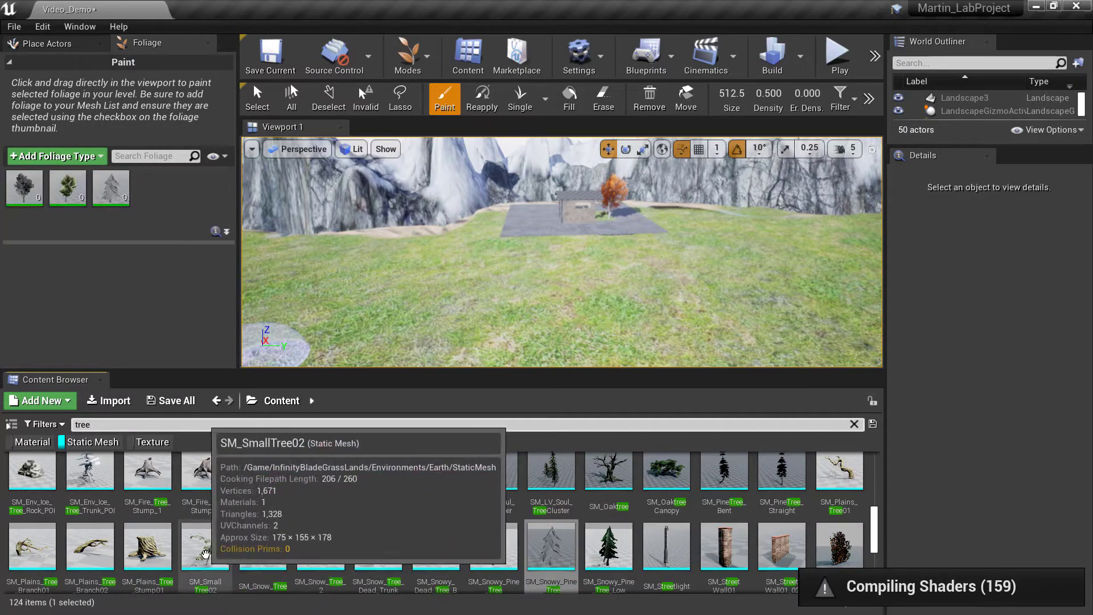
drag(202, 553, 171, 264)
drag(167, 185, 152, 205)
Step: Add the SM_CherryTreeTrunk static mesh to the foliage list
scroll(706, 529, up, 3)
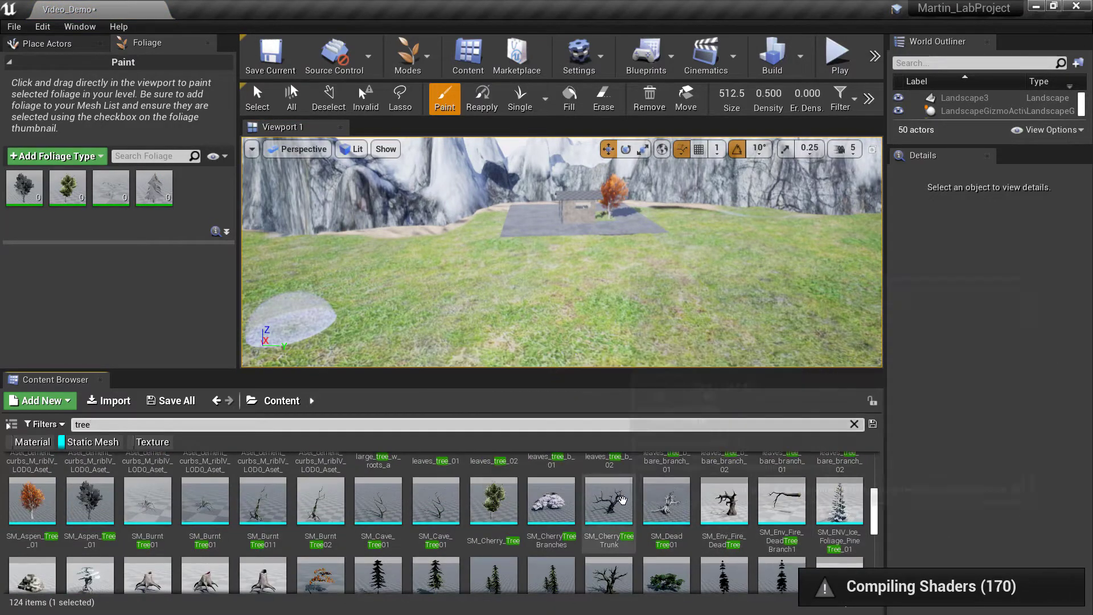
drag(609, 508, 528, 445)
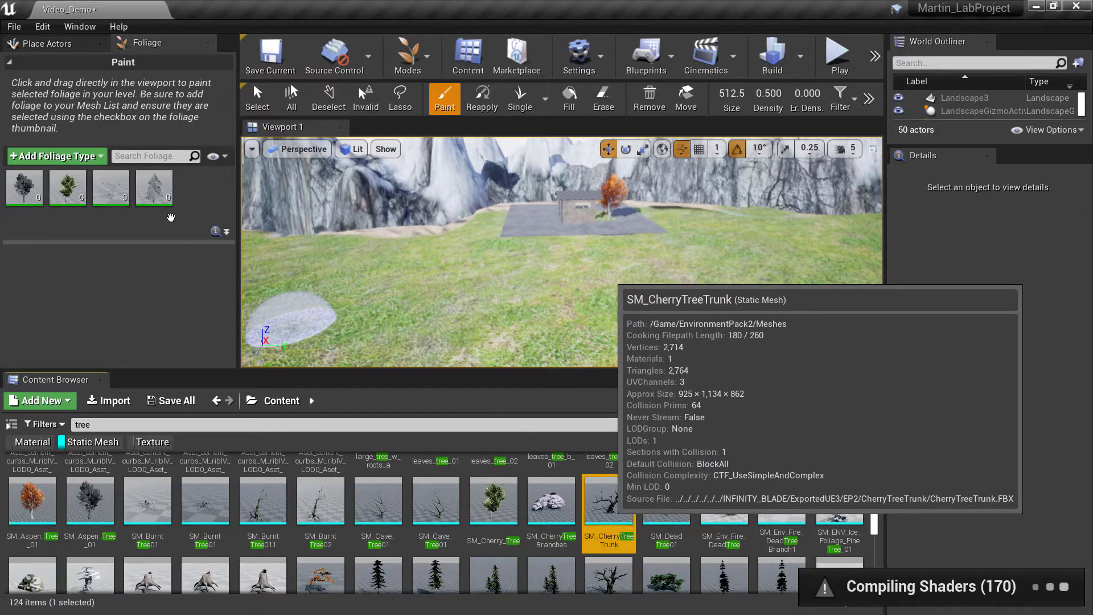
drag(186, 204, 193, 207)
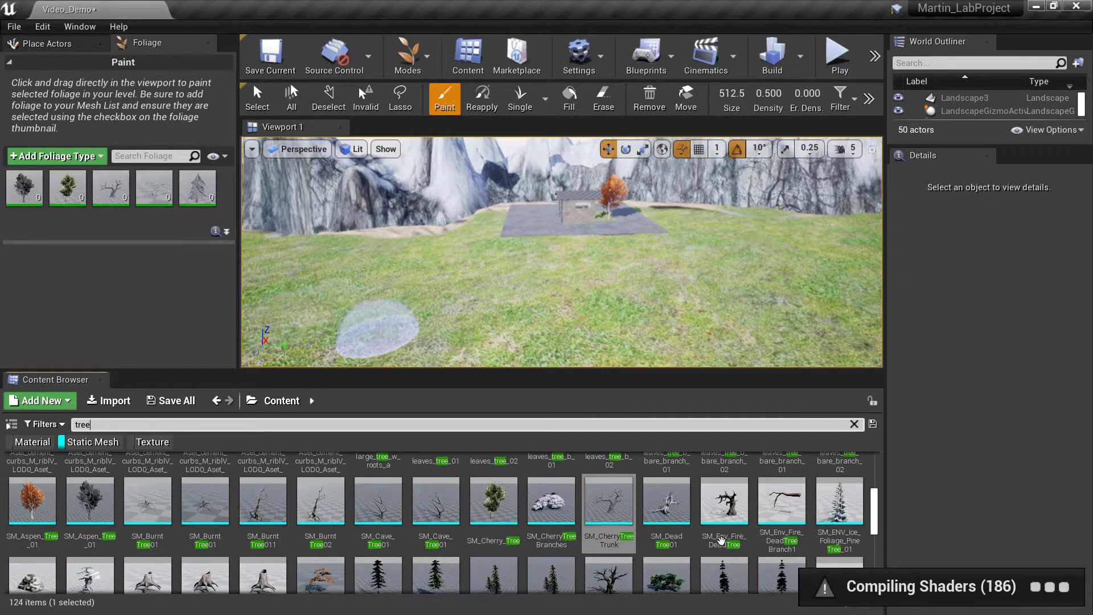
Step: Replace the asset search term with "bush" to find bush static meshes
right_drag(471, 319, 376, 313)
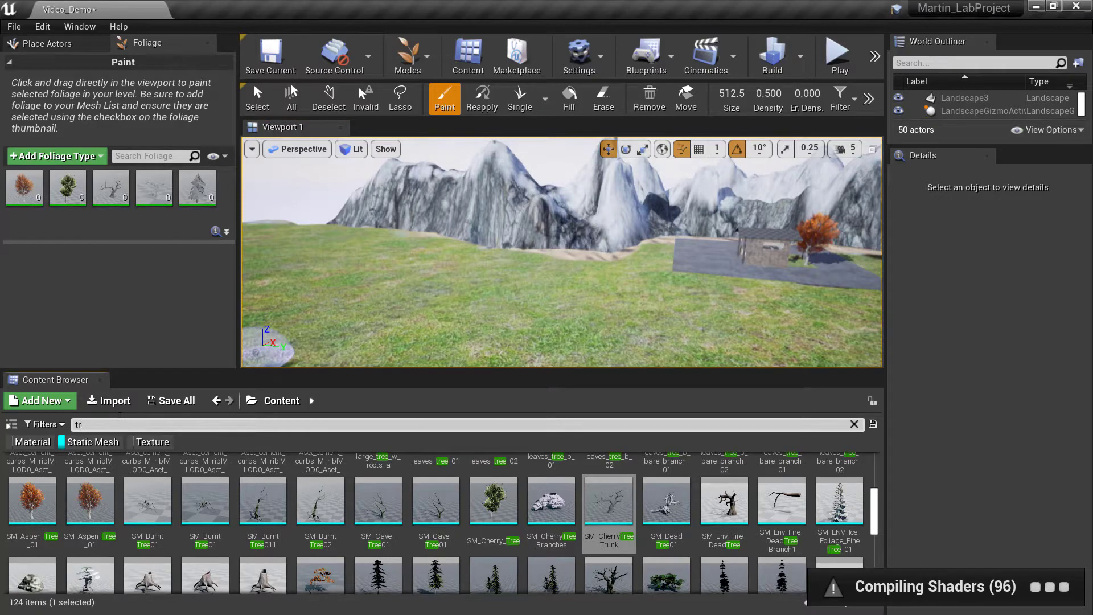
key(BackSpace)
key(BackSpace)
key(BackSpace)
key(BackSpace)
text(bush)
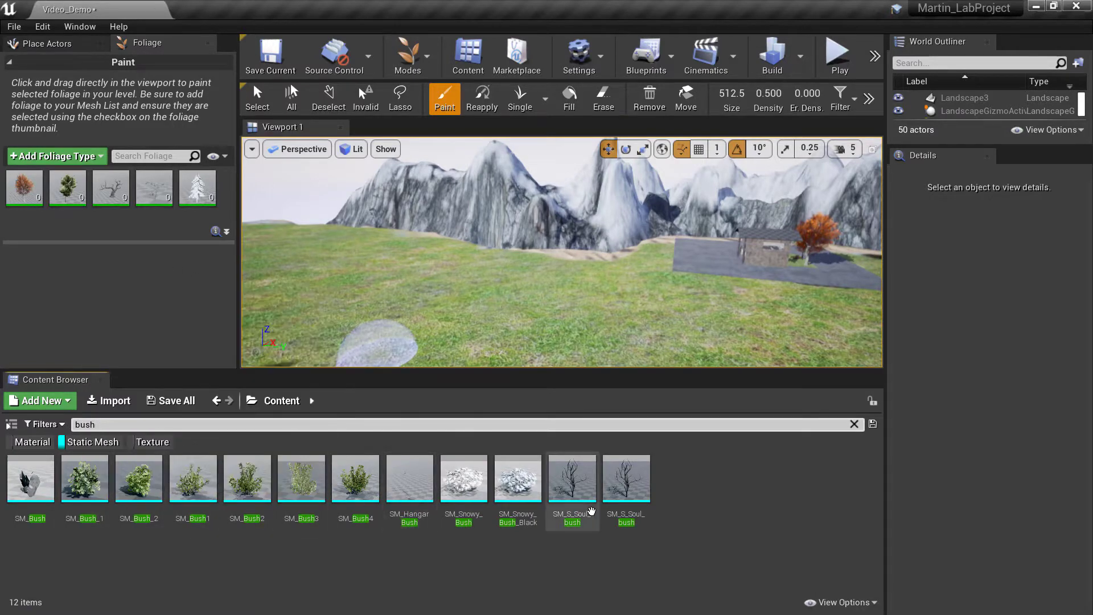
Step: Add SM_Snowy_Bush, SM_Bush_2, SM_Bush_1 and the first SM_S_Soul_bush to the foliage list, and make the list area taller
drag(464, 481, 153, 230)
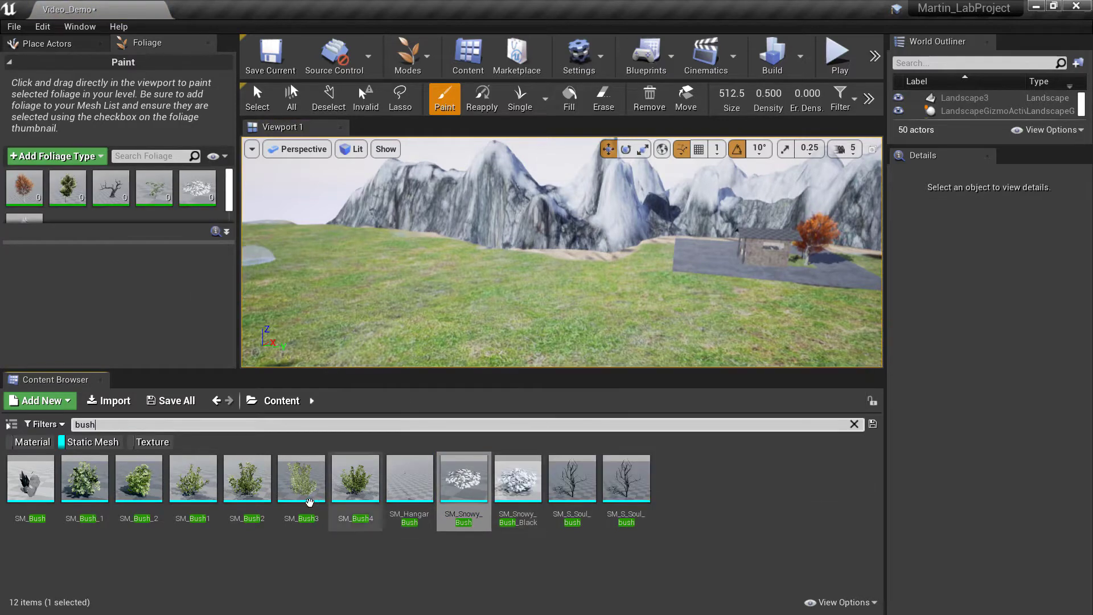
drag(139, 494, 56, 220)
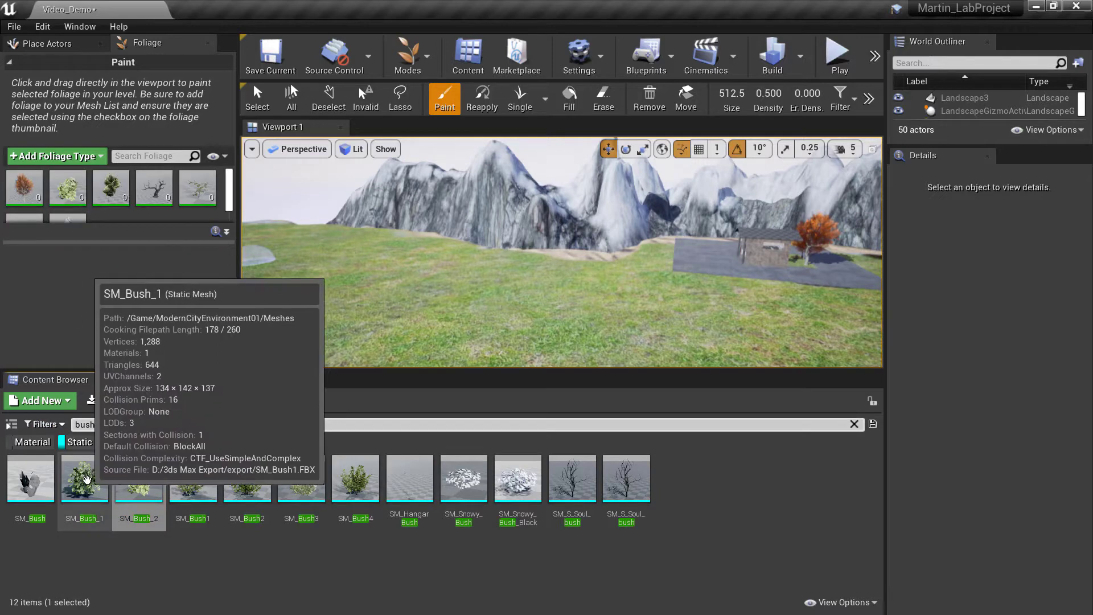
drag(95, 475, 99, 206)
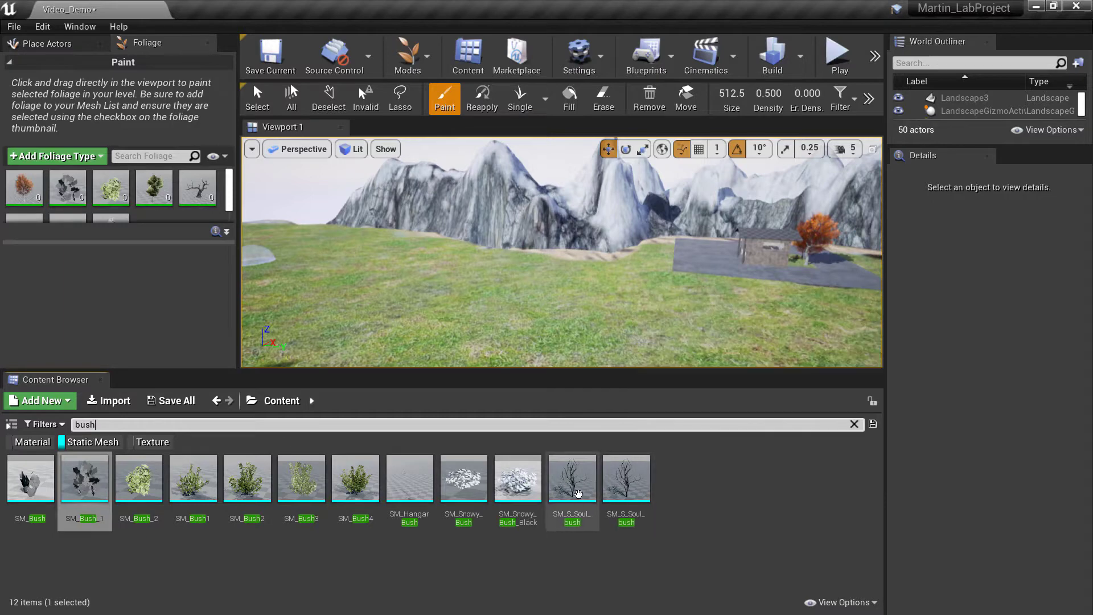
drag(575, 490, 140, 199)
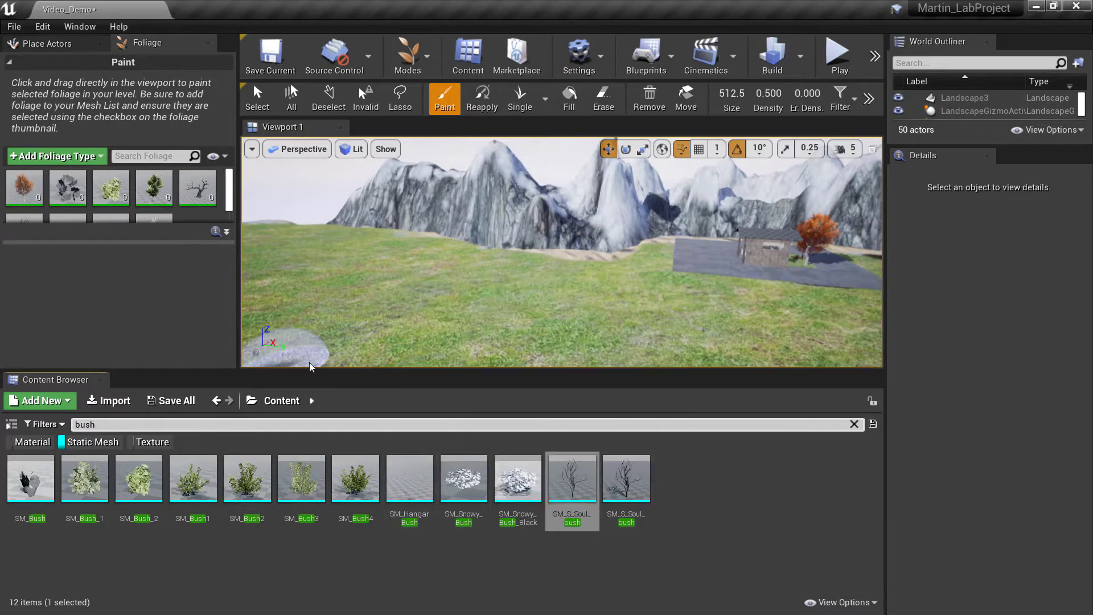
drag(186, 254, 182, 336)
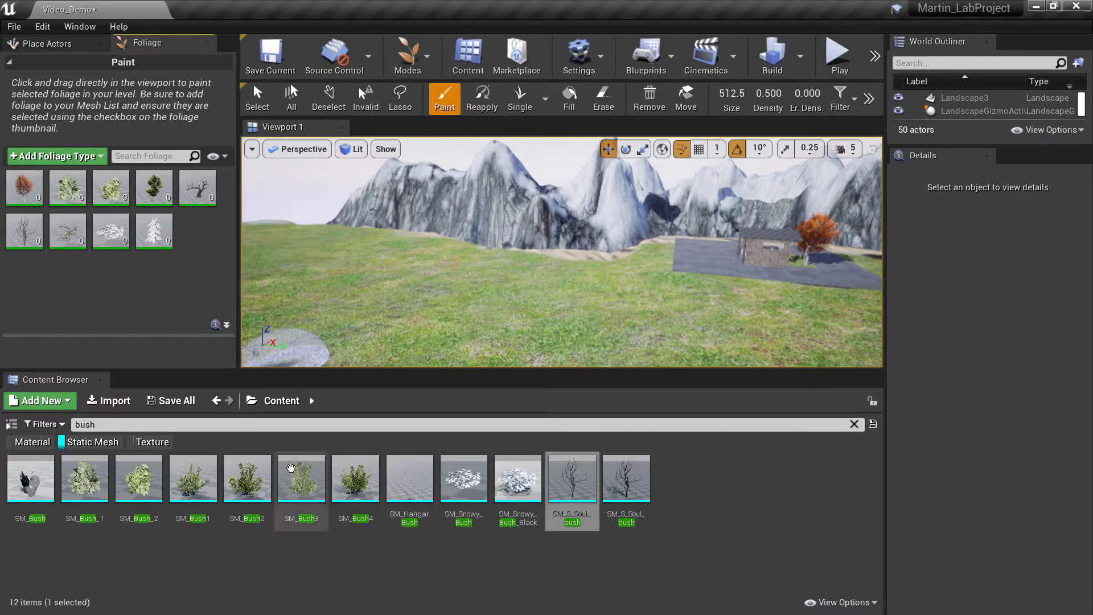
Step: Search the assets for "Grass" and add the last grass mesh in the results to the foliage list
click(97, 425)
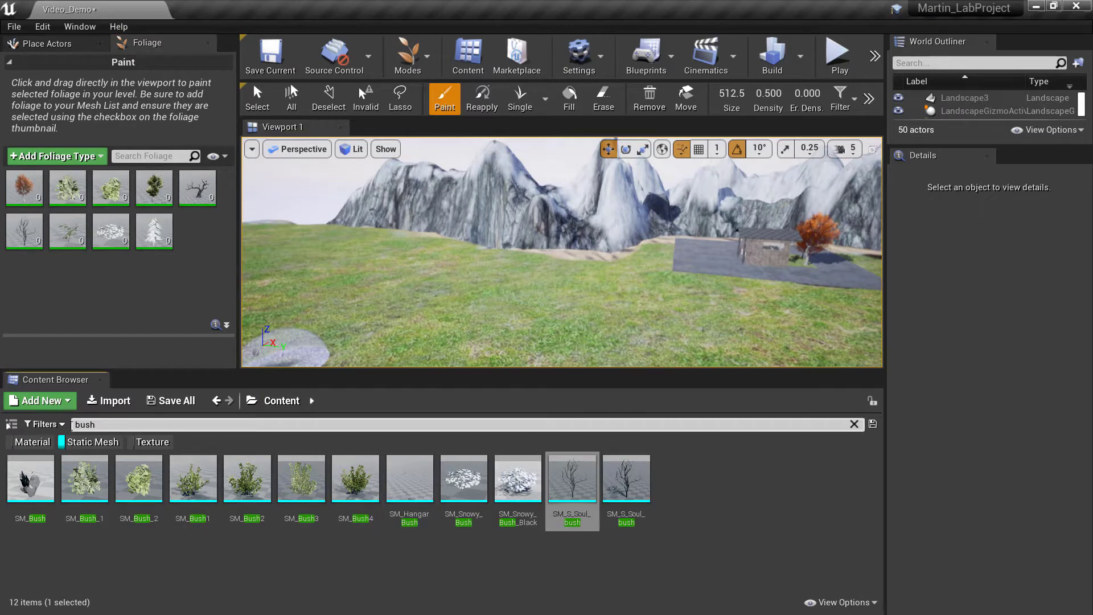
drag(73, 424, 40, 424)
text(Grass)
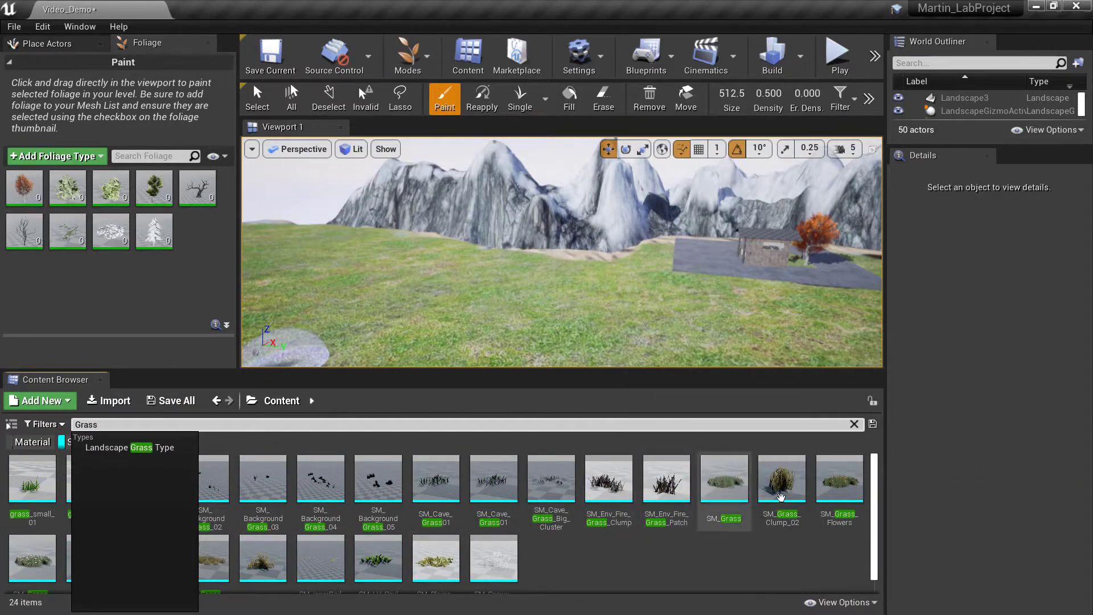
click(616, 573)
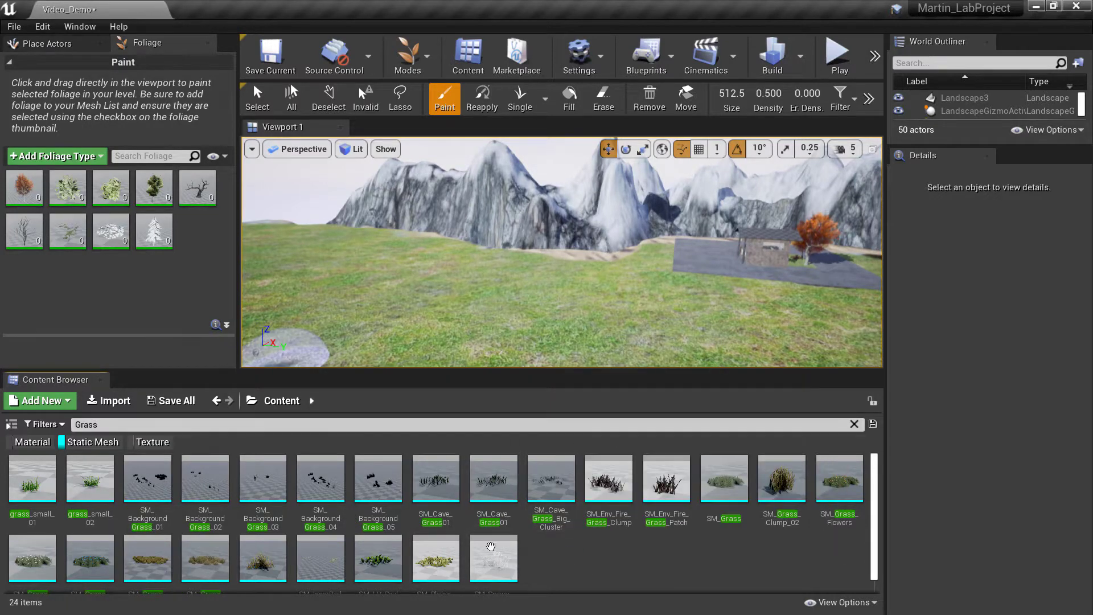
drag(505, 573, 198, 260)
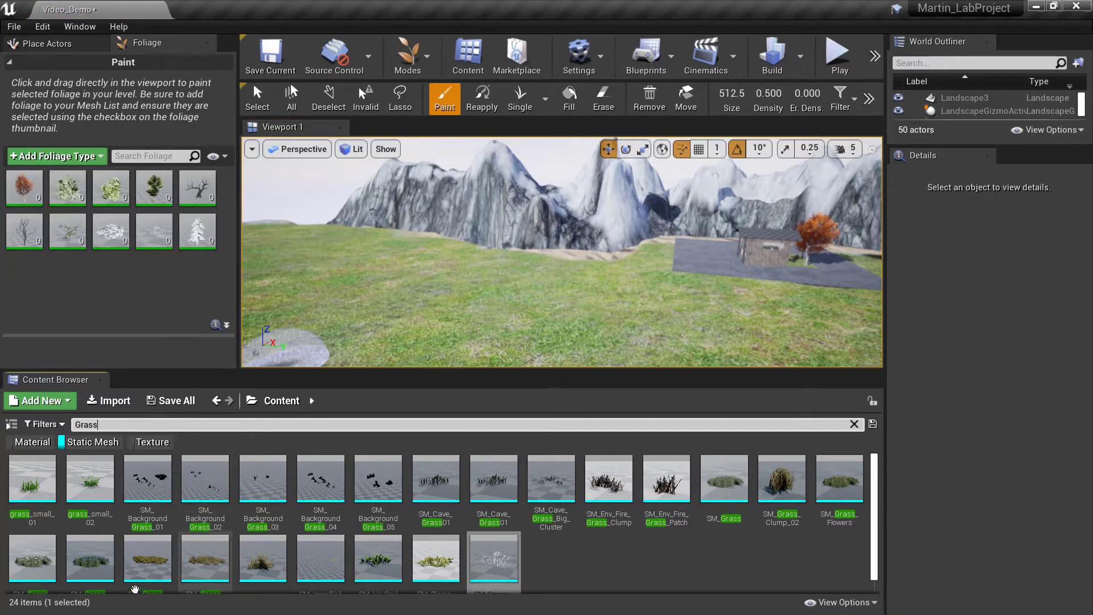
Step: Add the SM_Grass_Flowers2, SM_Grass_Clump_02 and SM_Grass_Flowers meshes to the foliage list
click(90, 561)
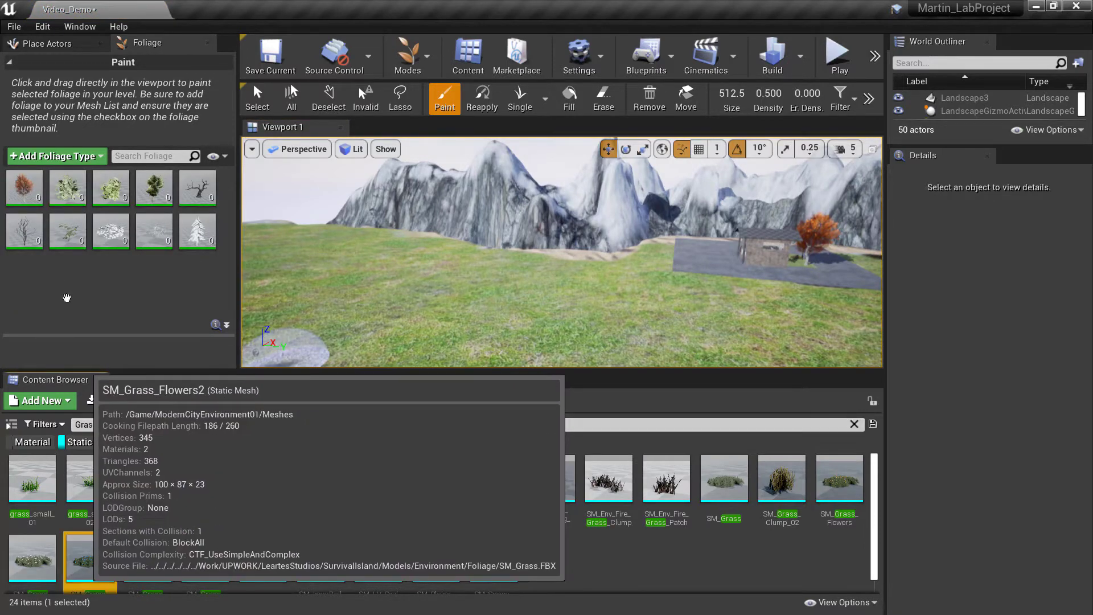
drag(66, 298, 64, 293)
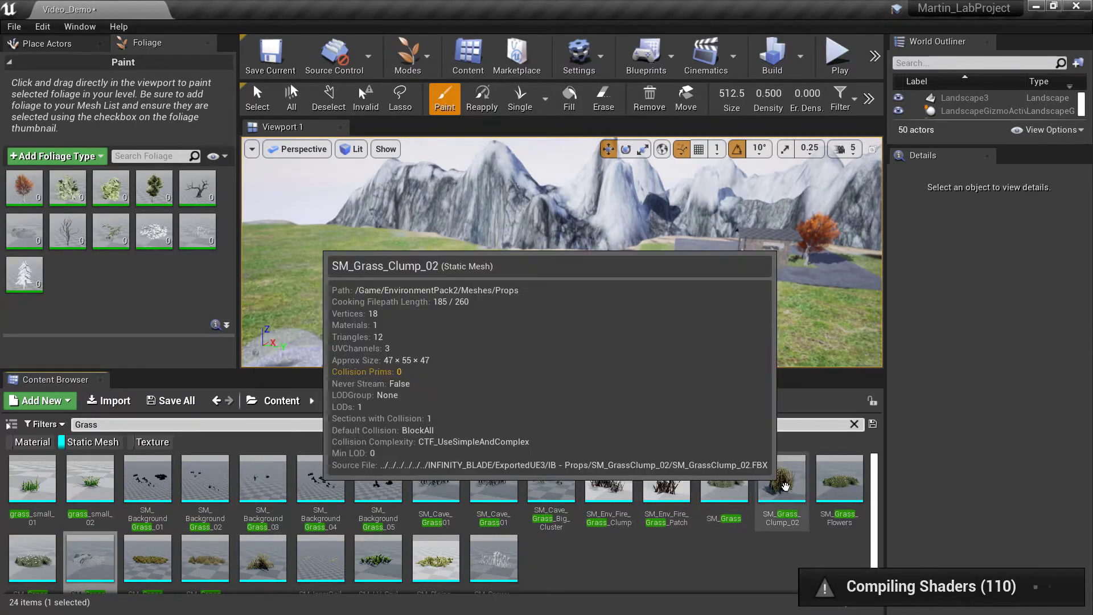
drag(782, 481, 127, 296)
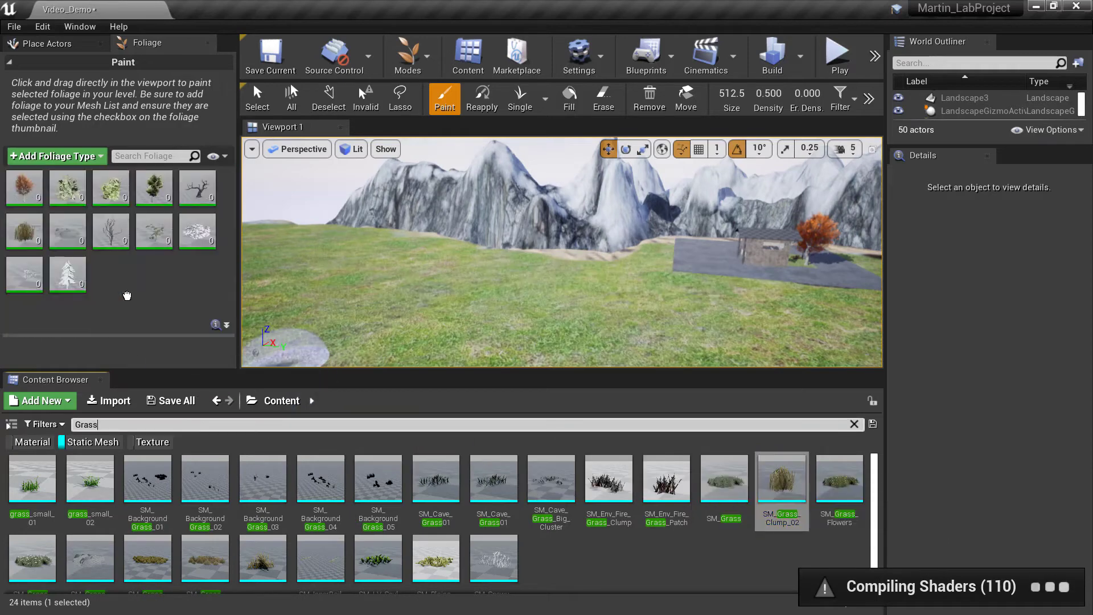
click(850, 480)
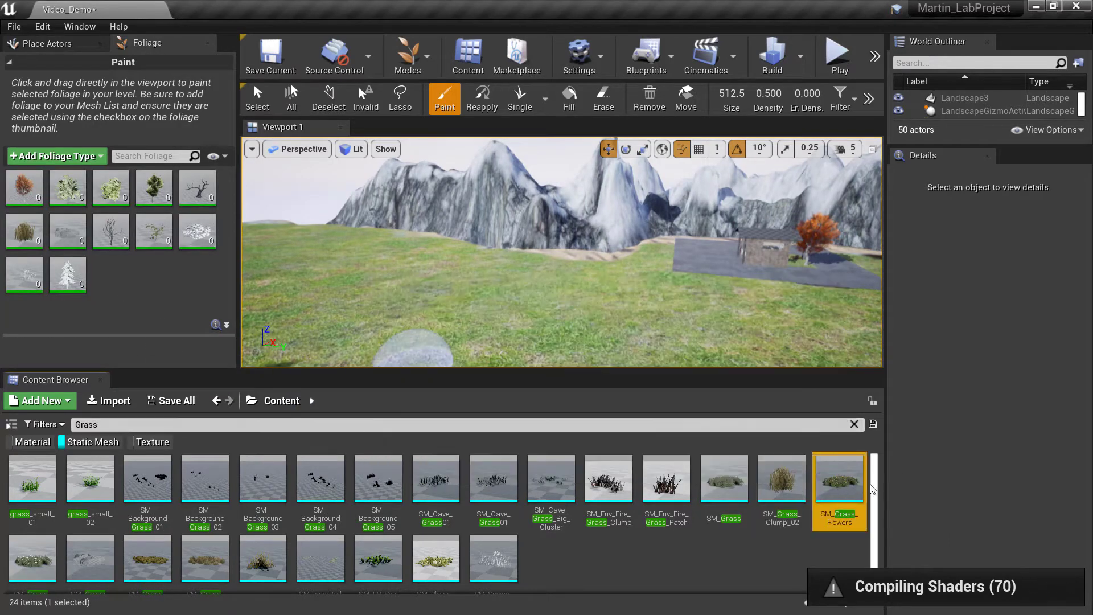
drag(850, 480, 139, 288)
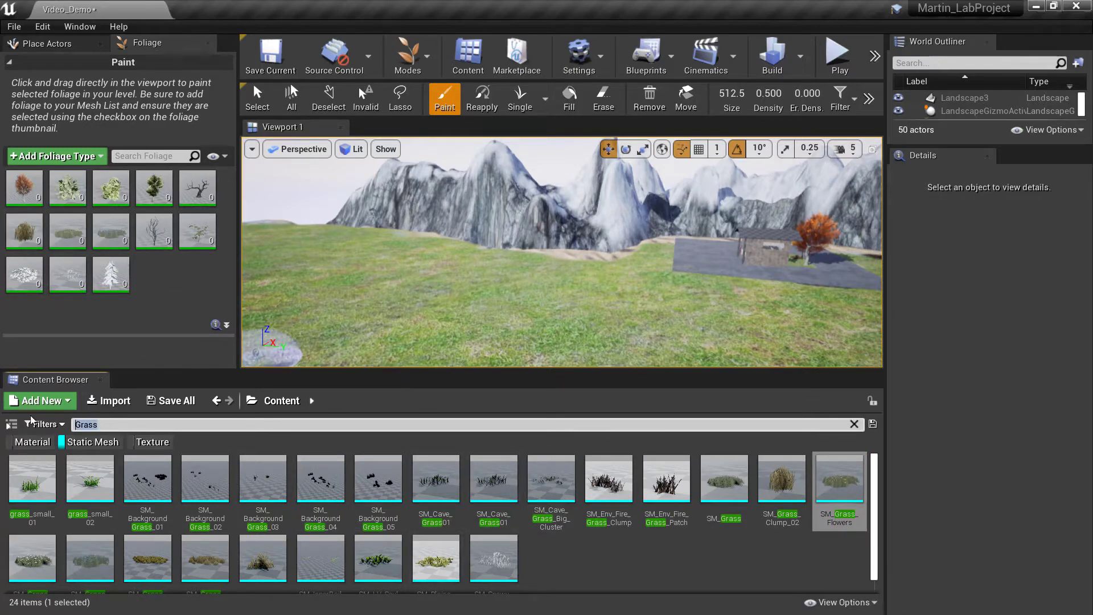
Step: Search the assets for "Rock" and add the SM_RiverRock_01 mesh to the foliage list
text(Rock)
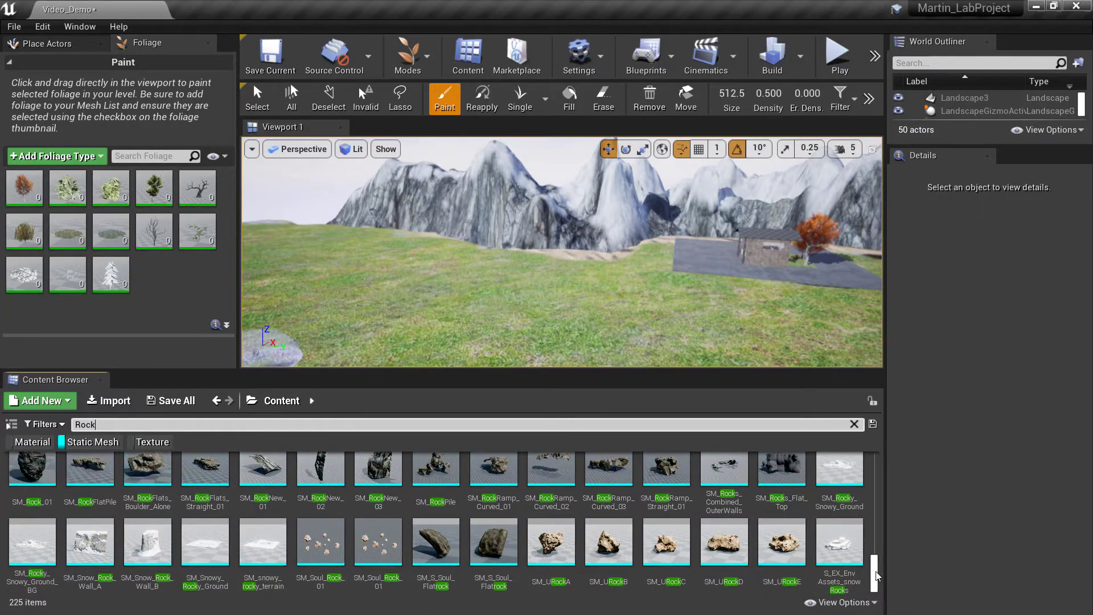
drag(876, 575, 862, 542)
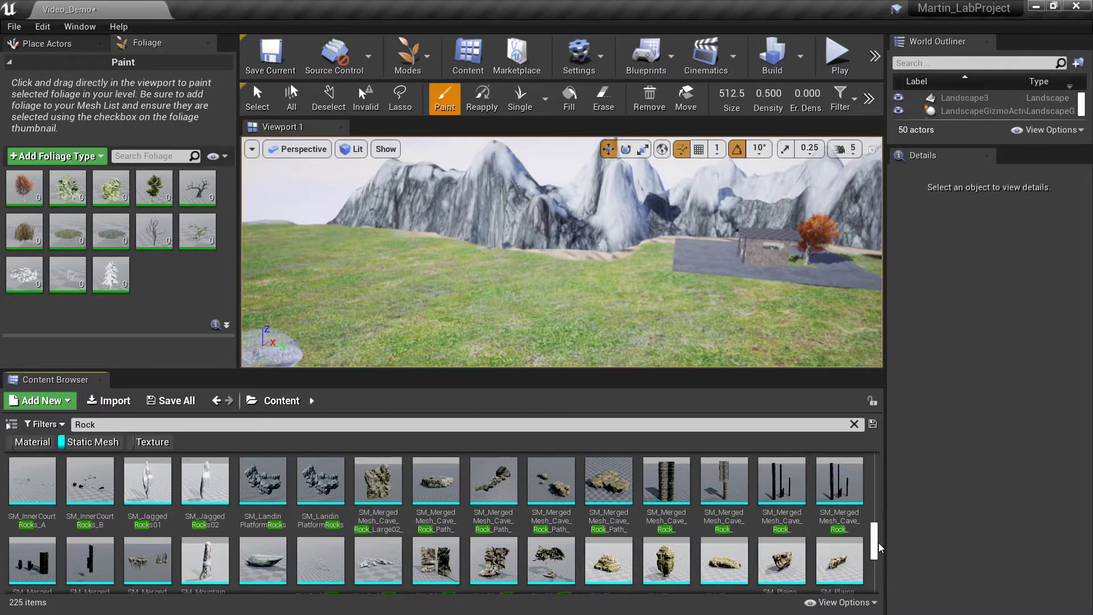
drag(879, 542, 876, 555)
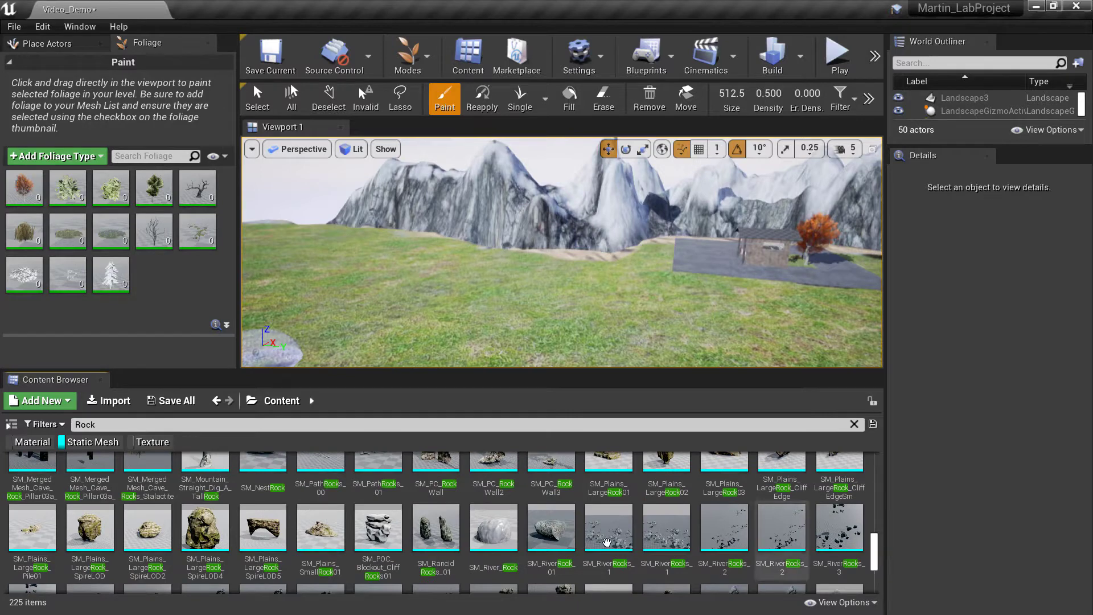
click(552, 528)
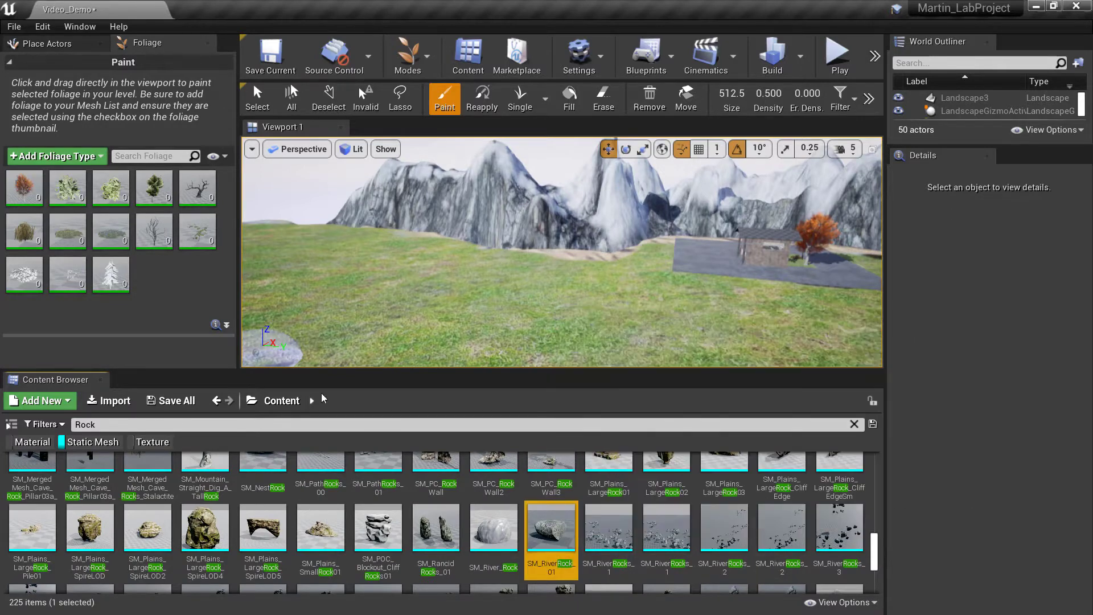
drag(176, 295, 164, 287)
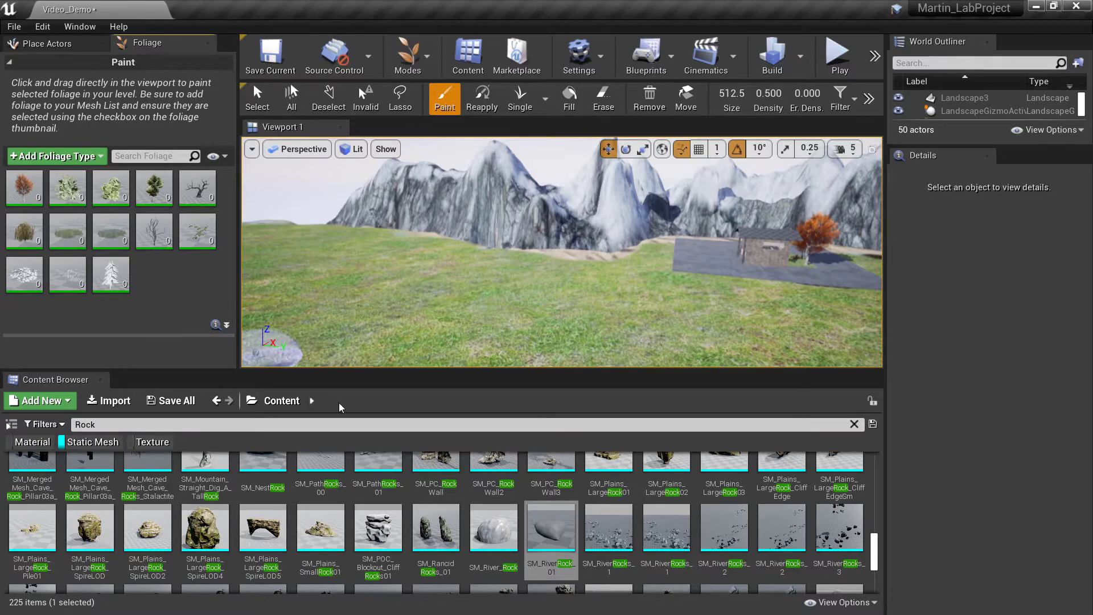
drag(524, 541, 167, 289)
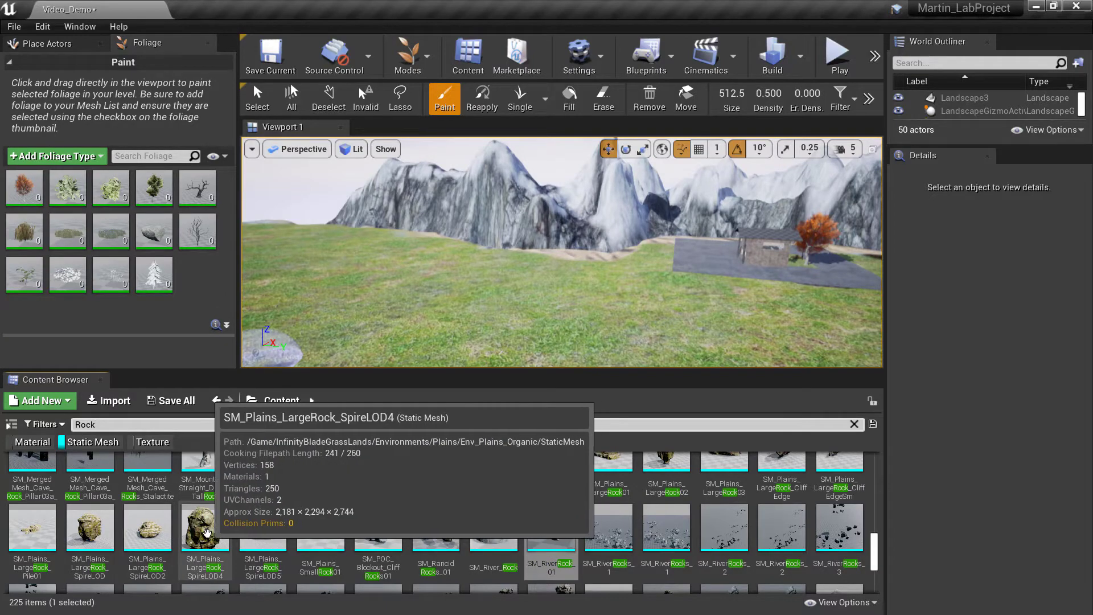
Step: Add the StarterContent SM_Rock mesh to the foliage list
scroll(501, 558, down, 1)
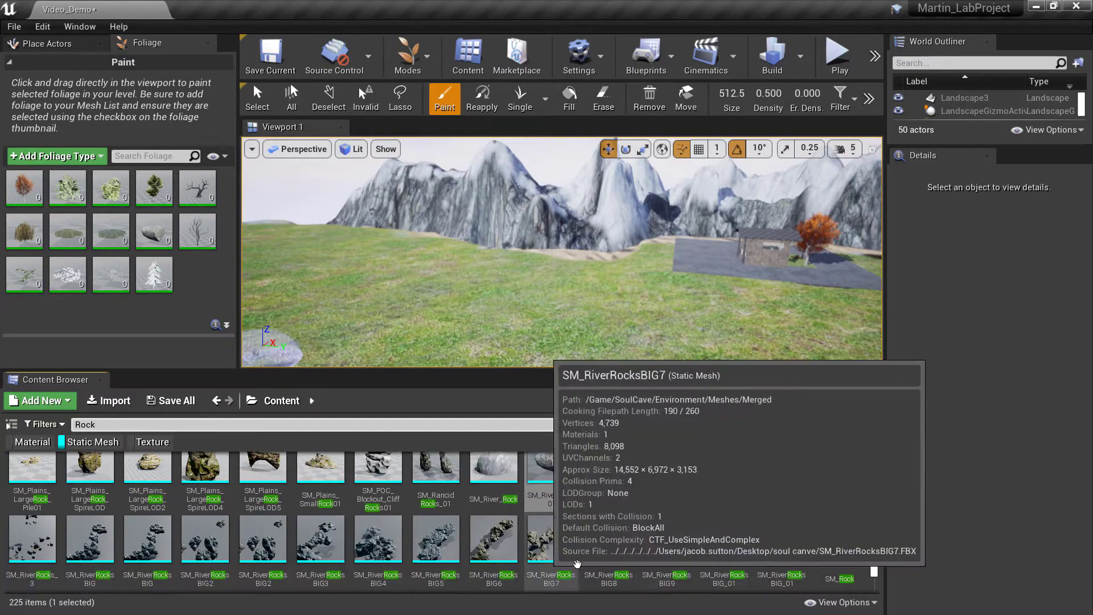
scroll(843, 556, down, 4)
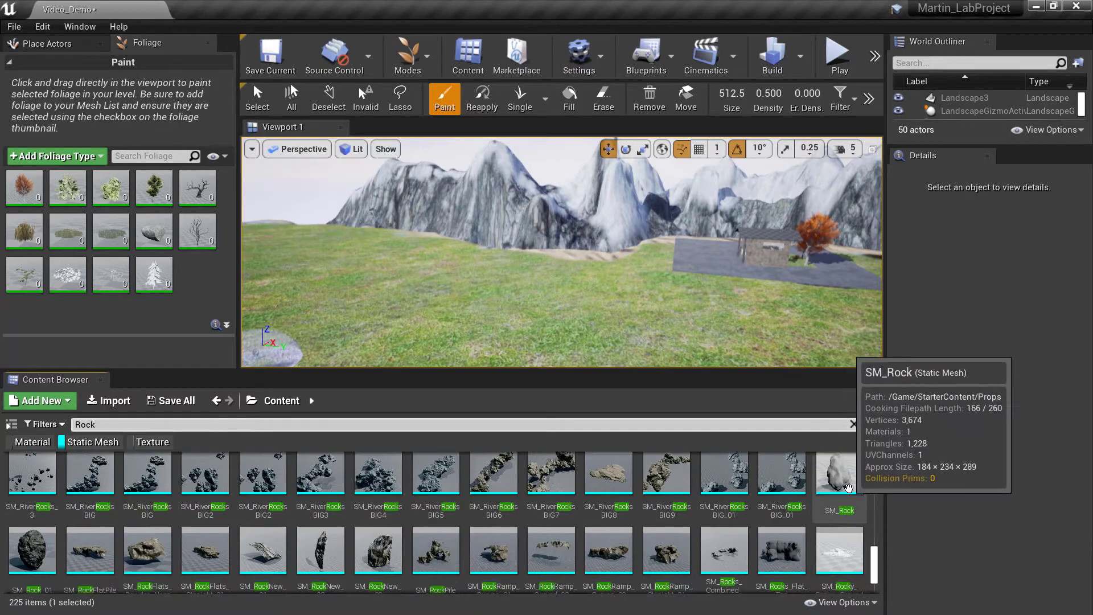
drag(855, 508, 192, 280)
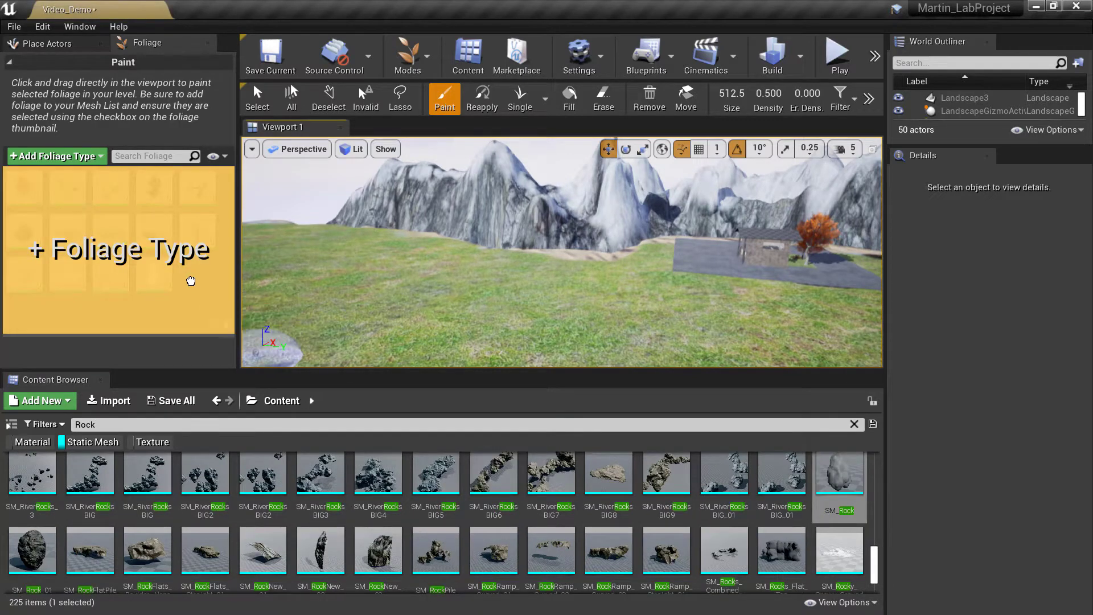
Step: Add the SM_Rock_01 mesh from EnvironmentPack2 to the foliage list
scroll(738, 538, down, 1)
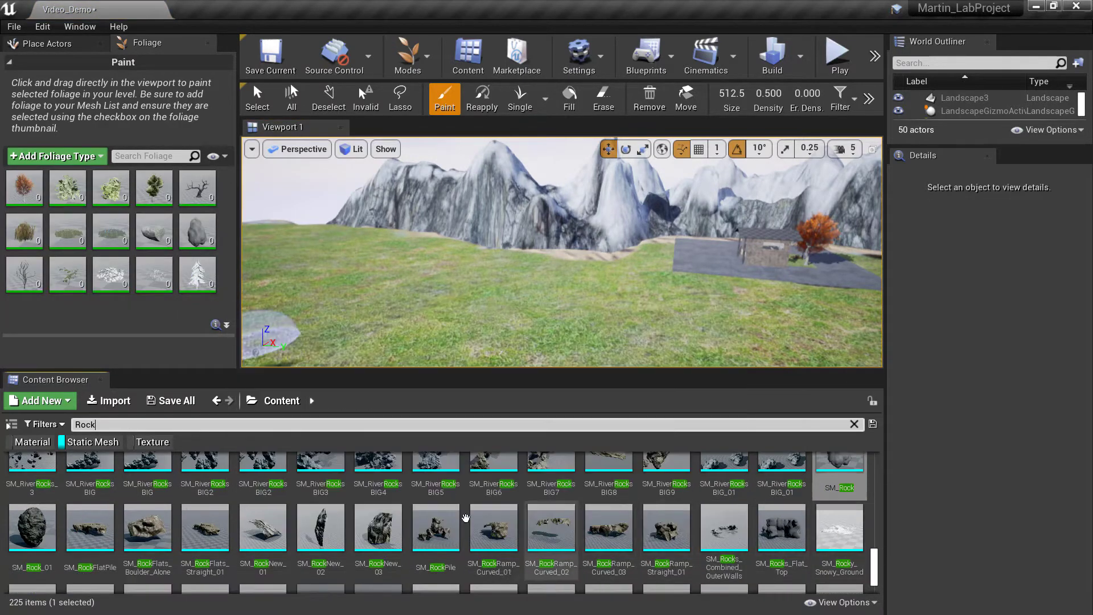
scroll(459, 558, down, 1)
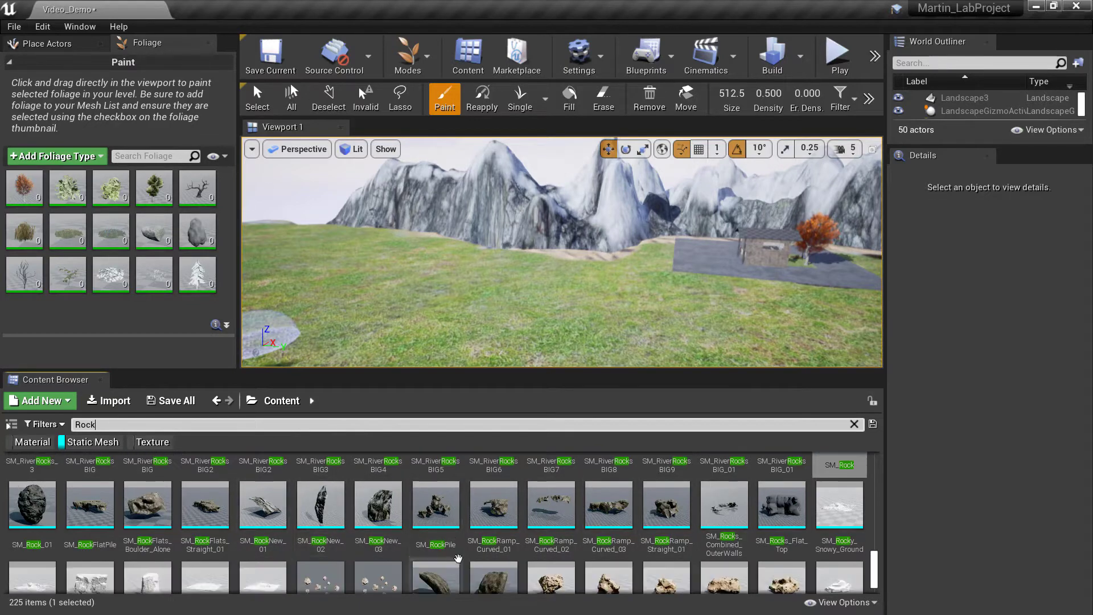
click(30, 514)
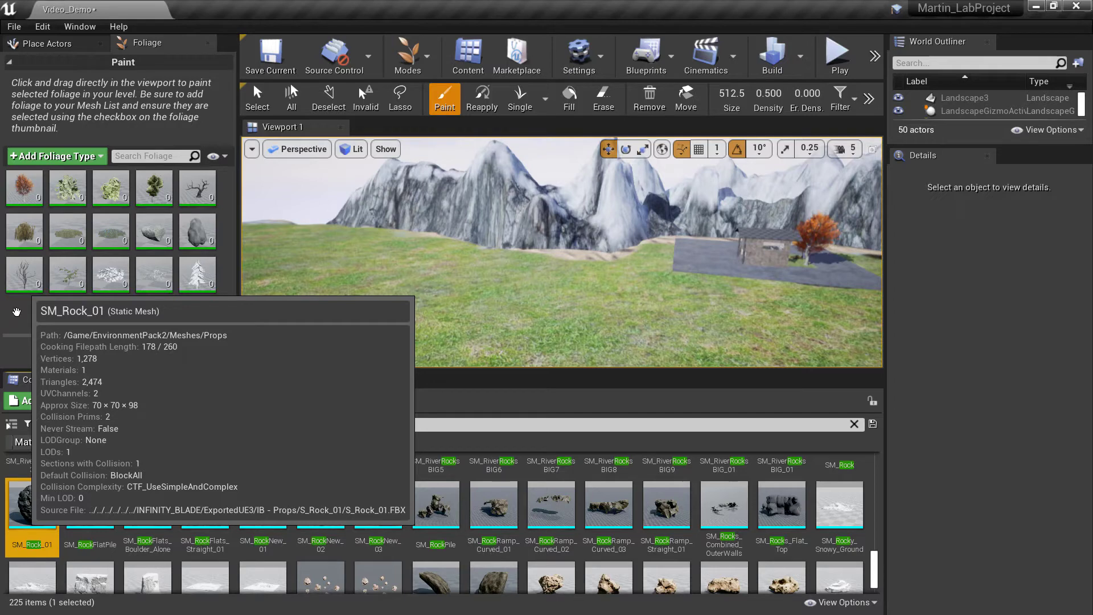
drag(16, 312, 17, 312)
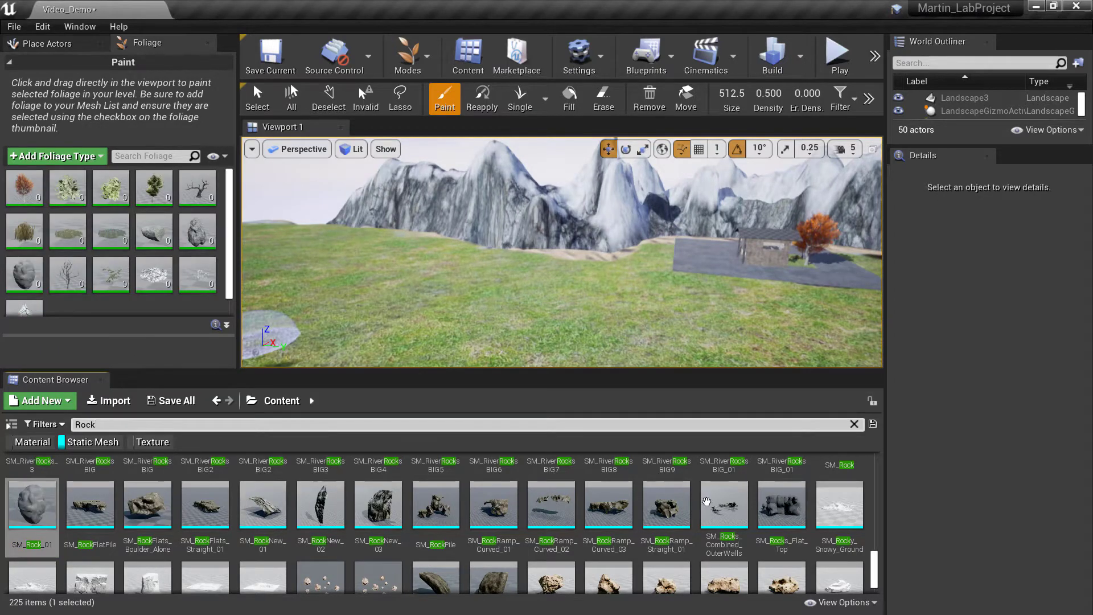
Step: Add the S_EX_EnvAssets_snowRocks mesh to the foliage list, and shrink the Content Browser to enlarge the viewport
scroll(842, 564, down, 2)
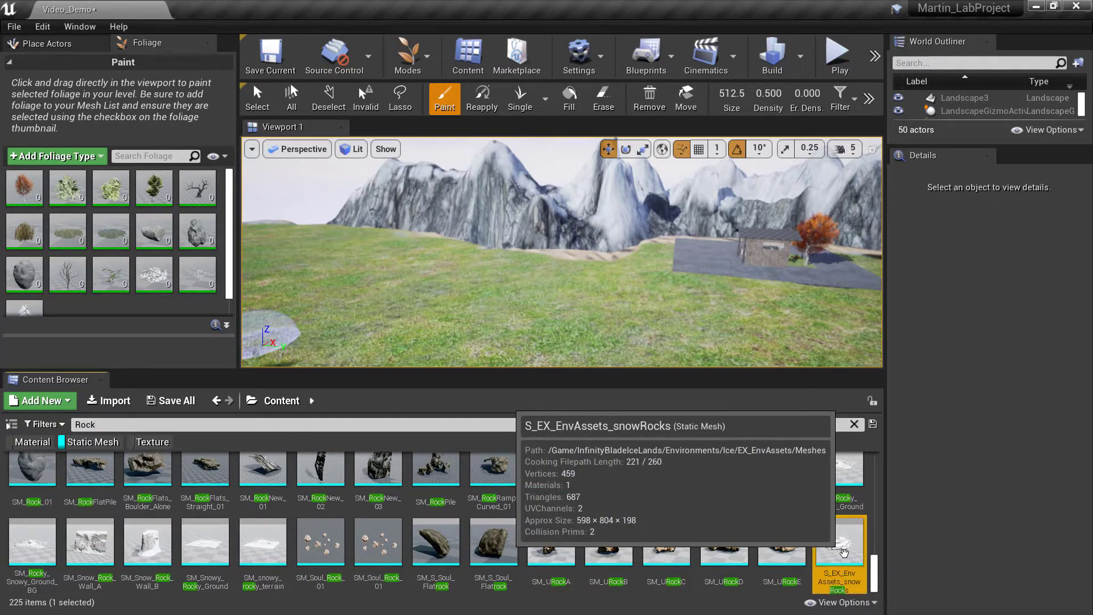
drag(840, 544, 128, 314)
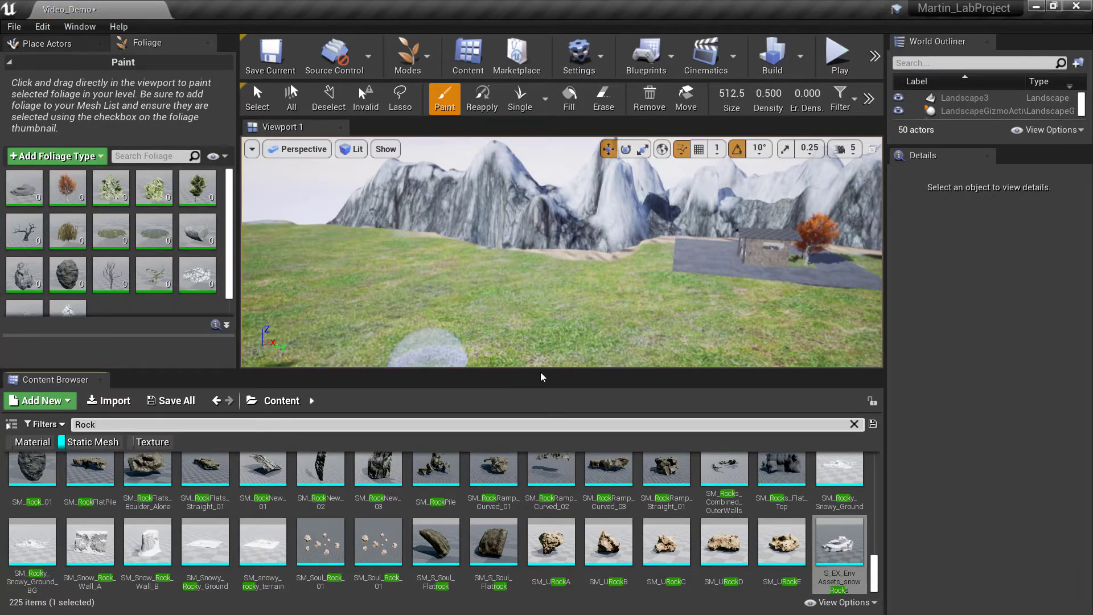
drag(541, 370, 535, 472)
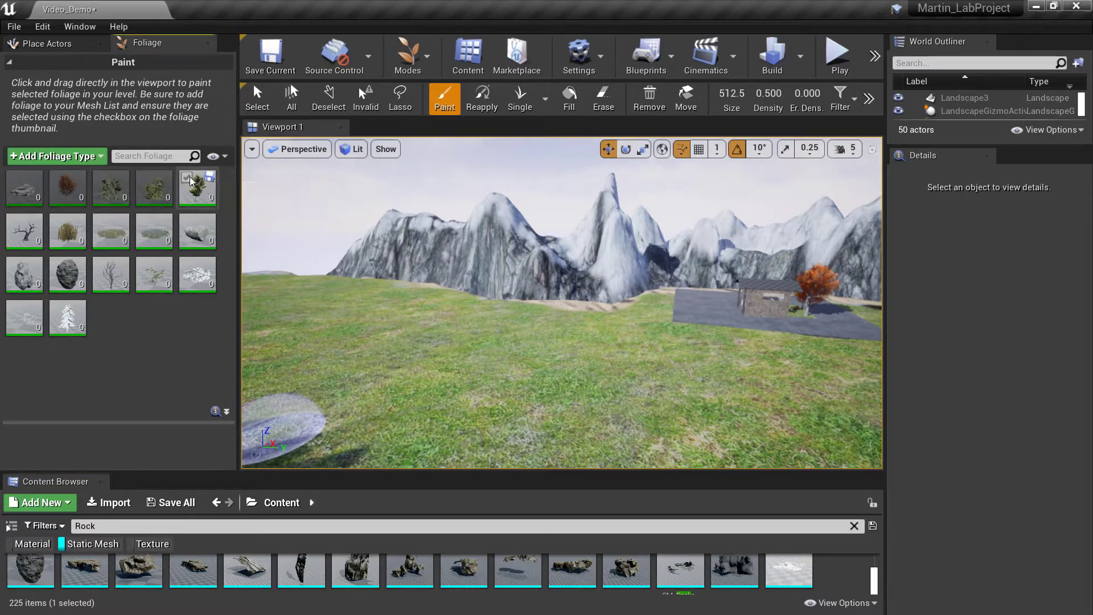
Step: Deactivate all remaining foliage types in the palette, from the bare tree in the second row through the snowy tree
click(13, 221)
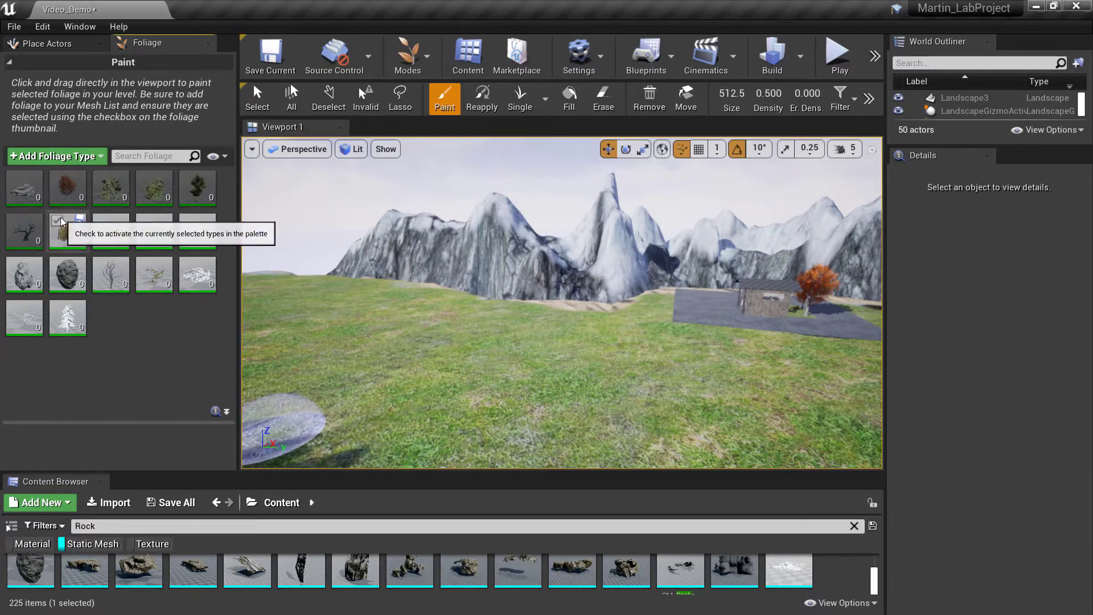
click(58, 221)
click(103, 221)
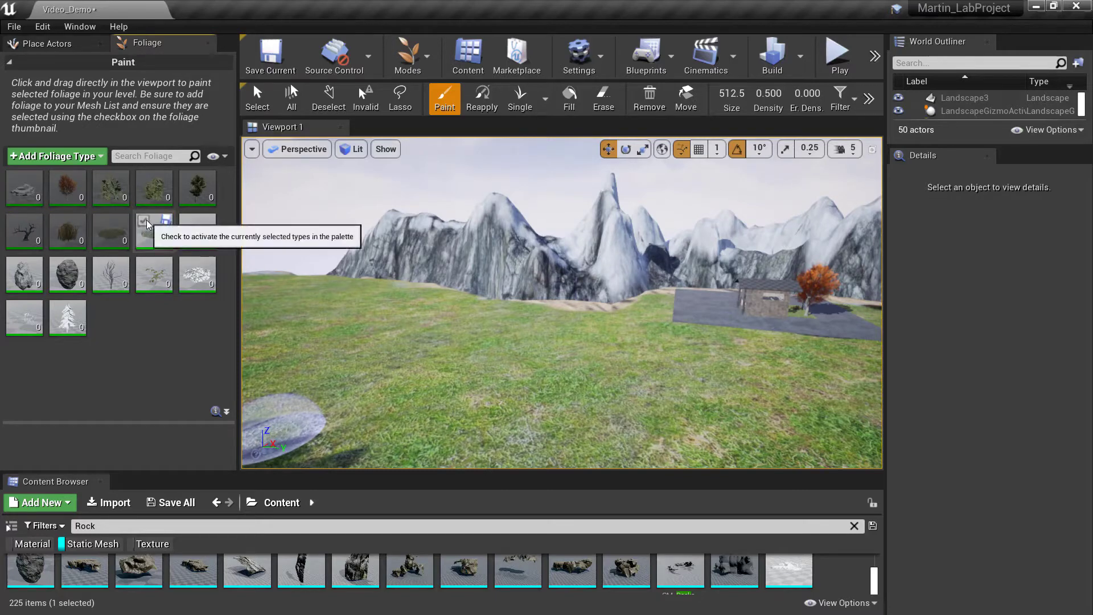
click(145, 221)
click(187, 221)
click(13, 264)
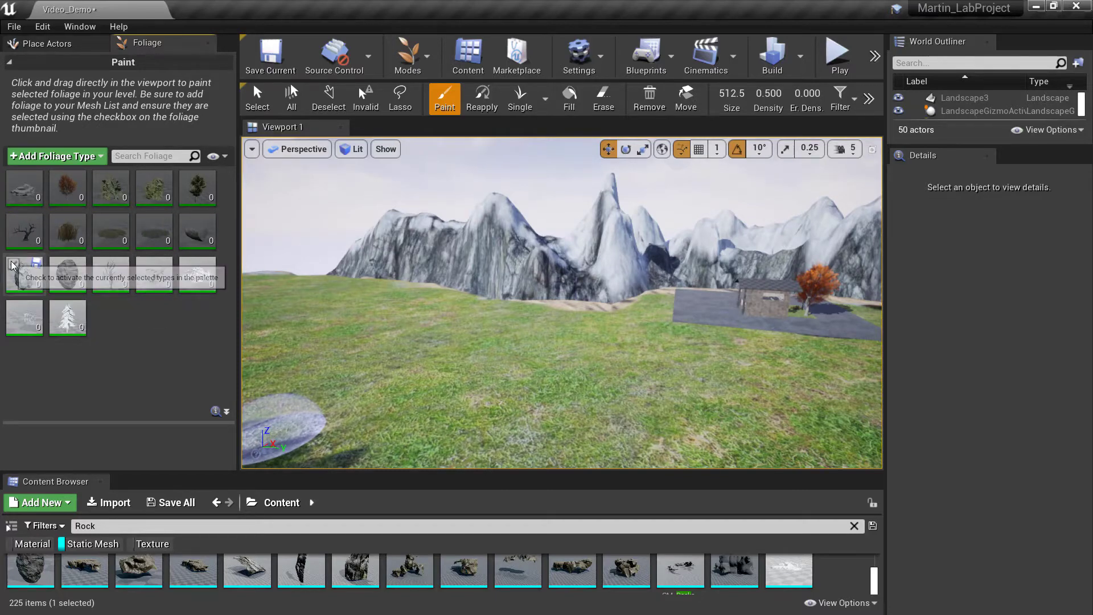
click(56, 264)
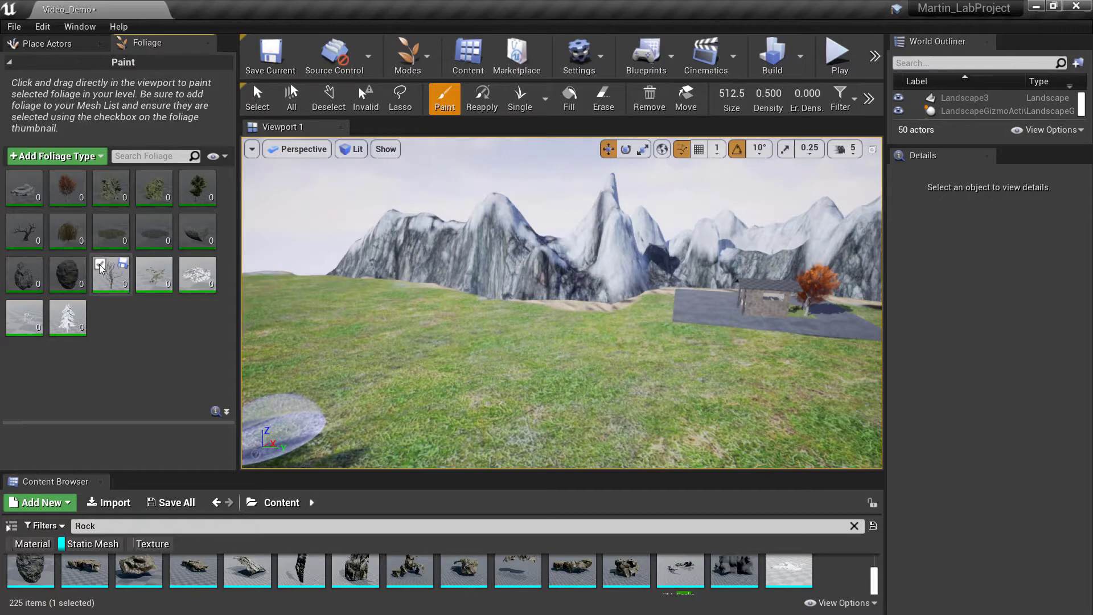
click(100, 265)
click(143, 265)
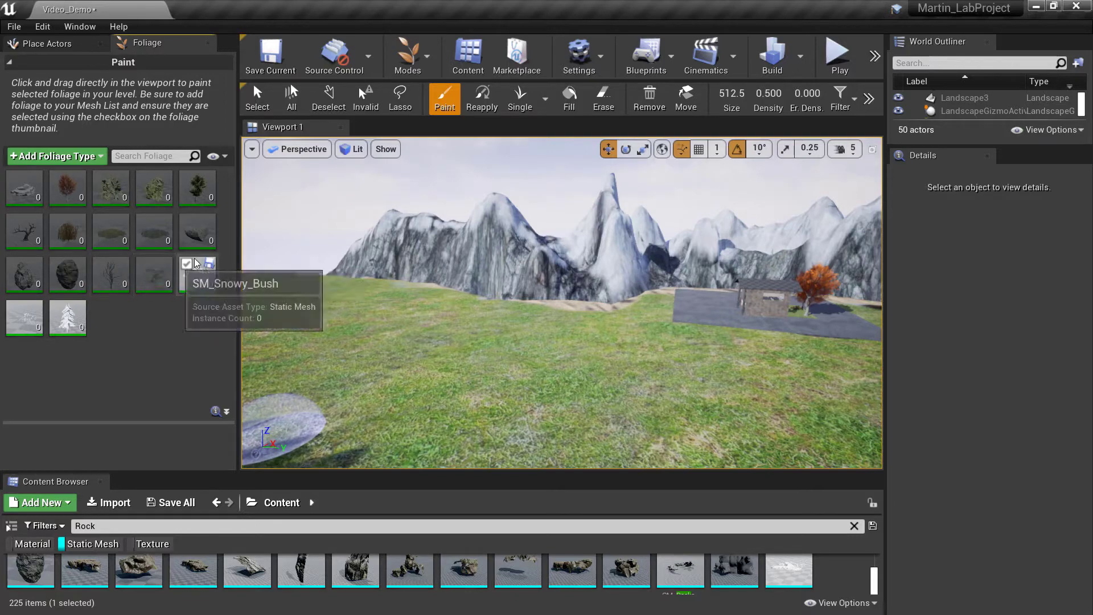
click(186, 265)
click(16, 308)
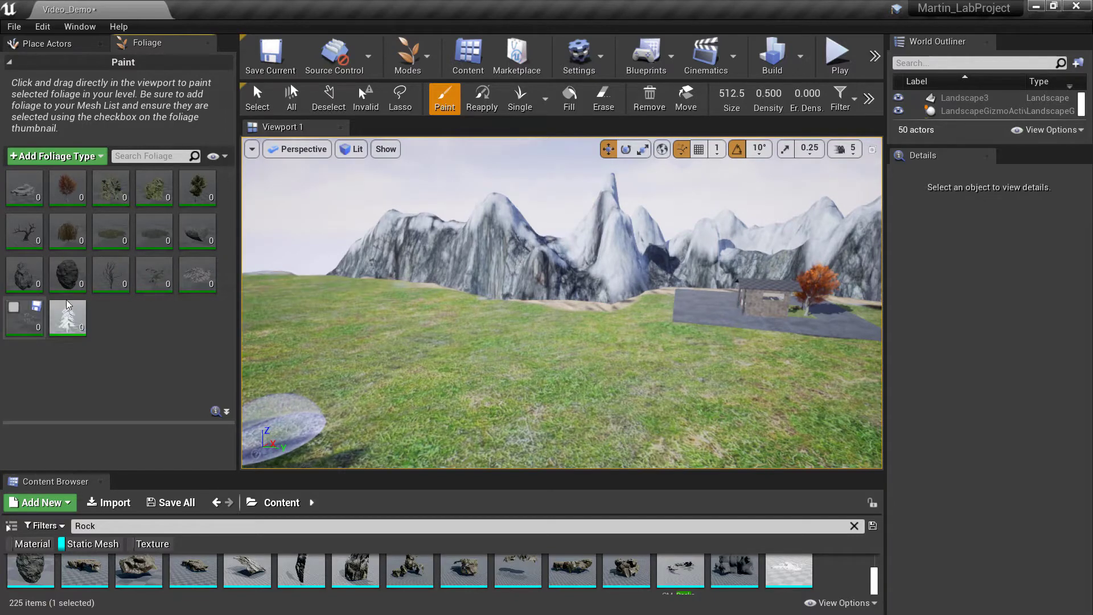
click(57, 306)
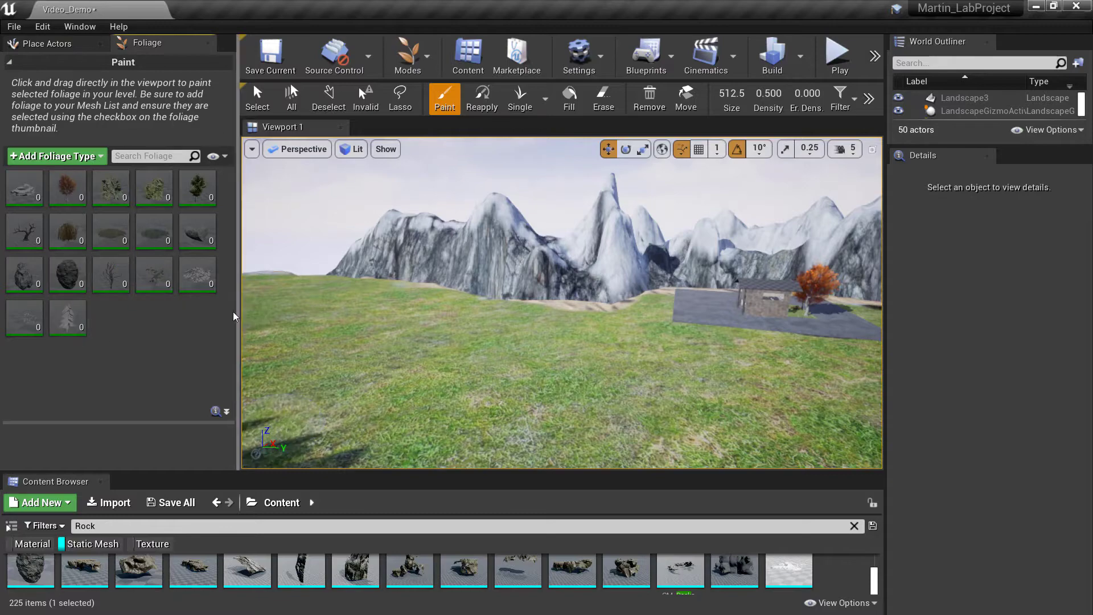
Step: Select the SM_Aspen_Tree_01 foliage type and activate it for painting
right_drag(403, 349, 505, 385)
key(w)
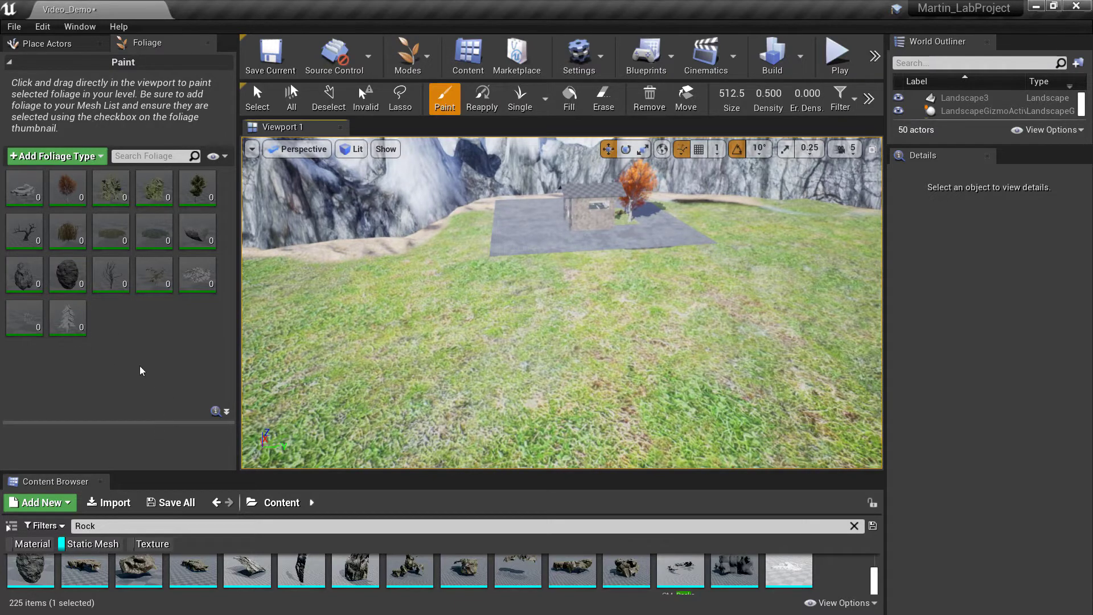
click(64, 179)
click(57, 176)
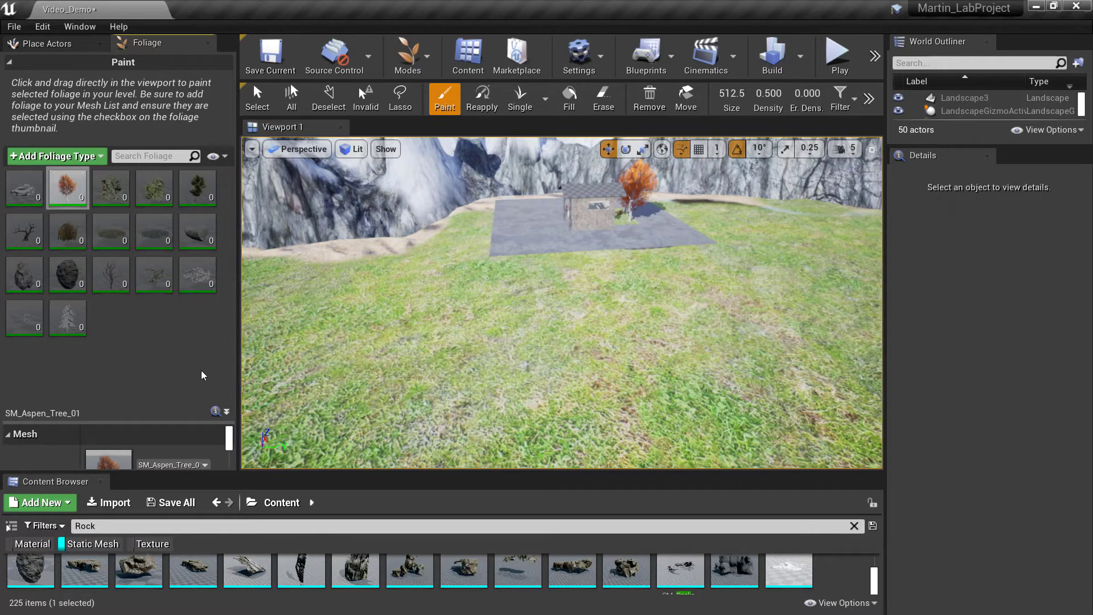
Step: Enlarge the details area for SM_Aspen_Tree_01 and shrink the Content Browser to make room for its settings
drag(182, 422, 171, 222)
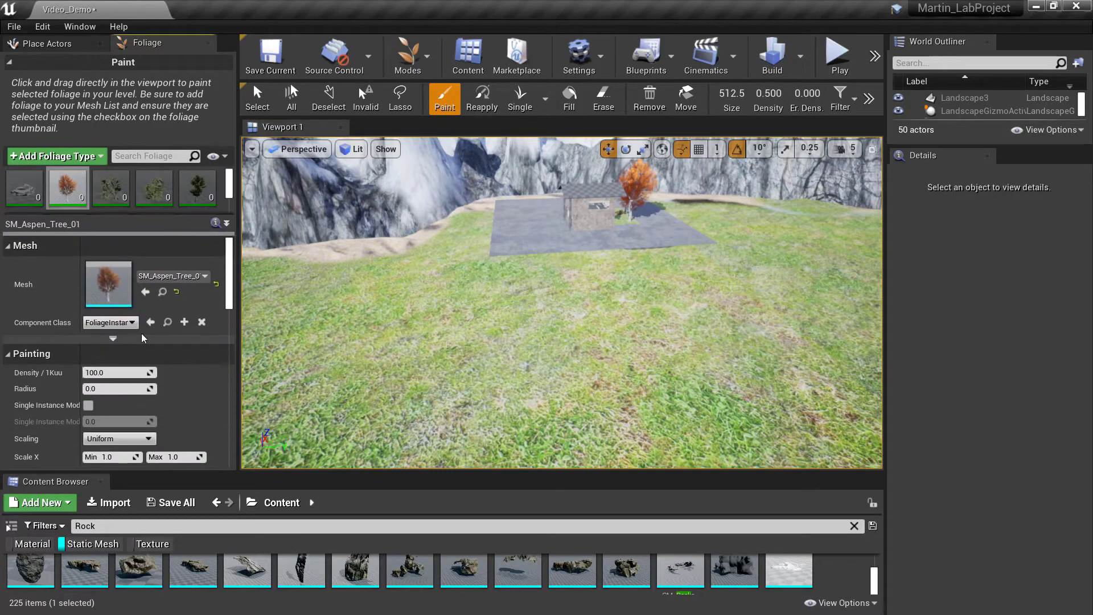
drag(358, 472, 366, 542)
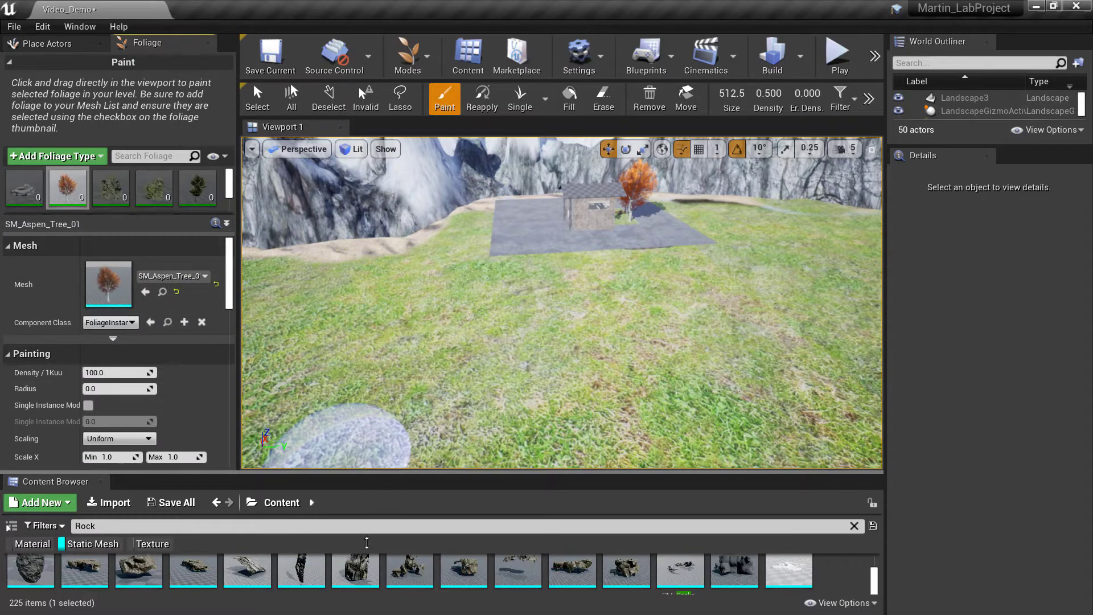
drag(188, 455, 165, 410)
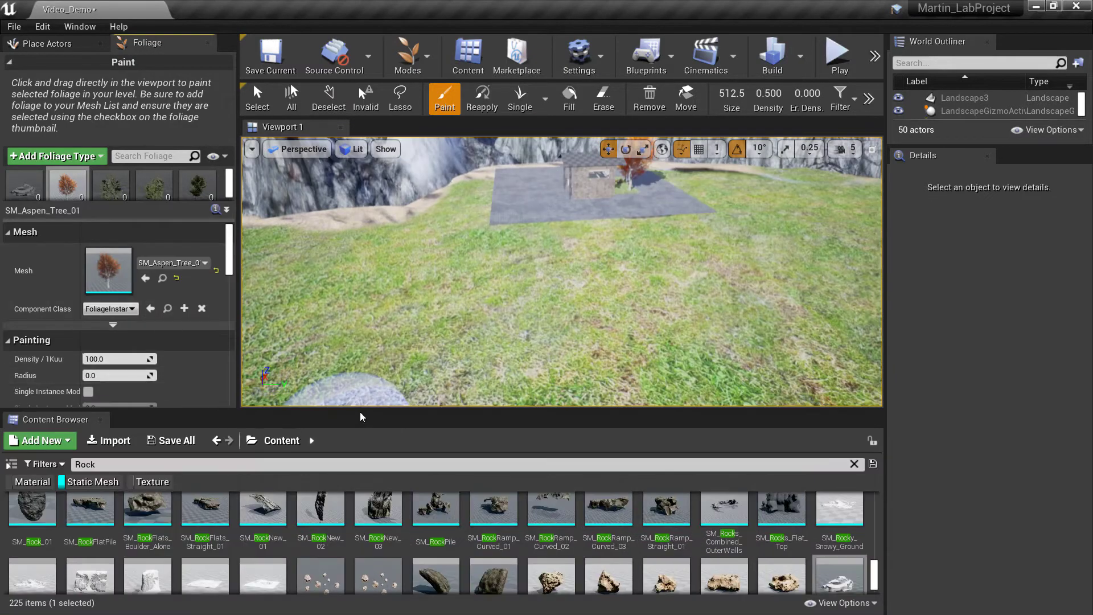
drag(366, 436, 365, 539)
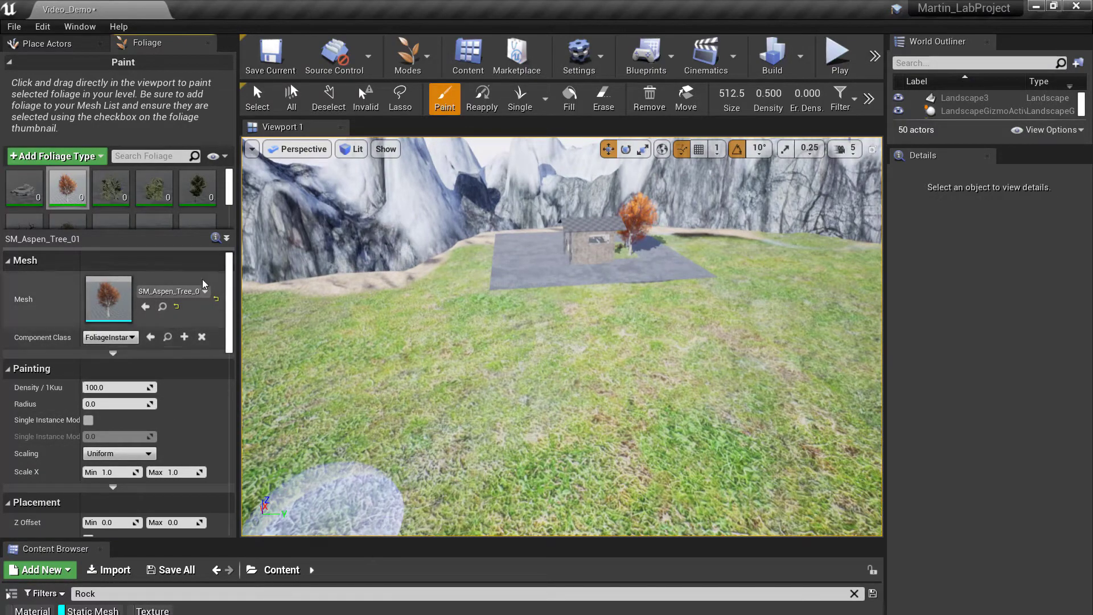
click(217, 238)
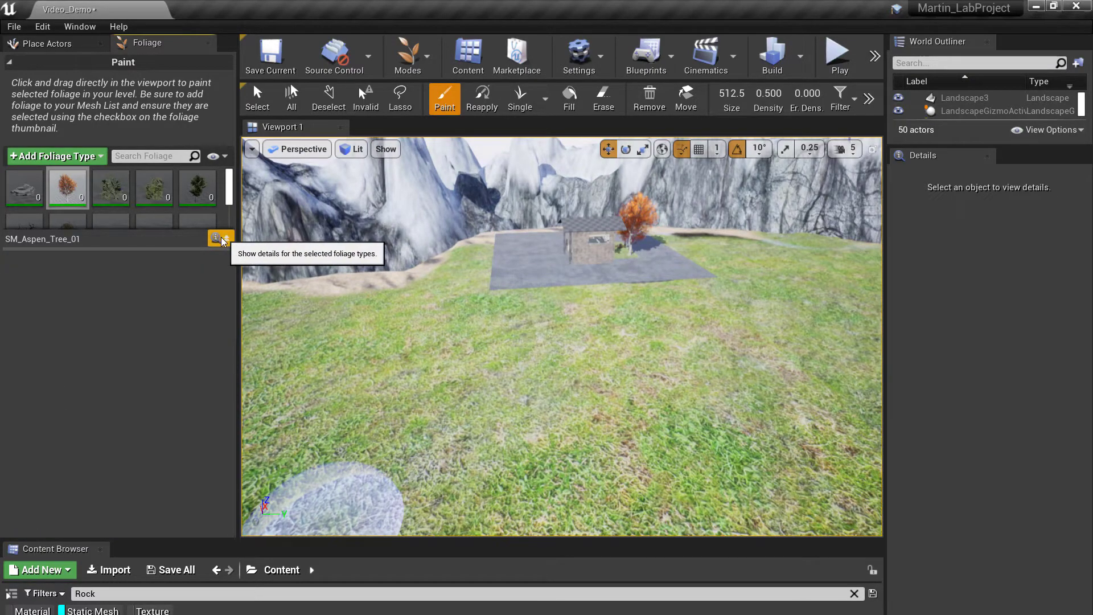
click(219, 236)
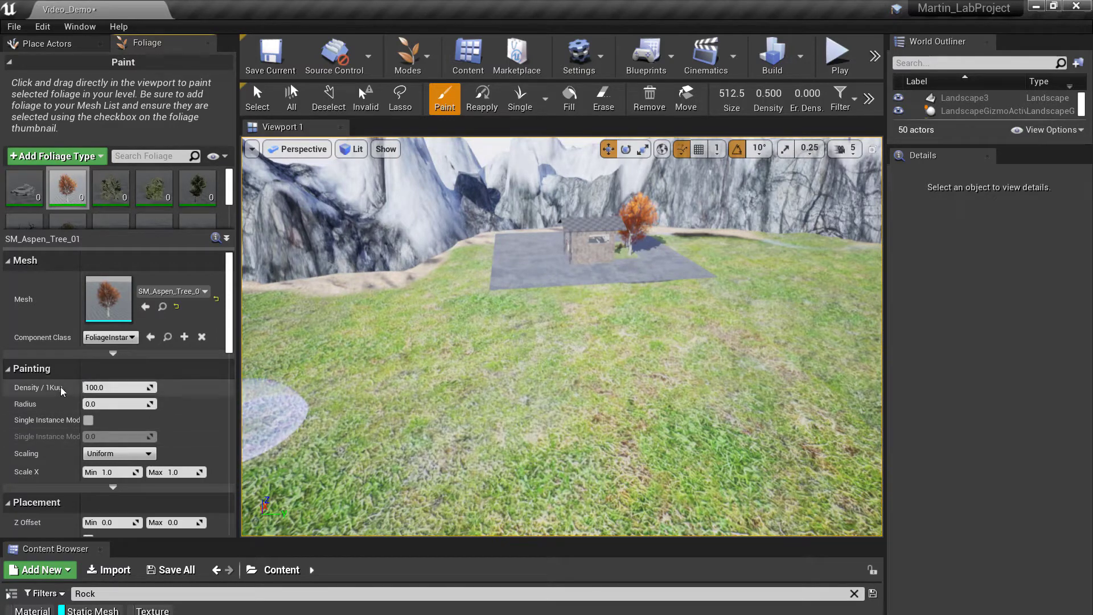
Step: Set the painting density of SM_Aspen_Tree_01 to 10
scroll(66, 457, down, 1)
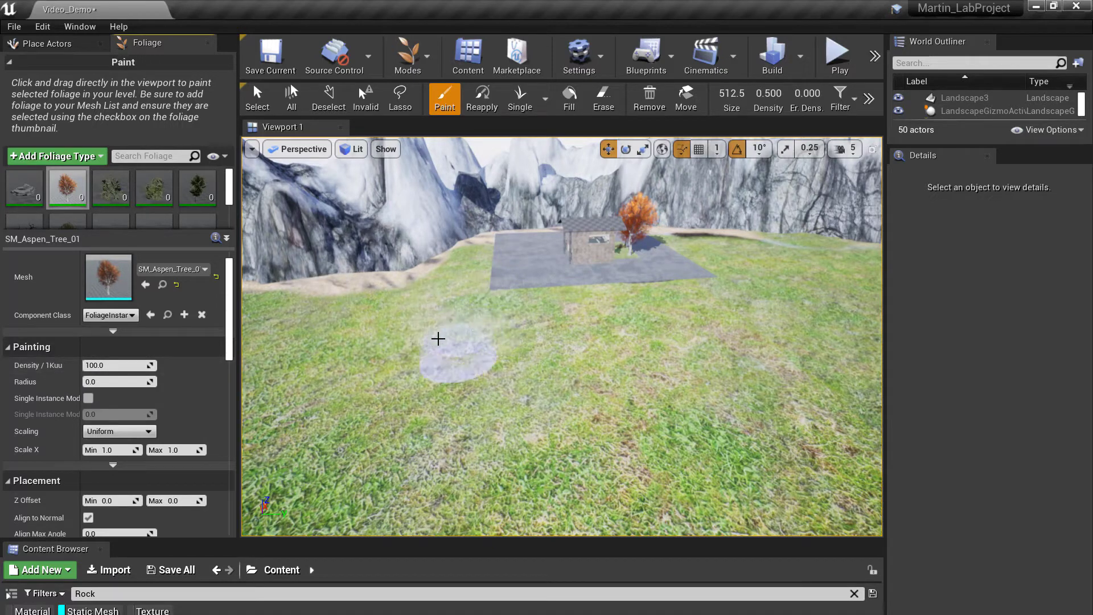
click(111, 365)
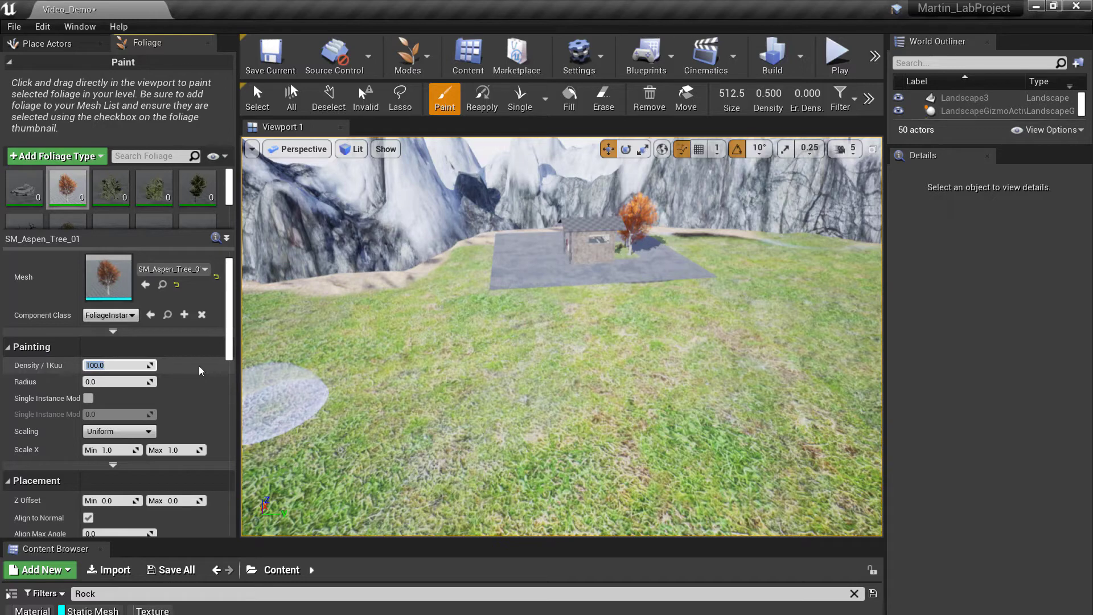
text(1.0)
key(Return)
text(10)
key(Return)
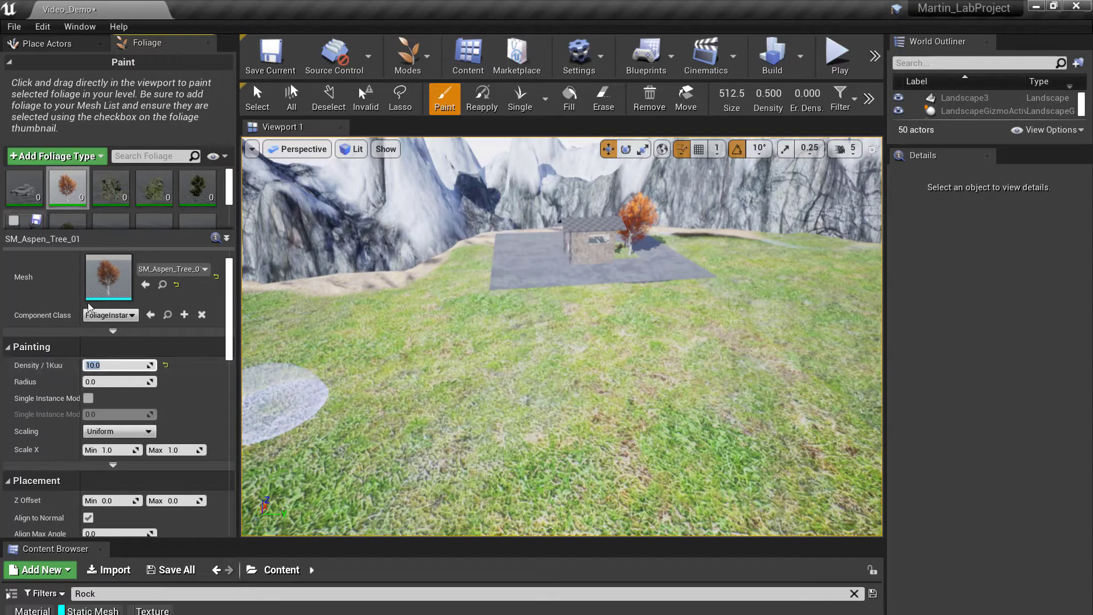
Step: Set the painting radius of SM_Aspen_Tree_01 to 500
click(114, 382)
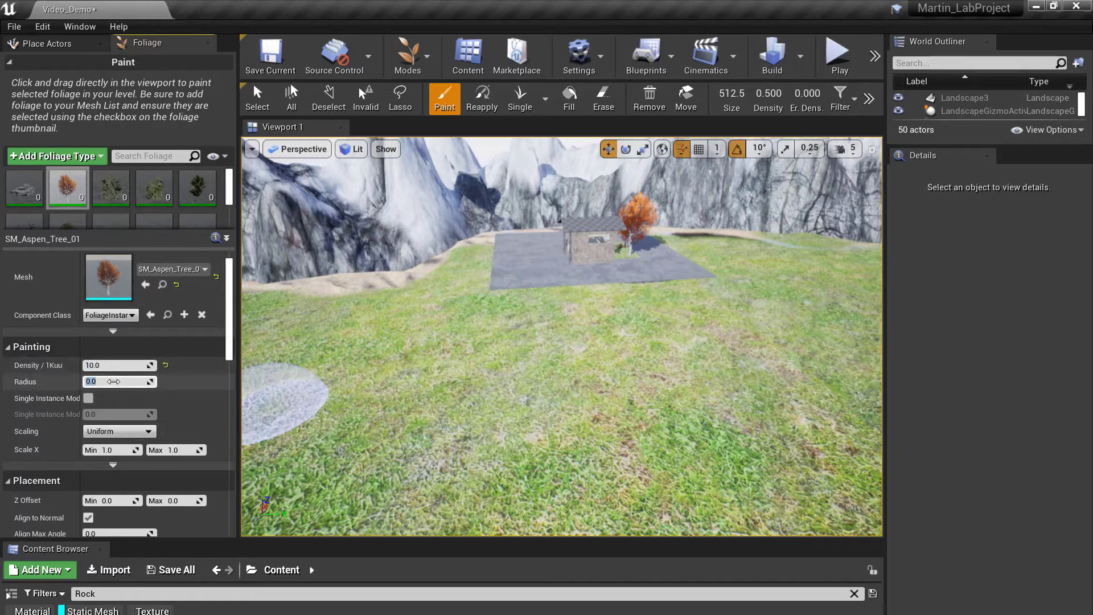
text(300)
key(BackSpace)
key(BackSpace)
key(BackSpace)
text(500)
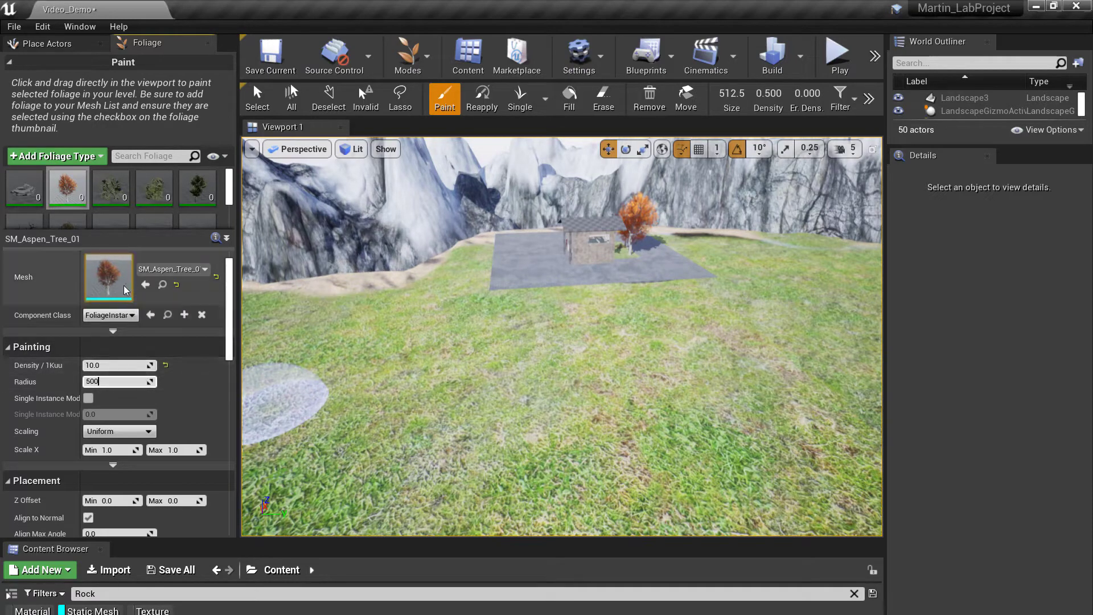
Step: Set the aspen tree's uniform Scale X range to a minimum of 0.8 and a maximum of 1.2
scroll(147, 428, down, 1)
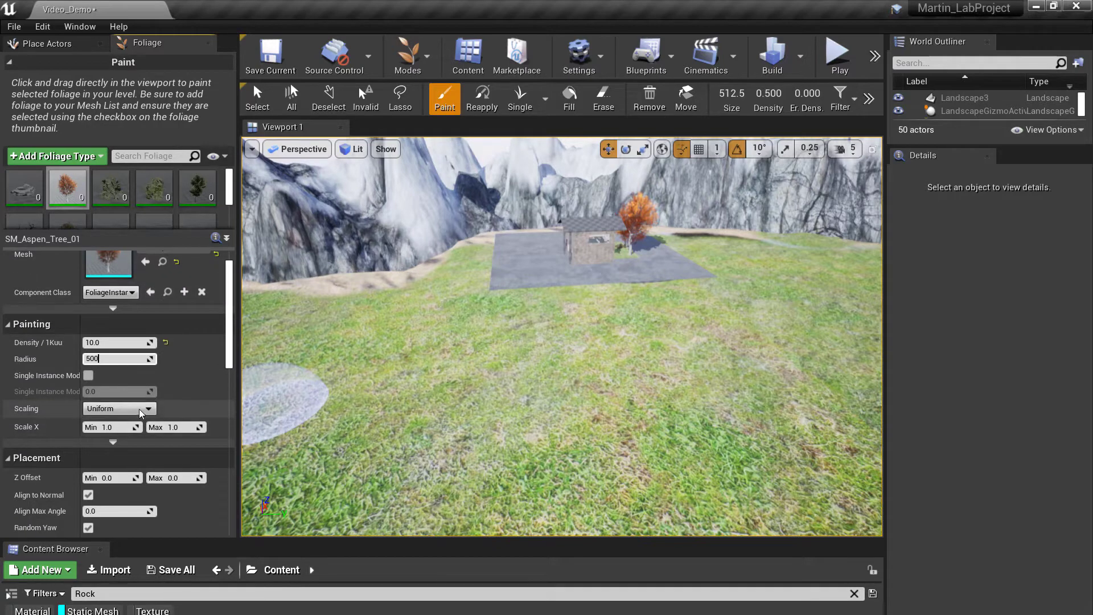
scroll(138, 407, down, 1)
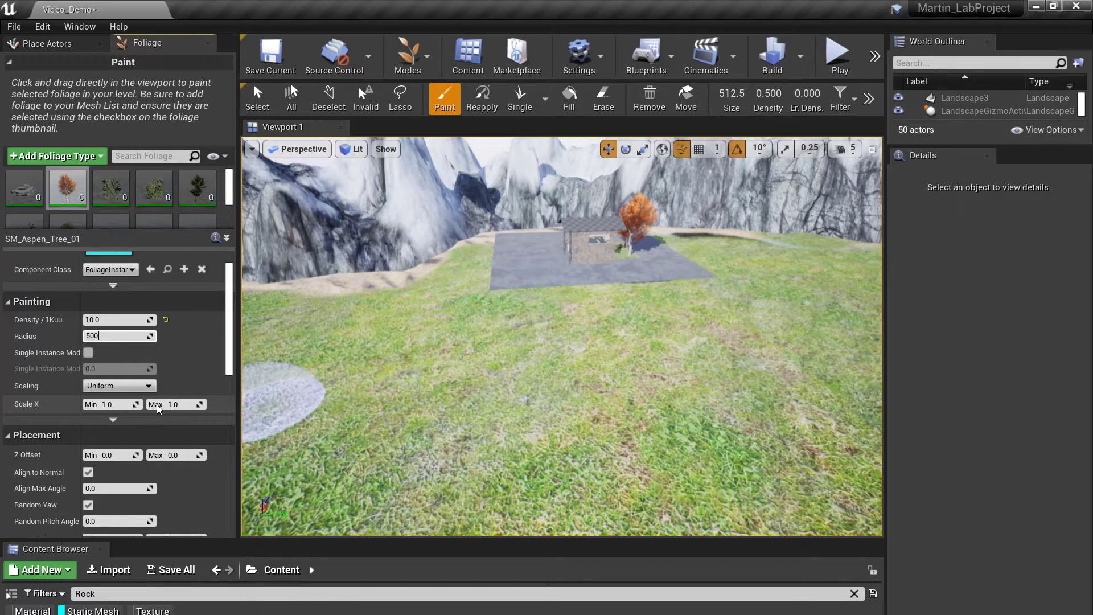
click(135, 403)
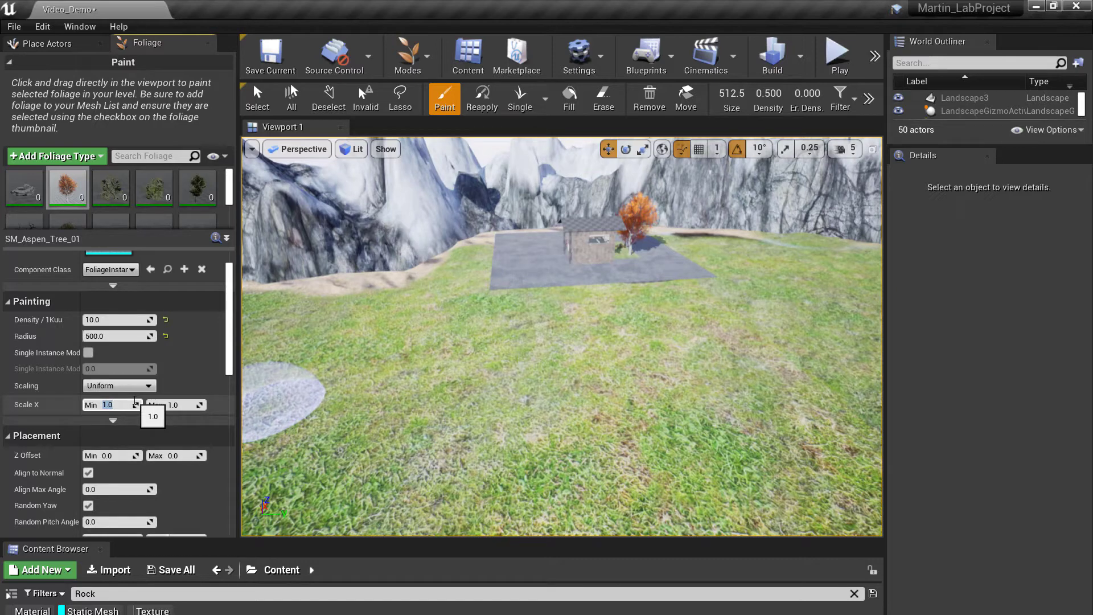
text(.8)
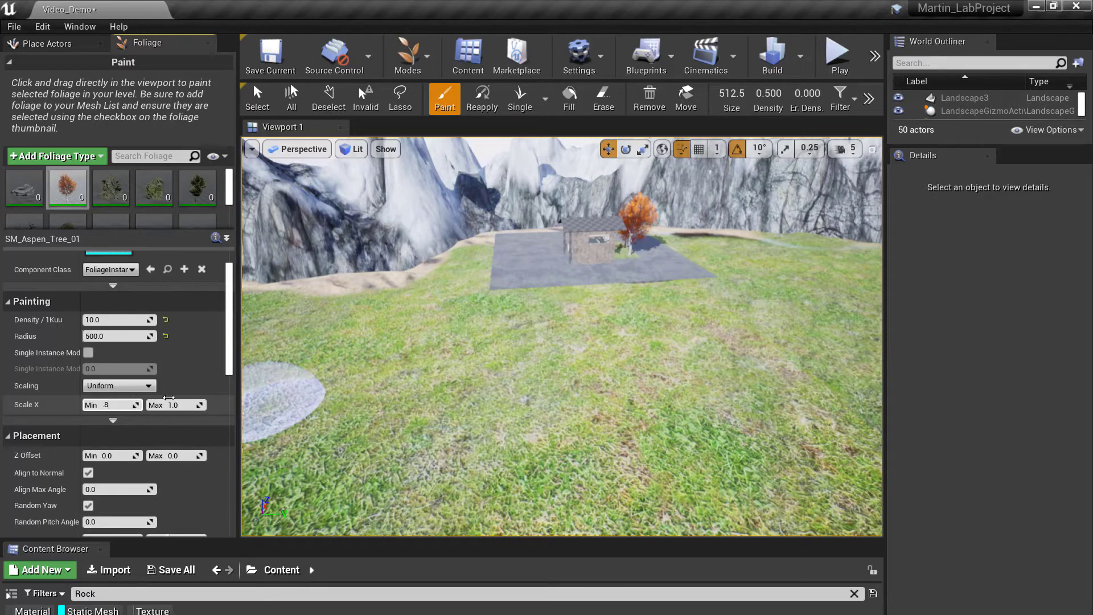
click(193, 403)
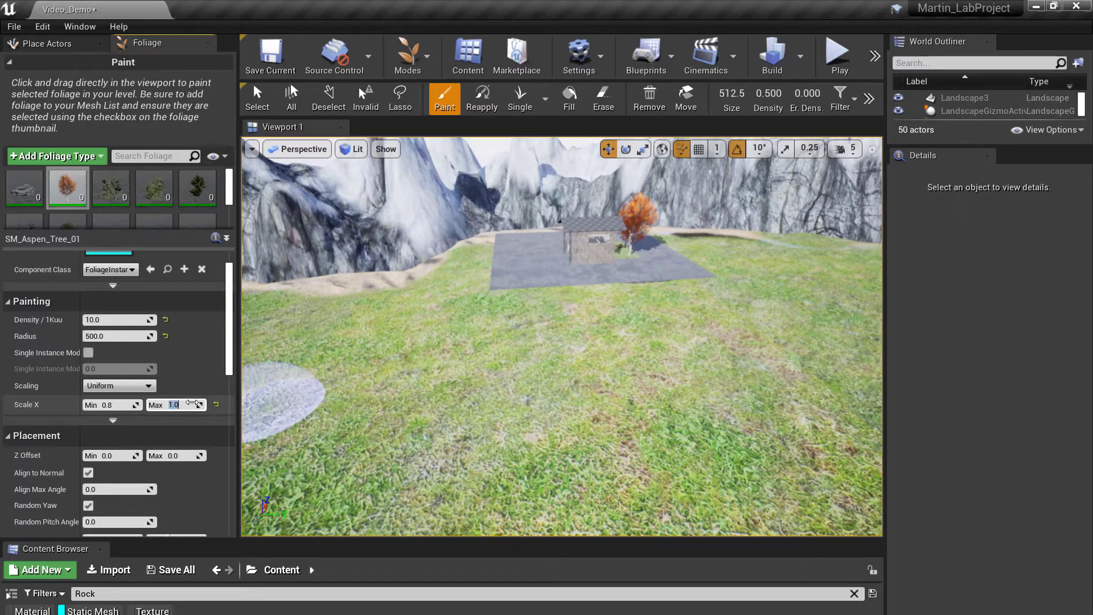
text(1.2)
key(Return)
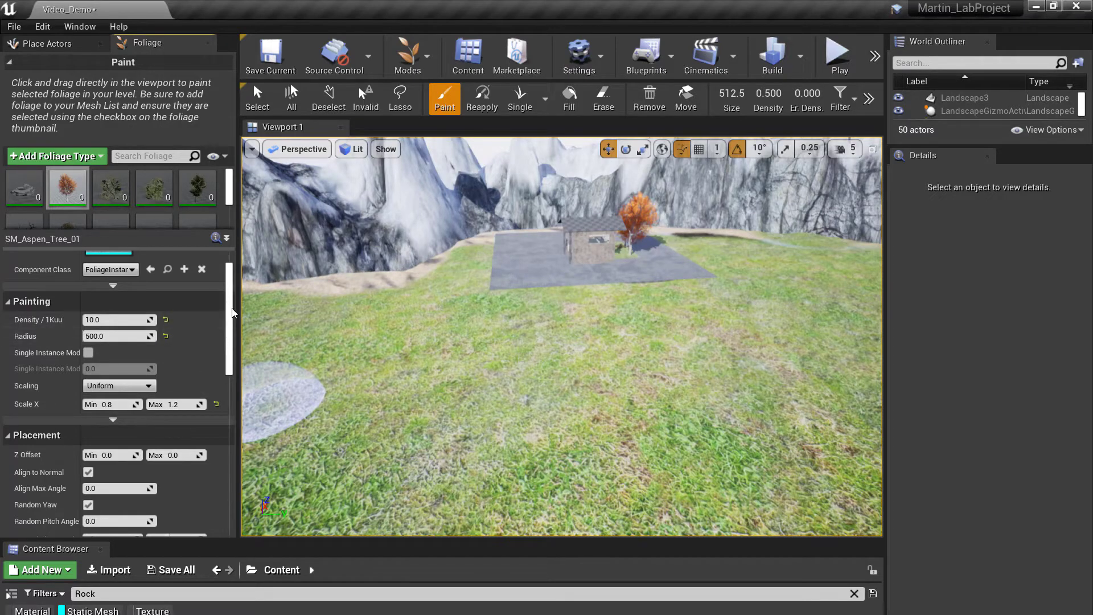
Step: Set the aspen tree's minimum Z Offset to -0.5 in the placement settings
scroll(233, 316, down, 1)
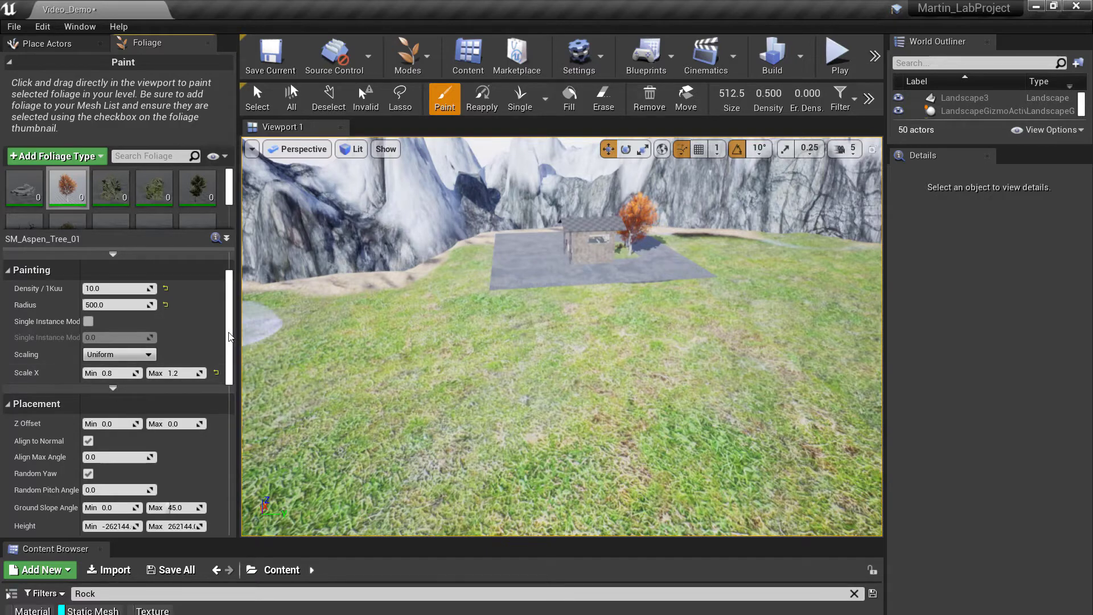
scroll(230, 337, down, 3)
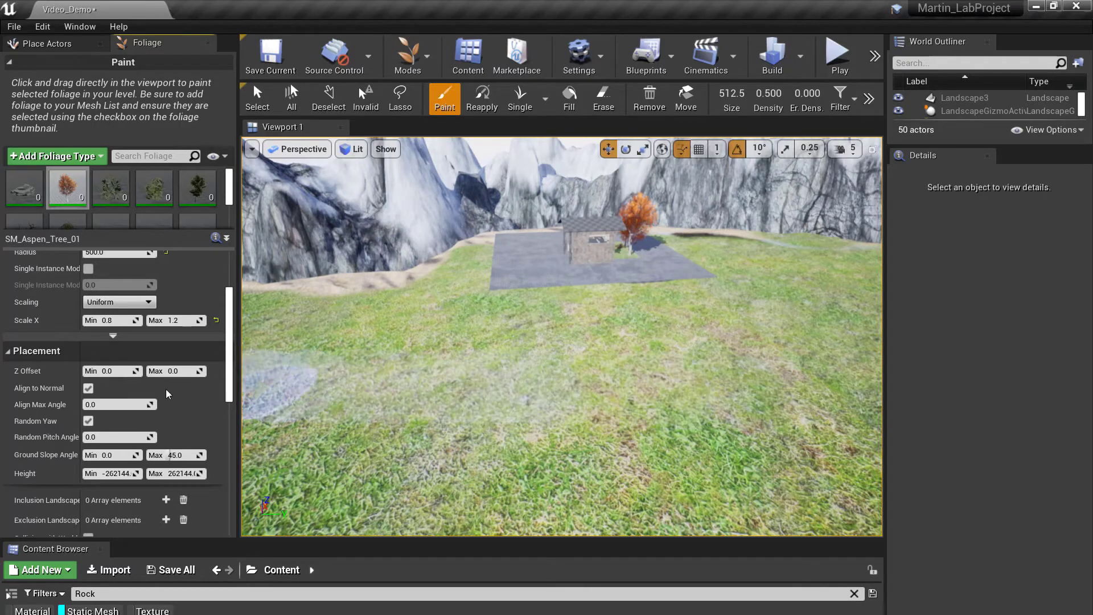
click(108, 372)
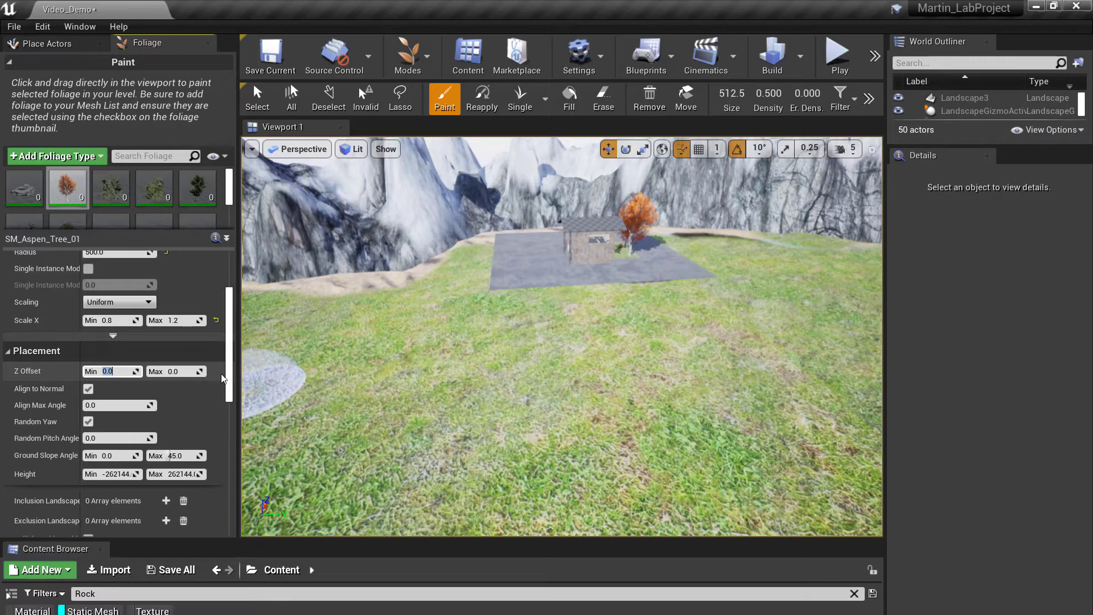
text(-.5)
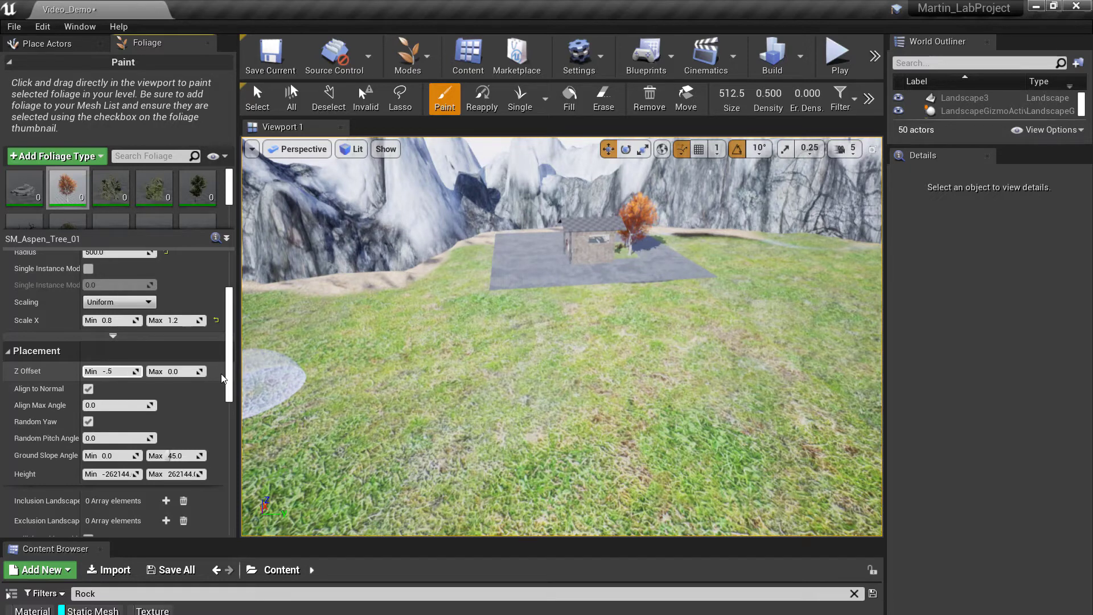
click(184, 373)
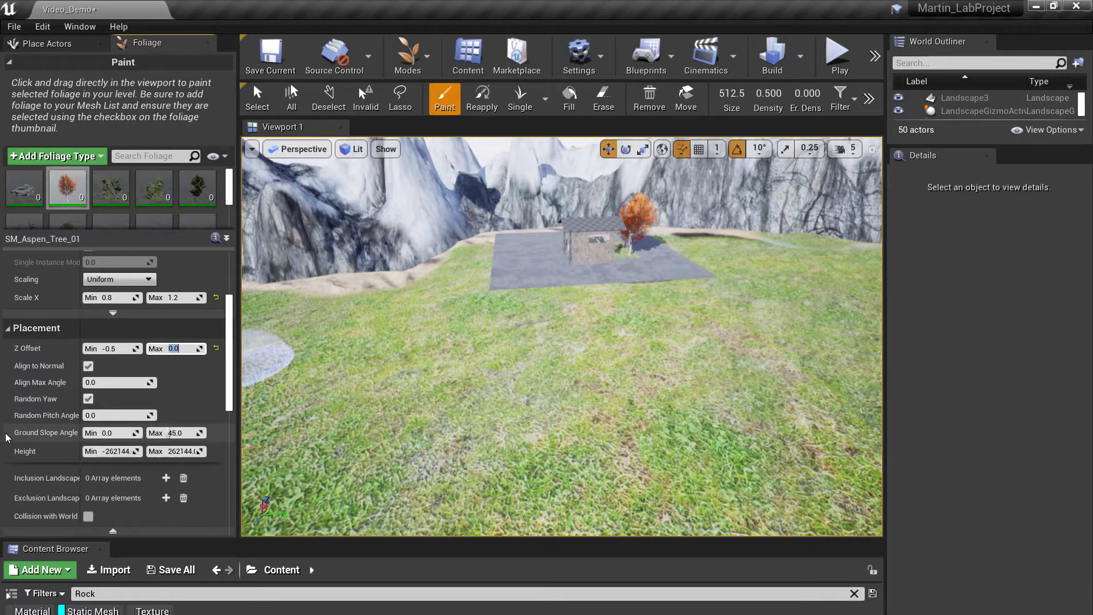
Step: Set the aspen tree's maximum Ground Slope Angle to 10
click(174, 433)
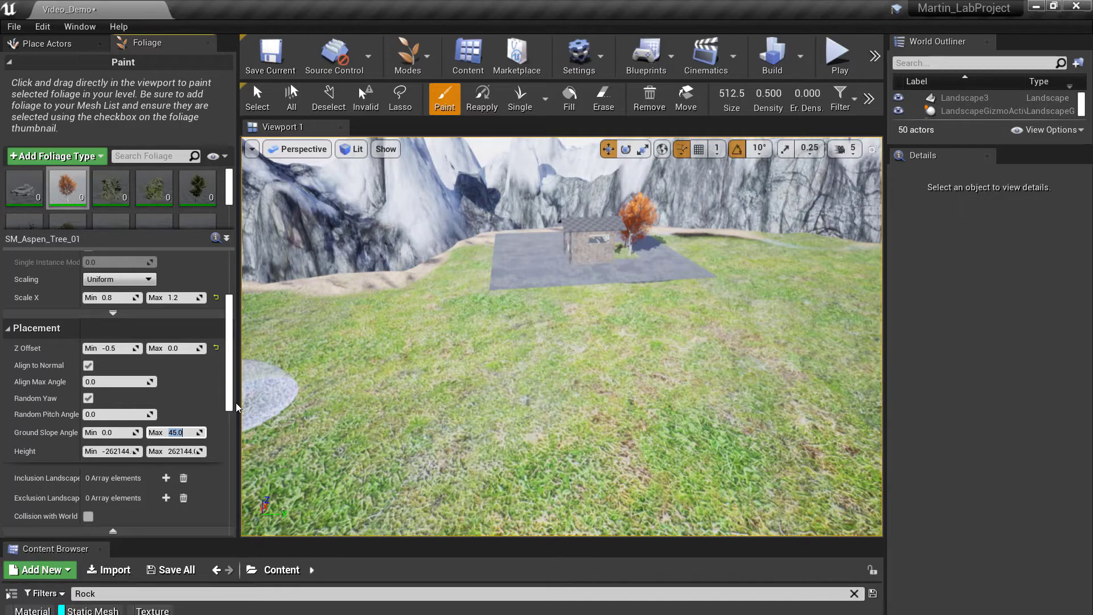
text(10)
key(Return)
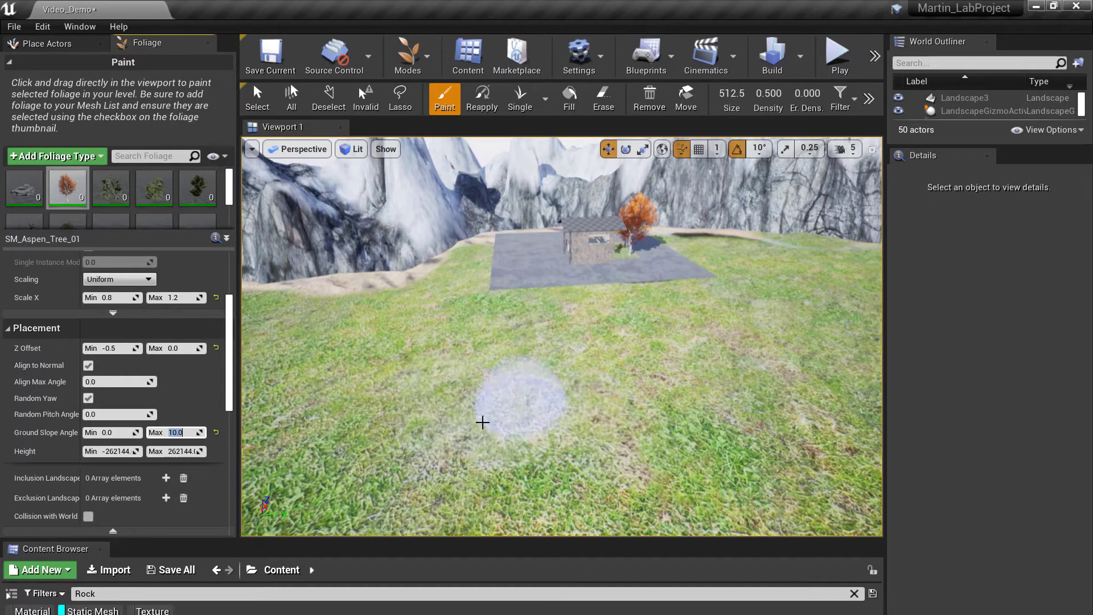
Step: Review the aspen tree's placement, instance and scalability settings and the available editor modes
drag(231, 345, 232, 355)
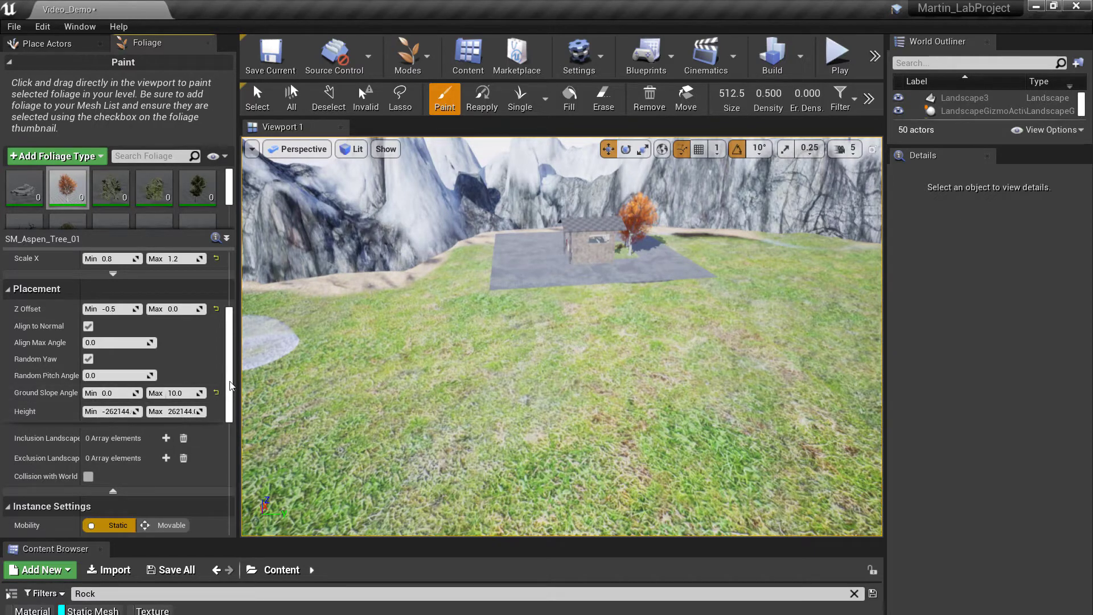
drag(227, 382, 235, 439)
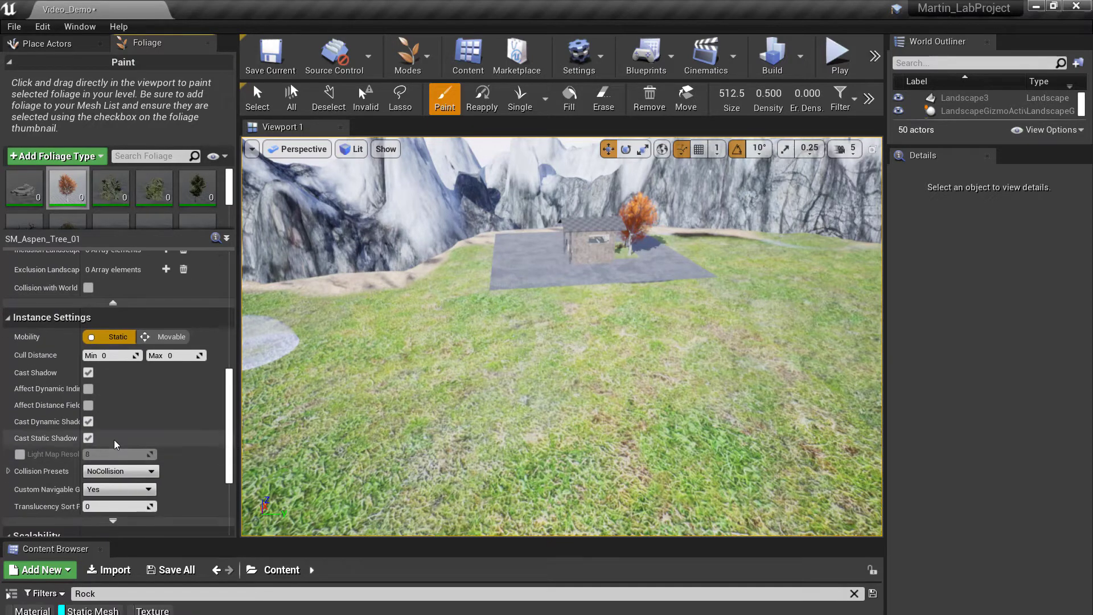
scroll(156, 451, down, 3)
scroll(156, 451, up, 6)
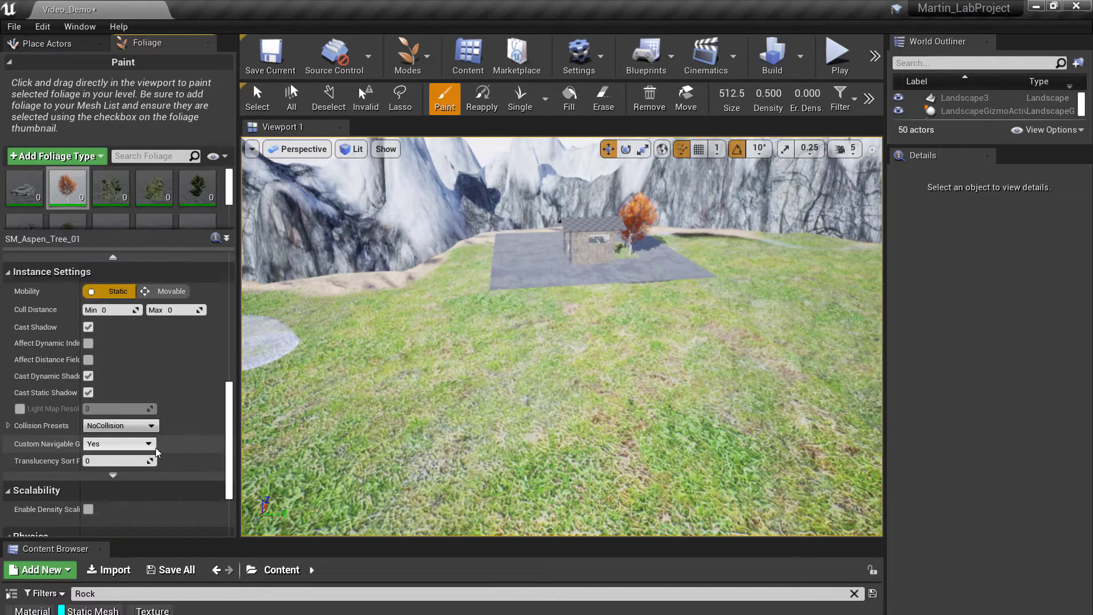
scroll(155, 448, up, 1)
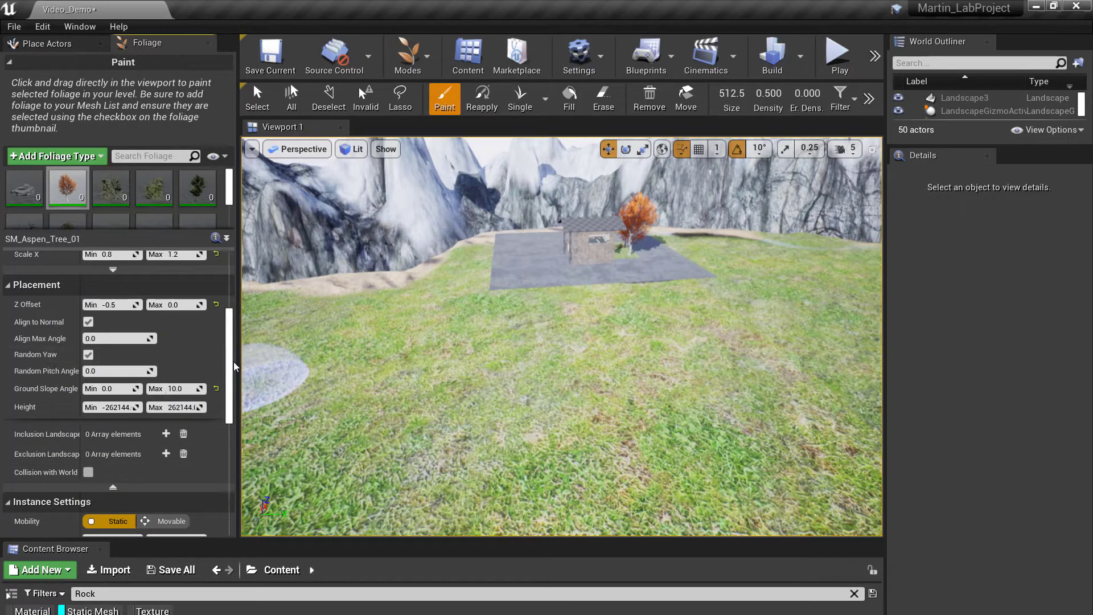
mouse_move(378, 373)
right_down()
mouse_move(455, 362)
mouse_move(398, 365)
right_up()
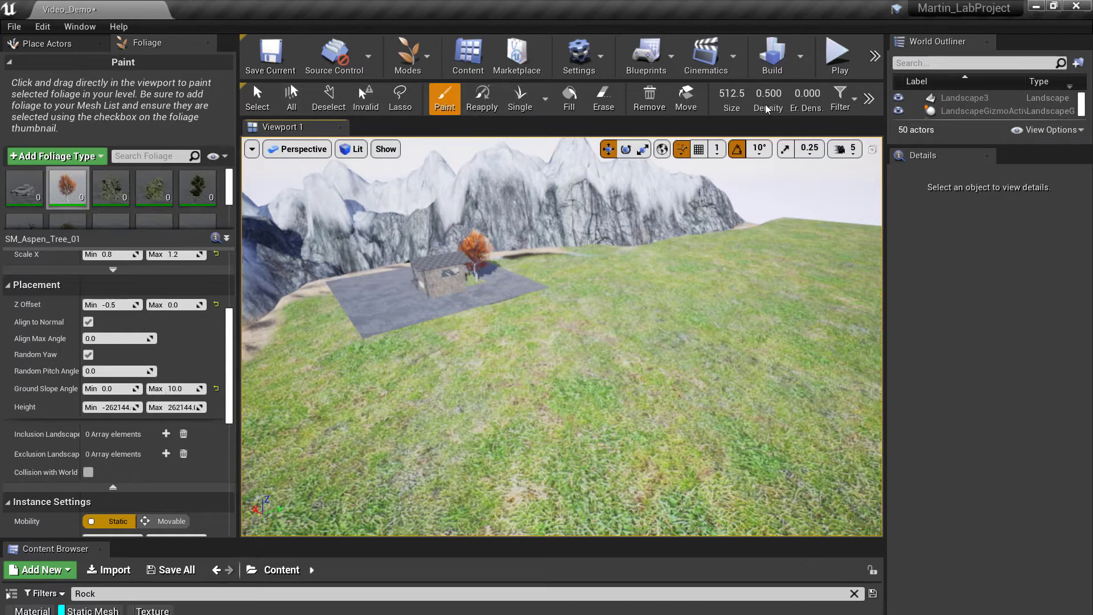
click(416, 59)
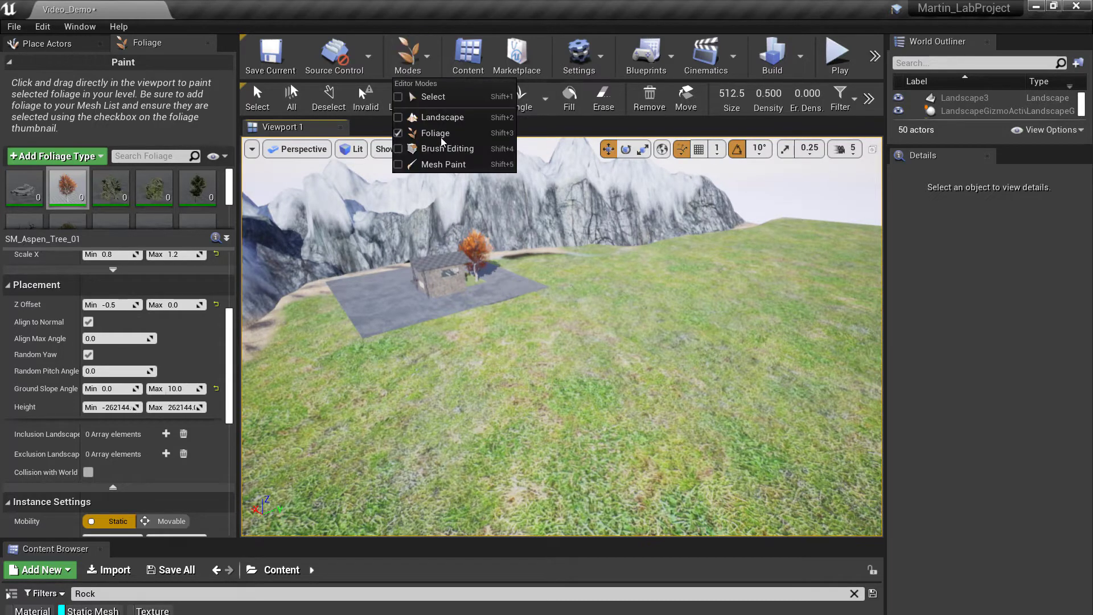
click(419, 42)
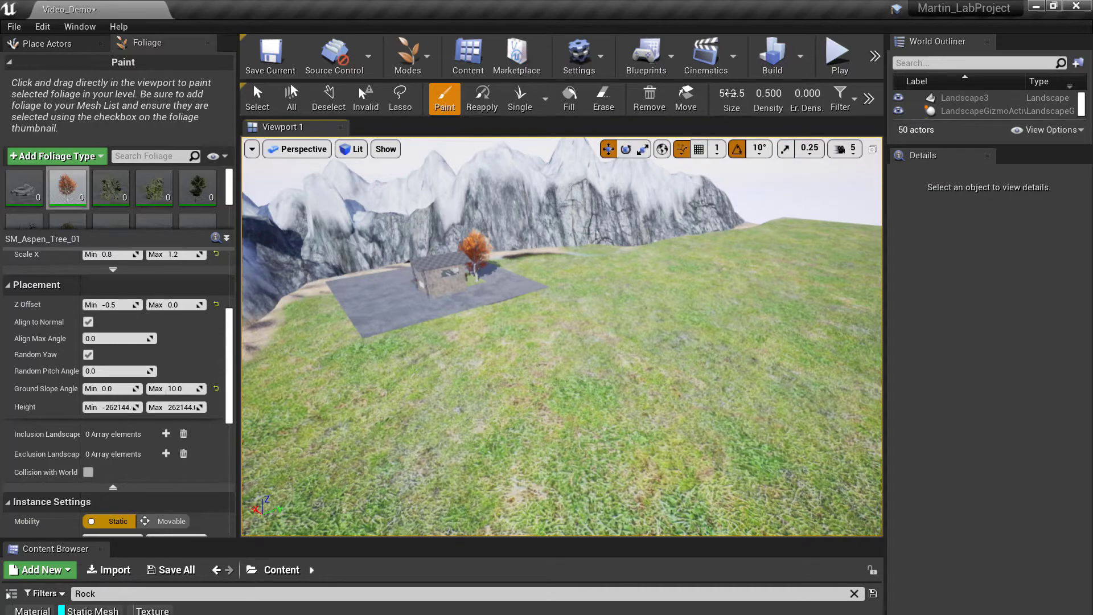
Step: Set the foliage brush size to 4755 and paint aspen trees over the grass beside the stone building's paved area
drag(730, 92, 751, 93)
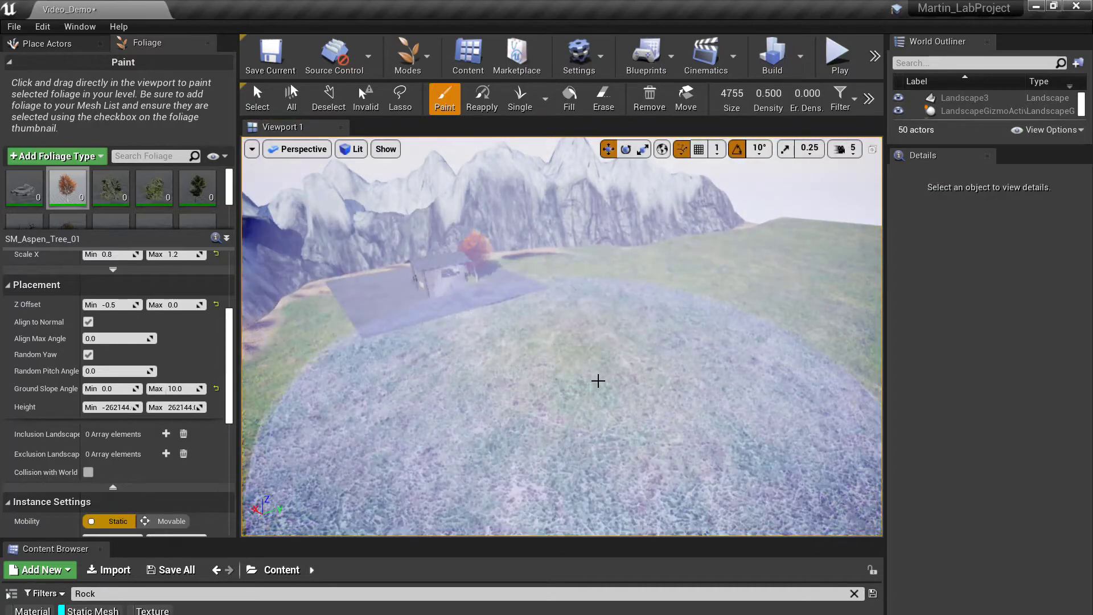
mouse_move(640, 345)
right_down()
mouse_move(539, 375)
mouse_move(603, 371)
right_up()
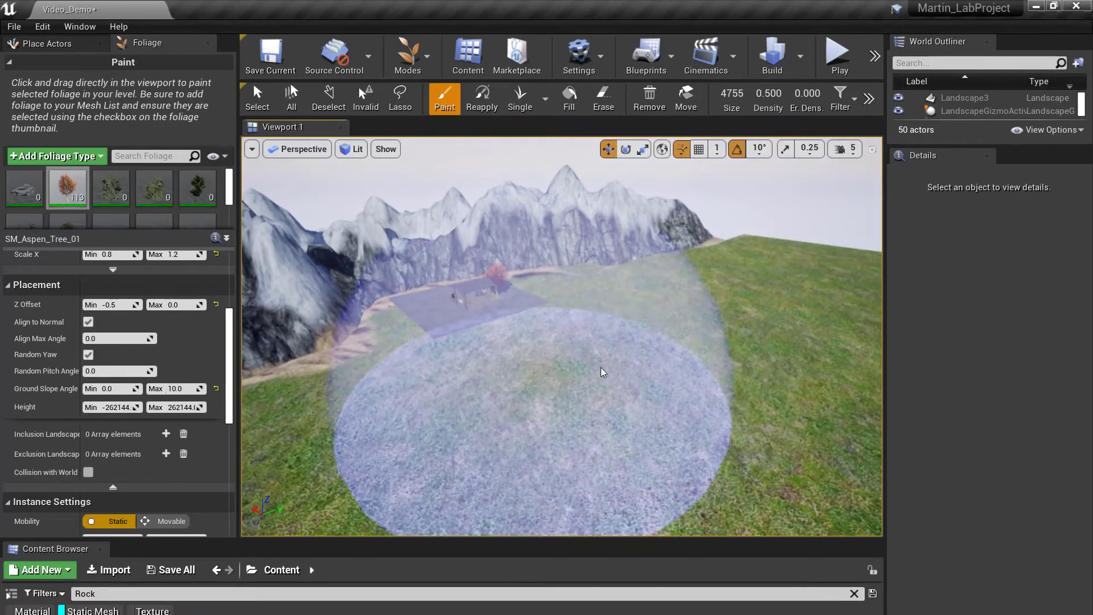
drag(601, 371, 689, 355)
right_drag(689, 352, 834, 353)
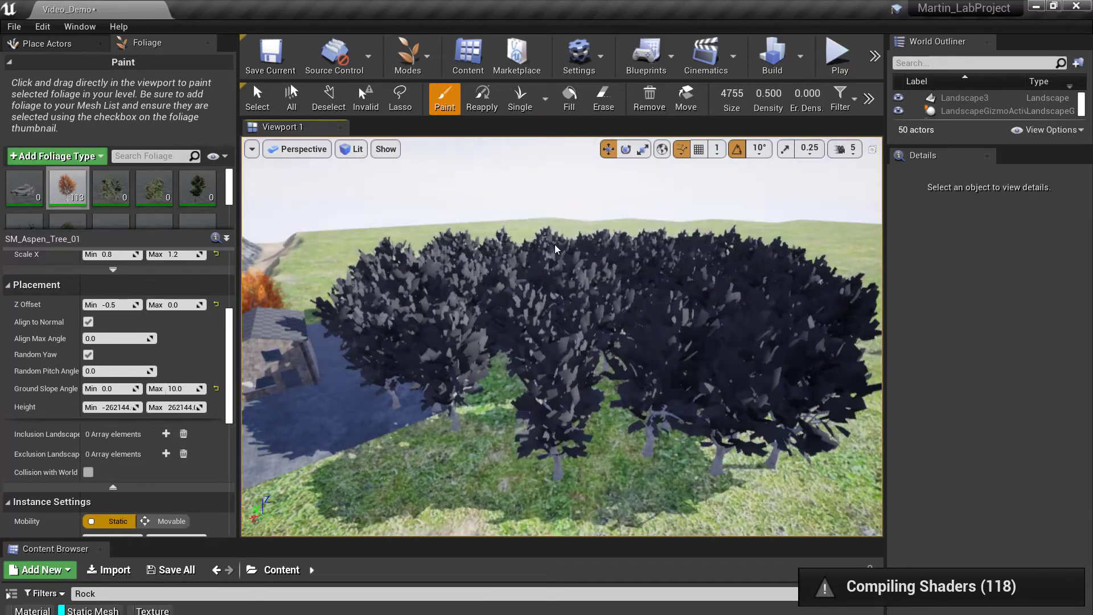
Step: Play the level, walk from the paved area through the painted aspen trees to inspect their spacing, and stop playing
key(alt+p)
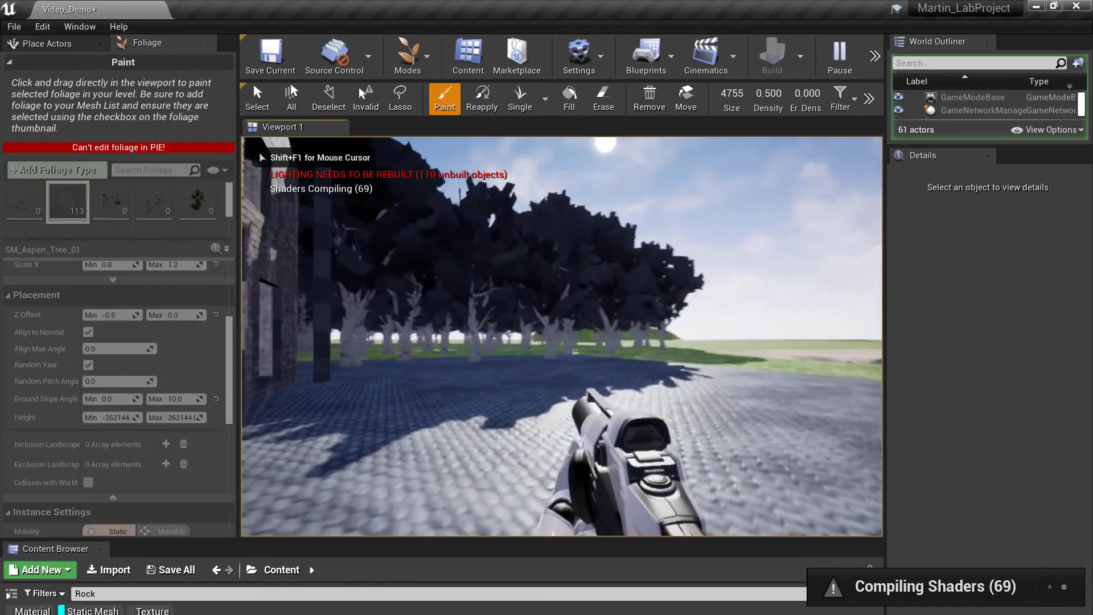
key(w)
key(w)
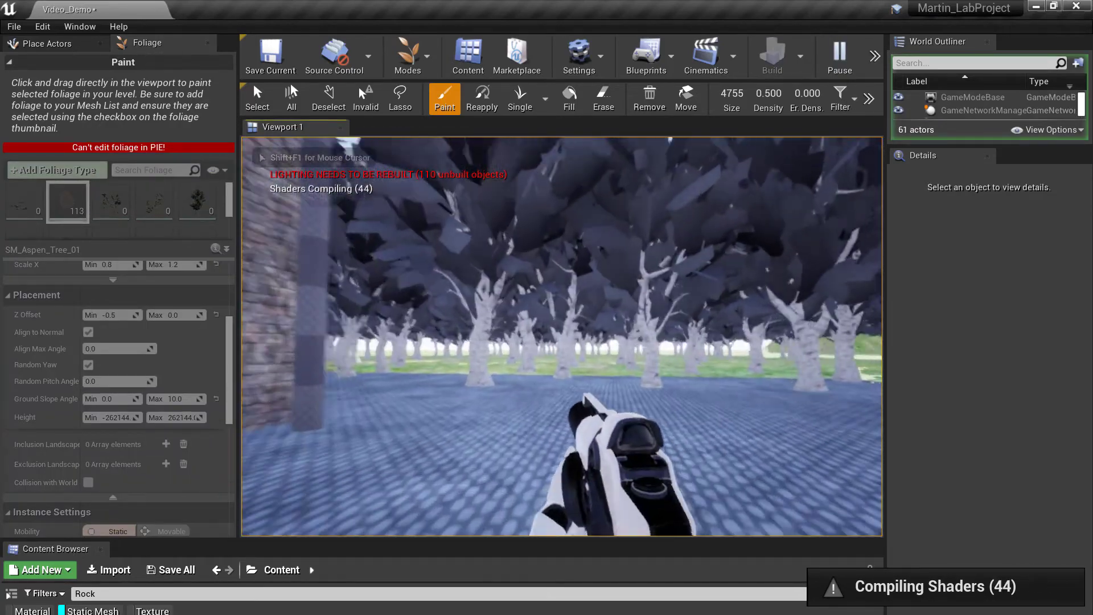
key(w)
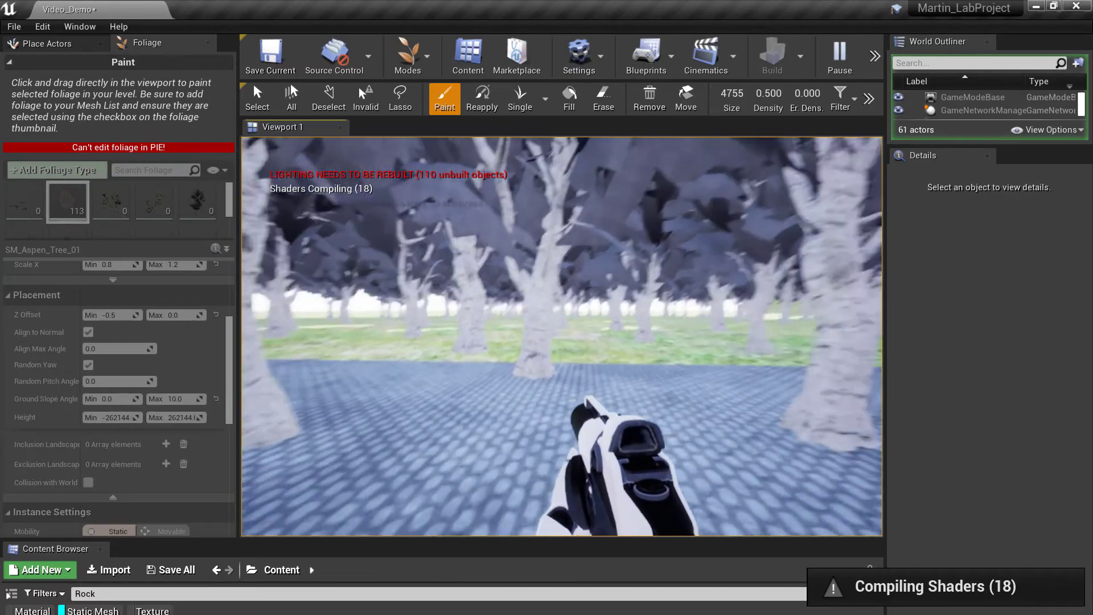
key(w)
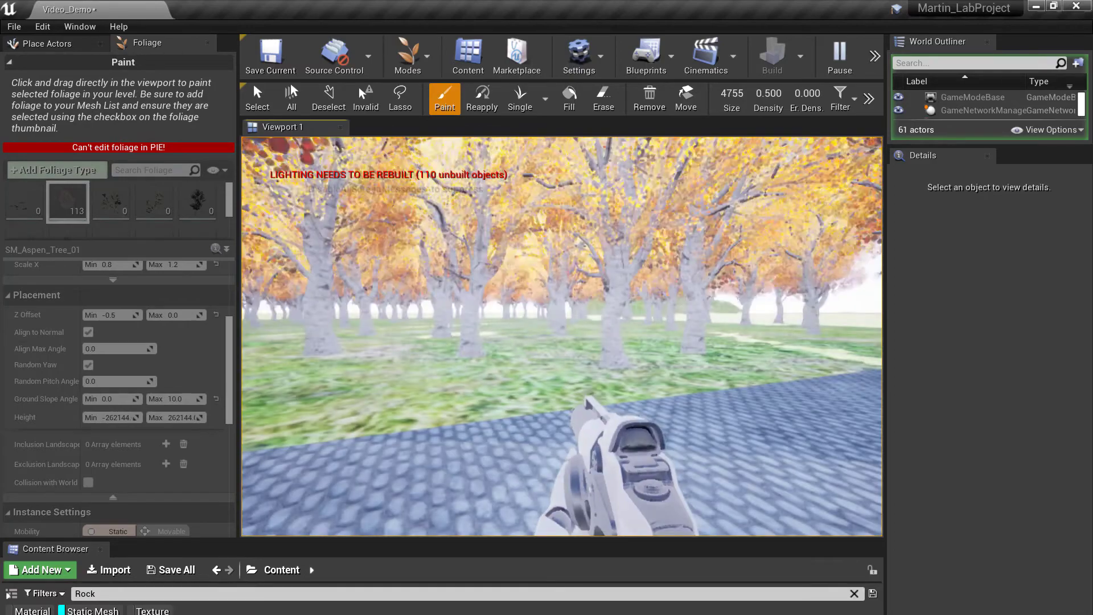
key(w)
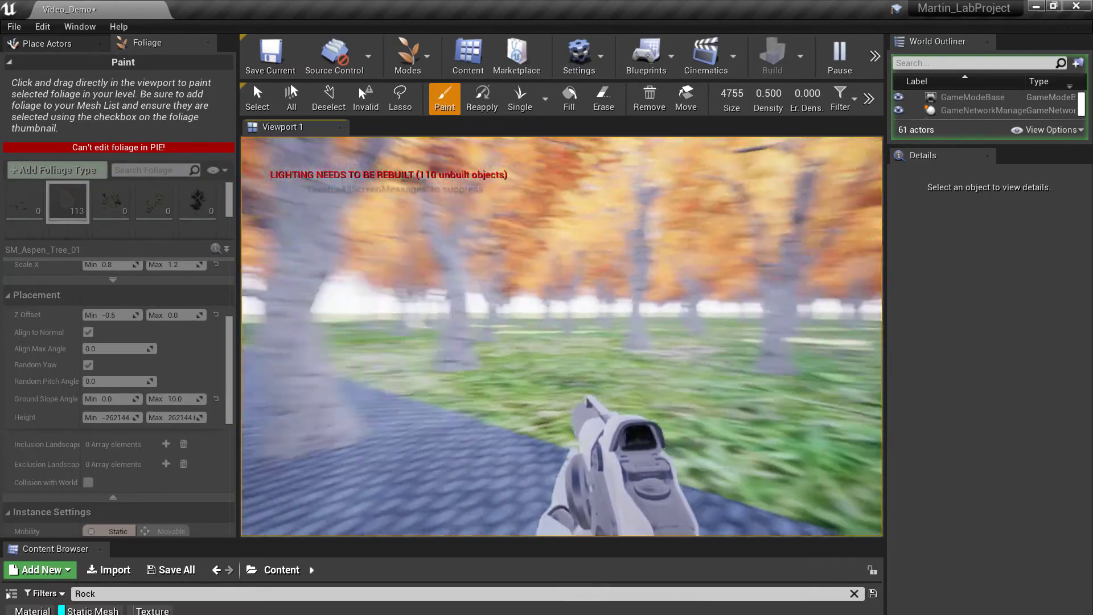
key(w)
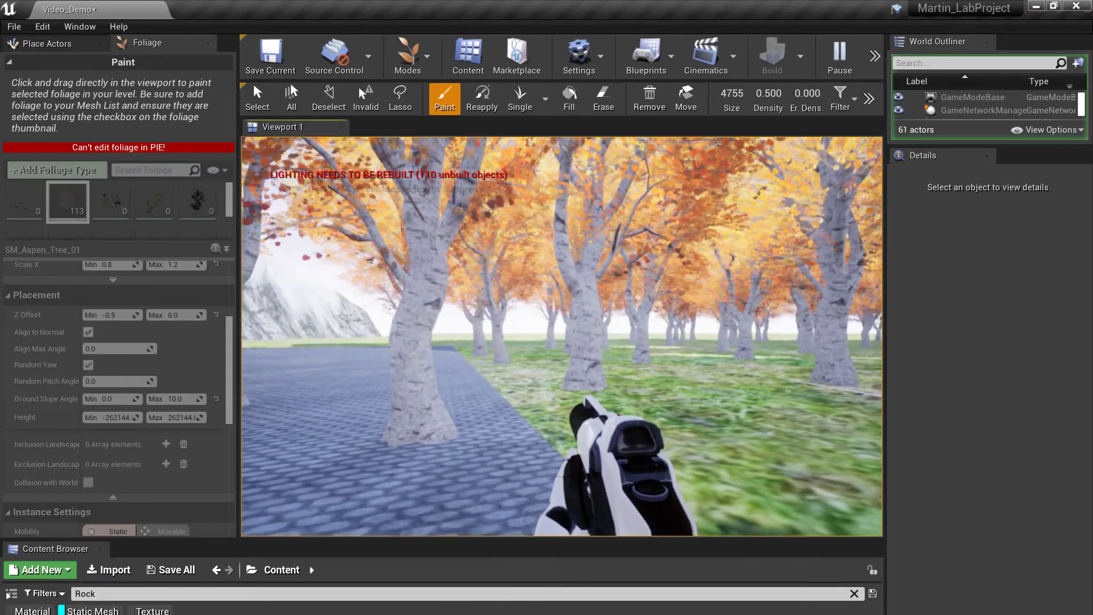
key(w)
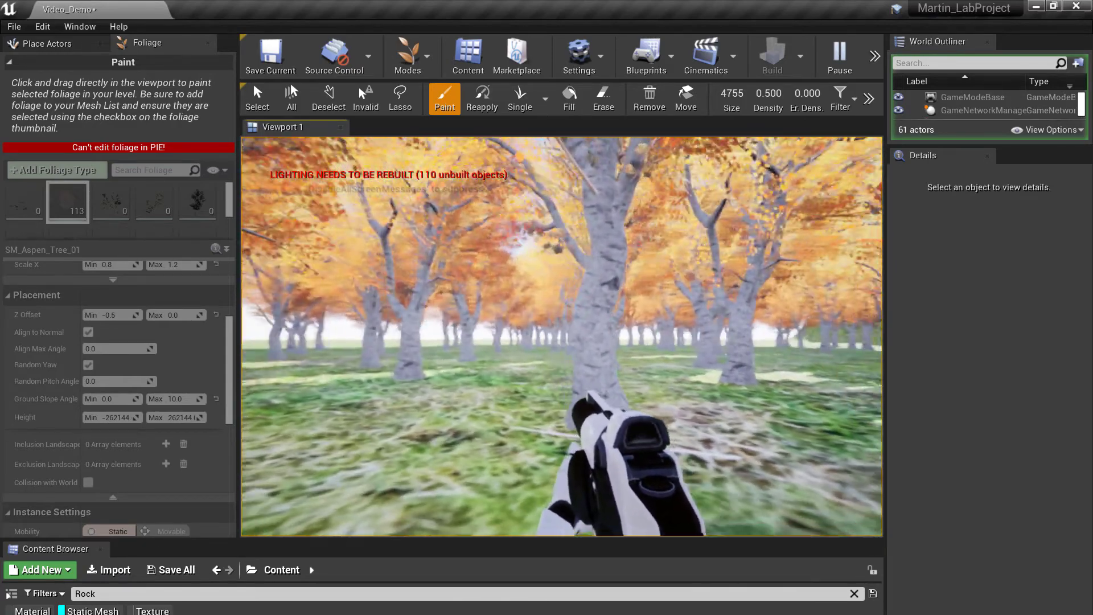
key(w)
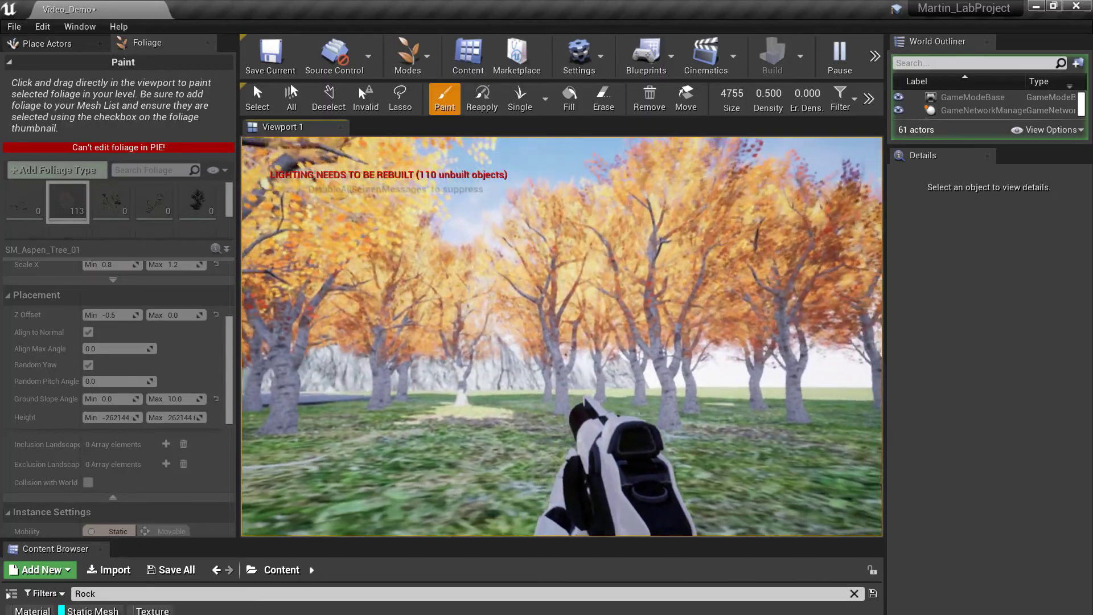
key(Escape)
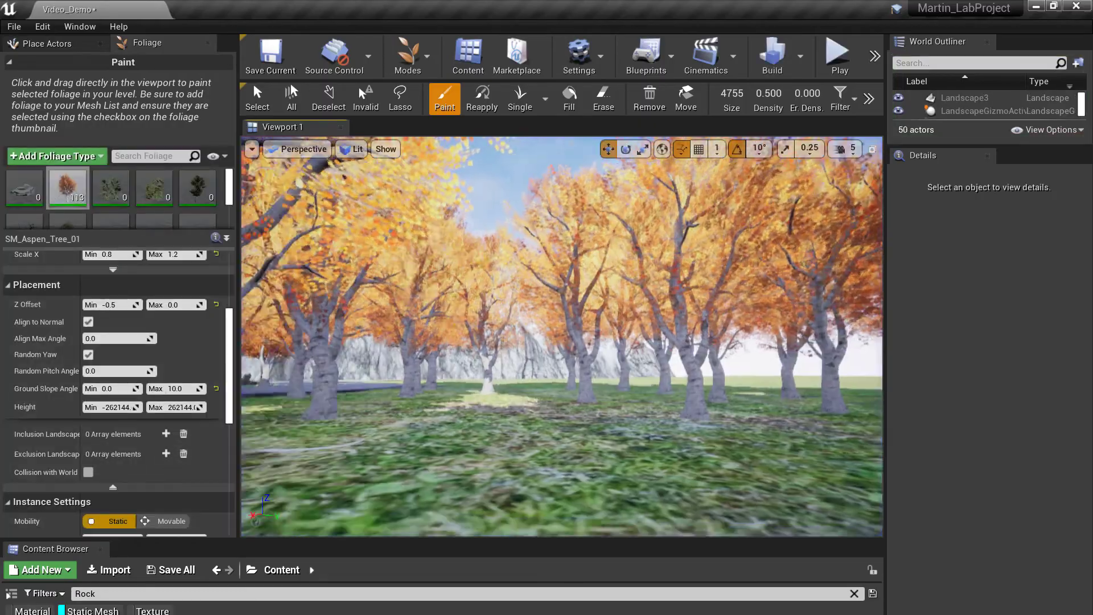
Step: Set the painting Density / 1Kuu of SM_Aspen_Tree_01 to 1
right_drag(561, 336, 574, 275)
key(s)
key(a)
key(s)
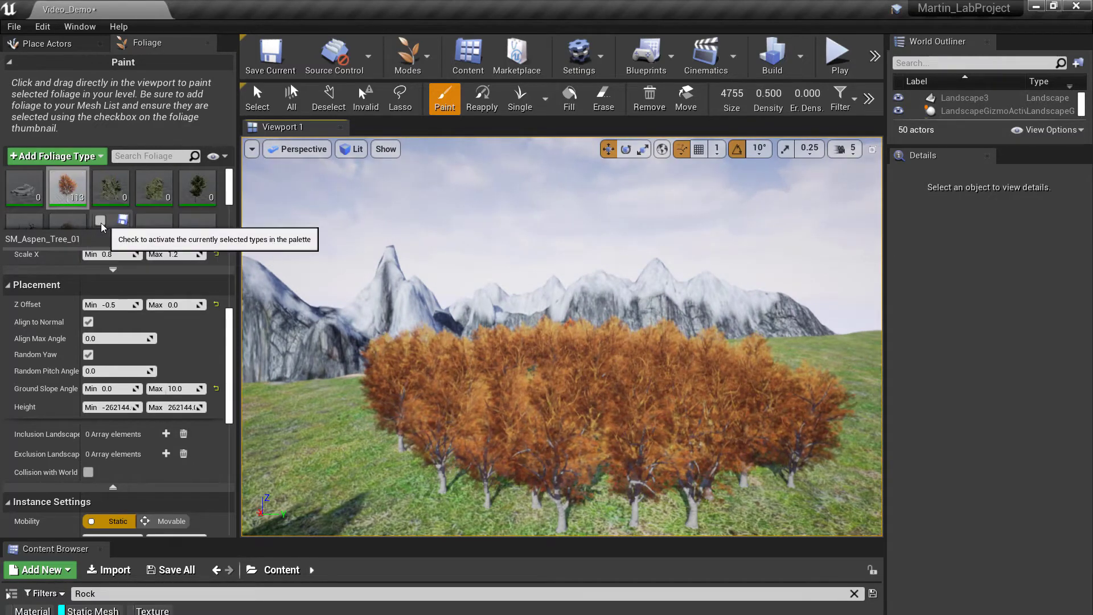
key(s)
right_drag(546, 480, 540, 480)
scroll(213, 338, up, 8)
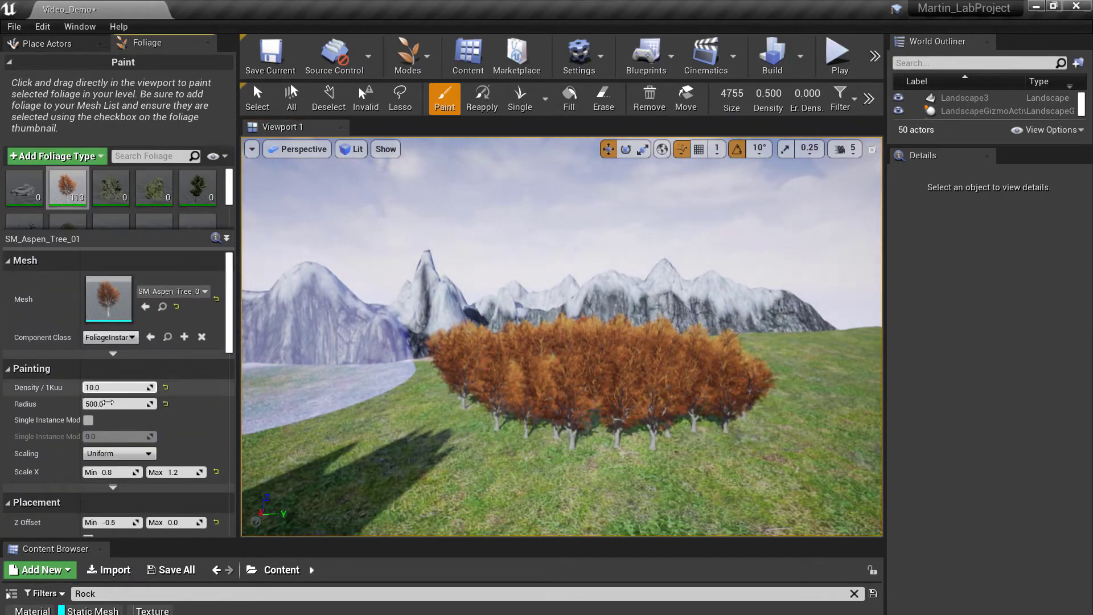
click(114, 387)
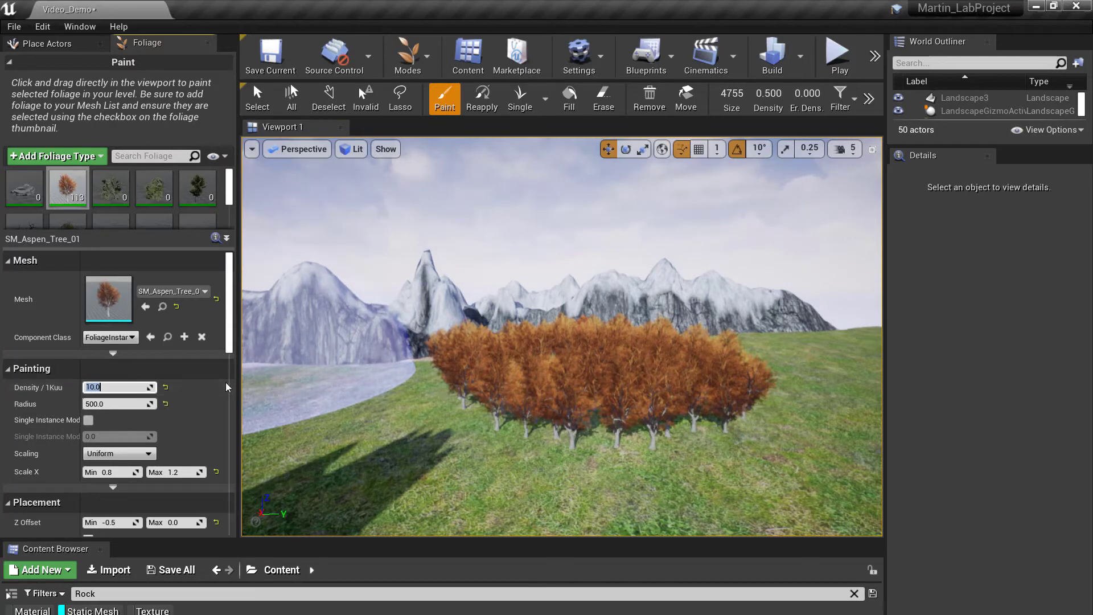
text(1)
key(Return)
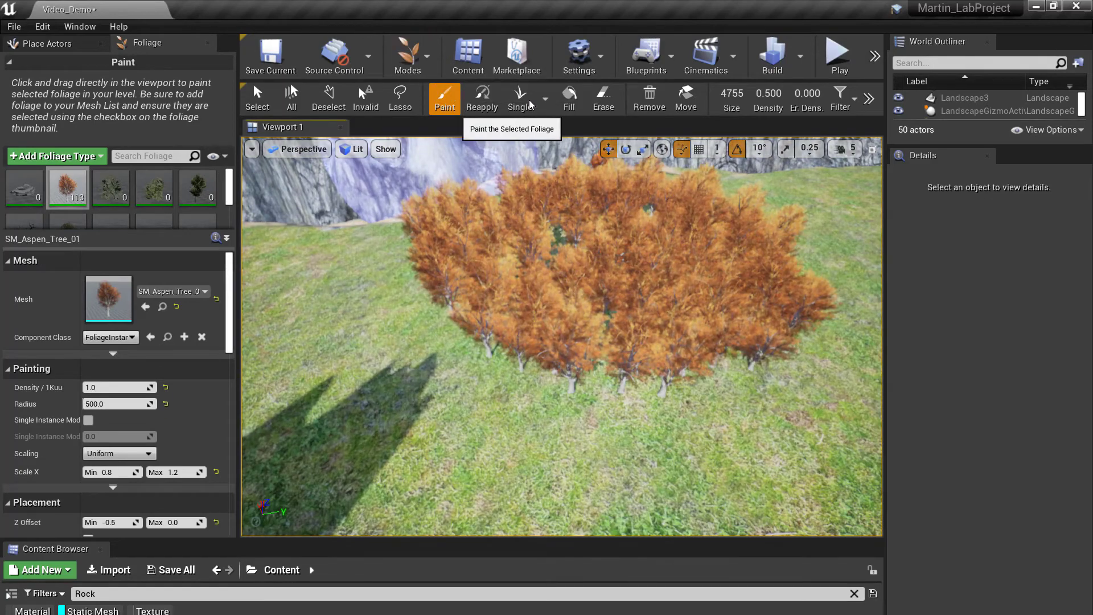
Step: Erase all the densely painted aspen trees from the landscape
click(610, 106)
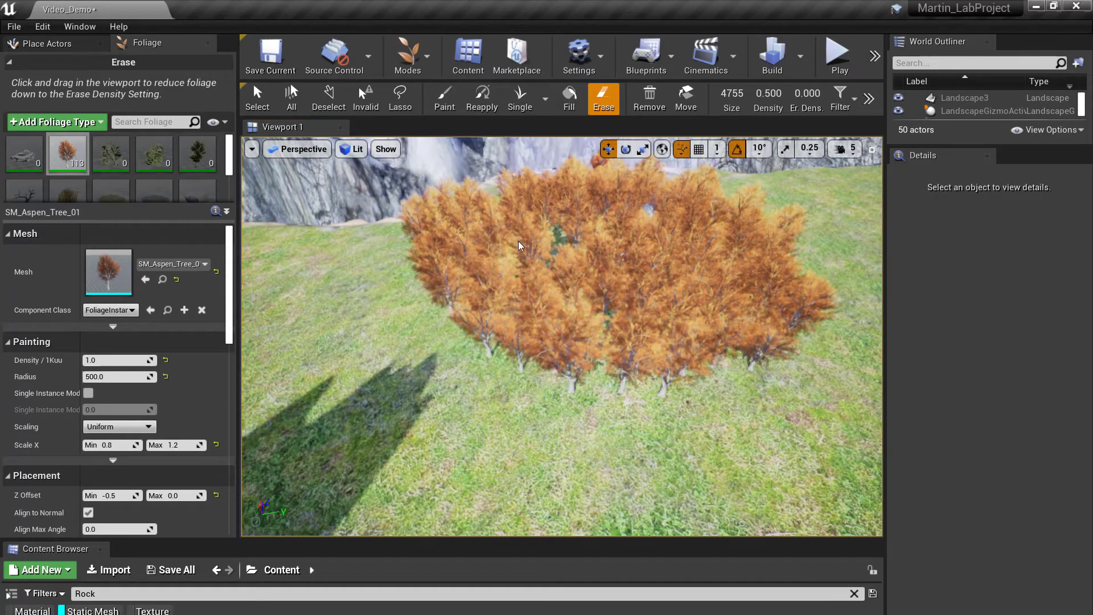
mouse_move(418, 277)
mouse_down()
mouse_move(598, 273)
mouse_move(708, 288)
mouse_move(706, 392)
mouse_move(498, 331)
mouse_up()
key(d)
right_drag(498, 331, 509, 331)
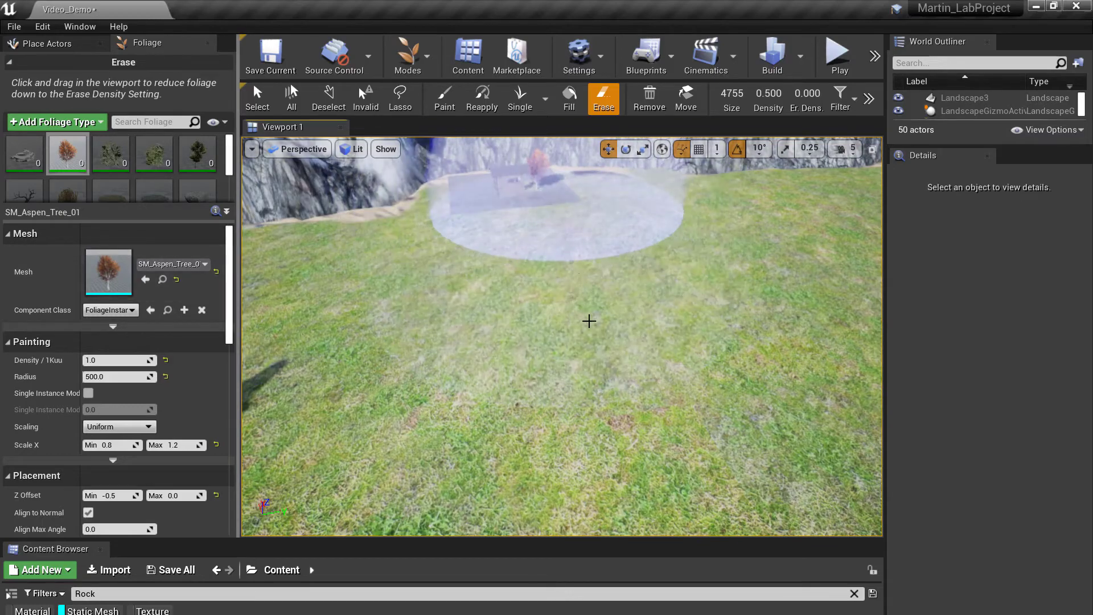
Step: Paint a sparser group of aspen trees onto the empty grass near the paved area
scroll(586, 326, down, 8)
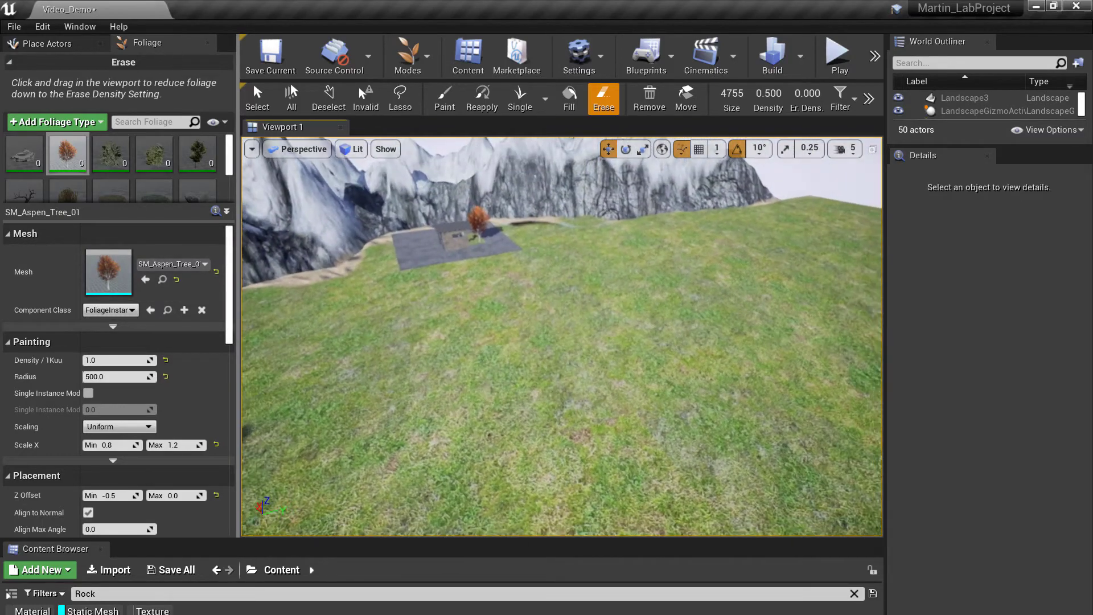
scroll(581, 312, up, 5)
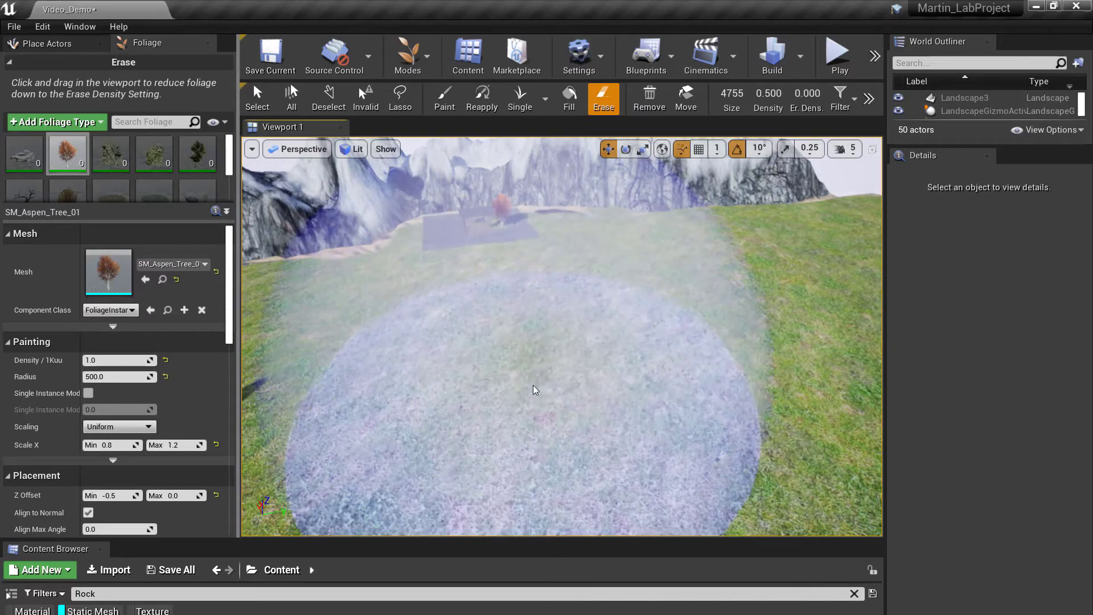
mouse_move(527, 388)
right_down()
mouse_move(514, 401)
mouse_move(510, 387)
mouse_move(487, 399)
right_up()
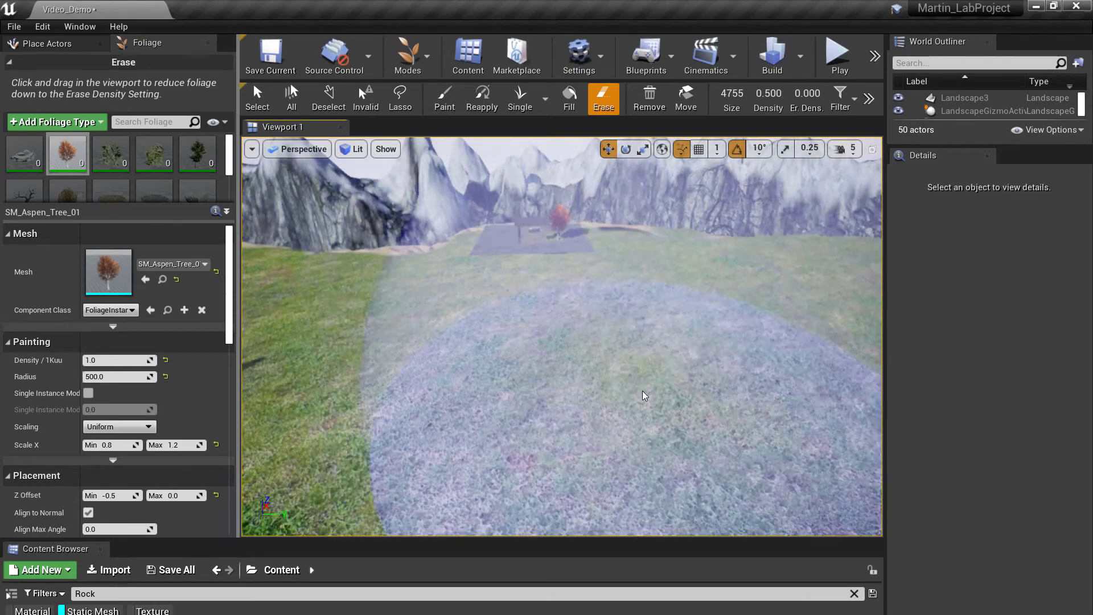
right_drag(592, 355, 604, 347)
click(440, 106)
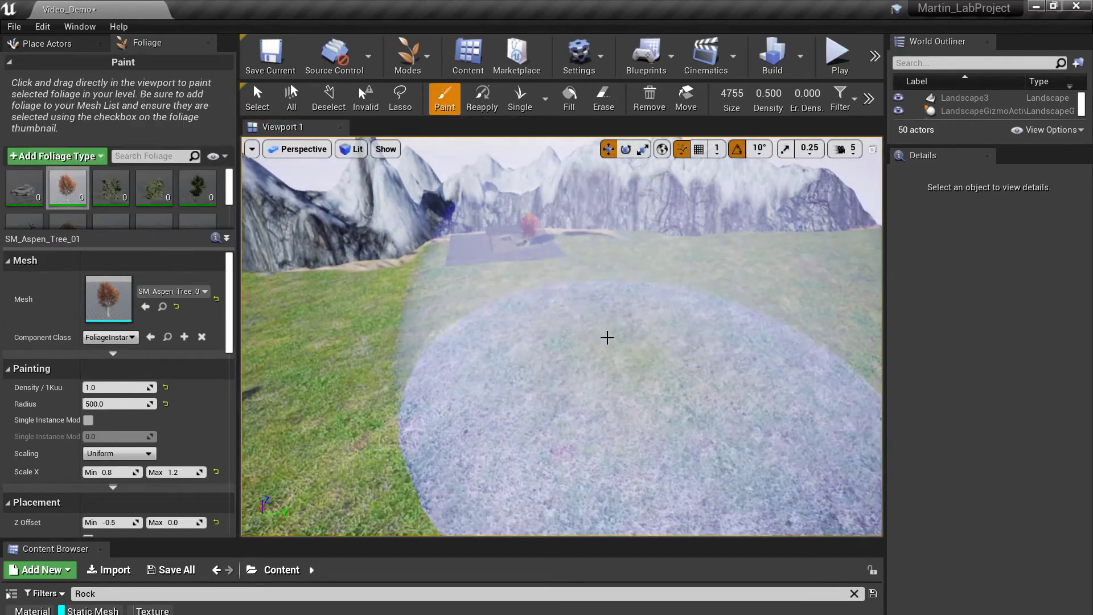
click(595, 325)
mouse_move(595, 325)
right_down()
mouse_move(595, 316)
mouse_move(849, 295)
mouse_move(839, 287)
mouse_move(554, 340)
right_up()
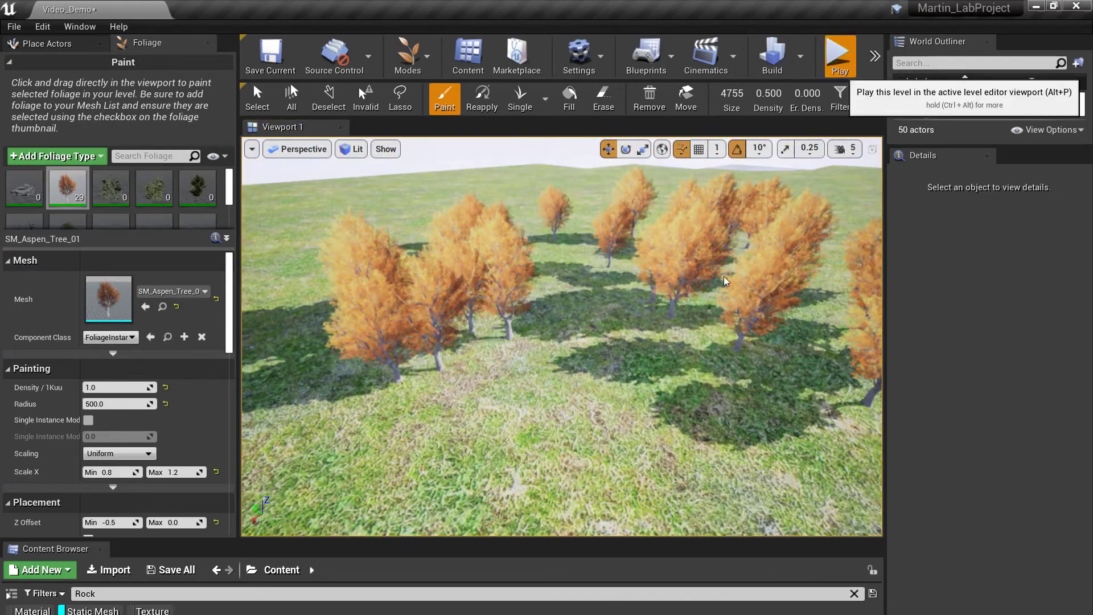
Step: Play the level, walk from the paved area to the sparser aspen trees to inspect their spacing, and stop playing
click(837, 53)
click(548, 321)
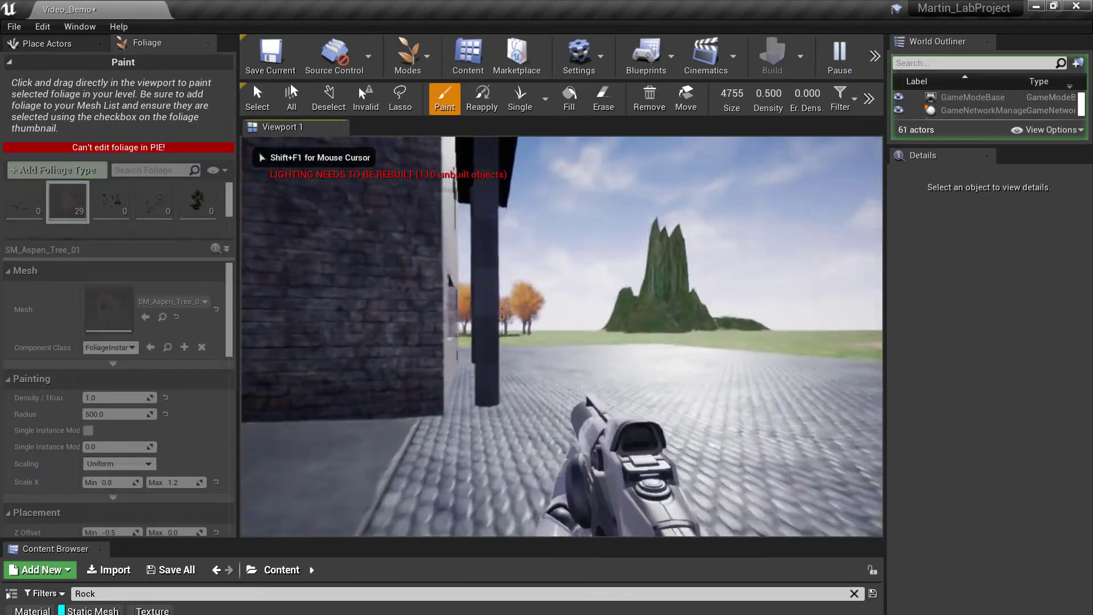
key(w)
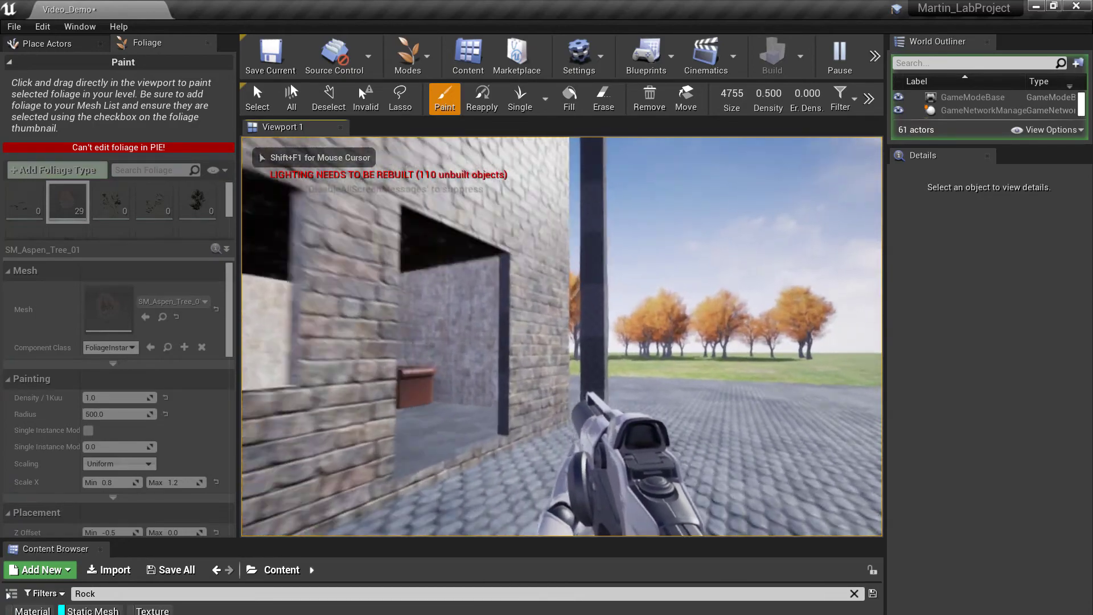
key(w)
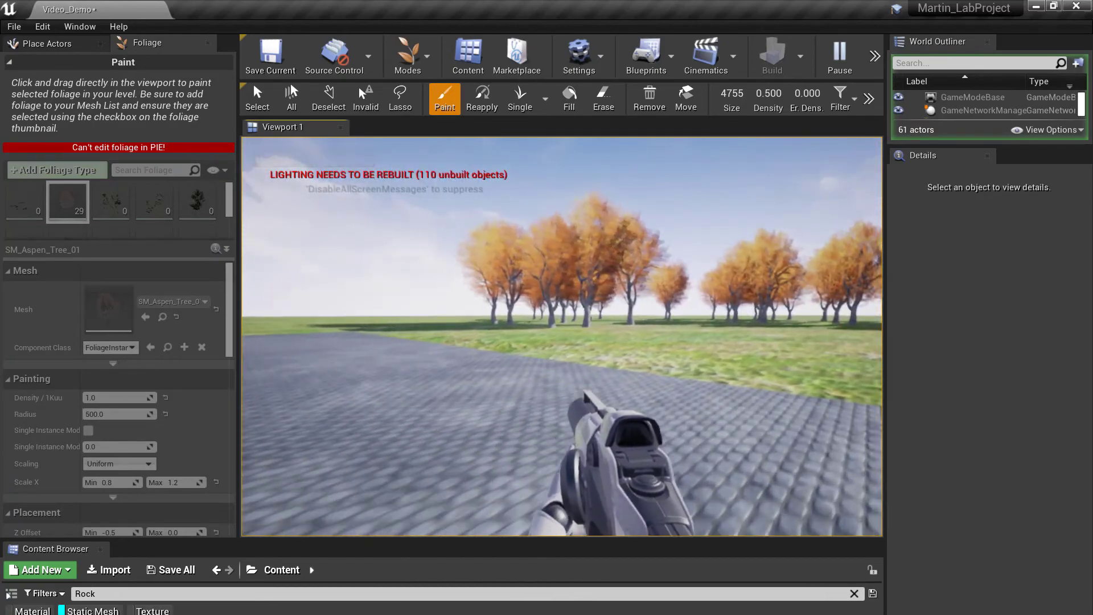
key(w)
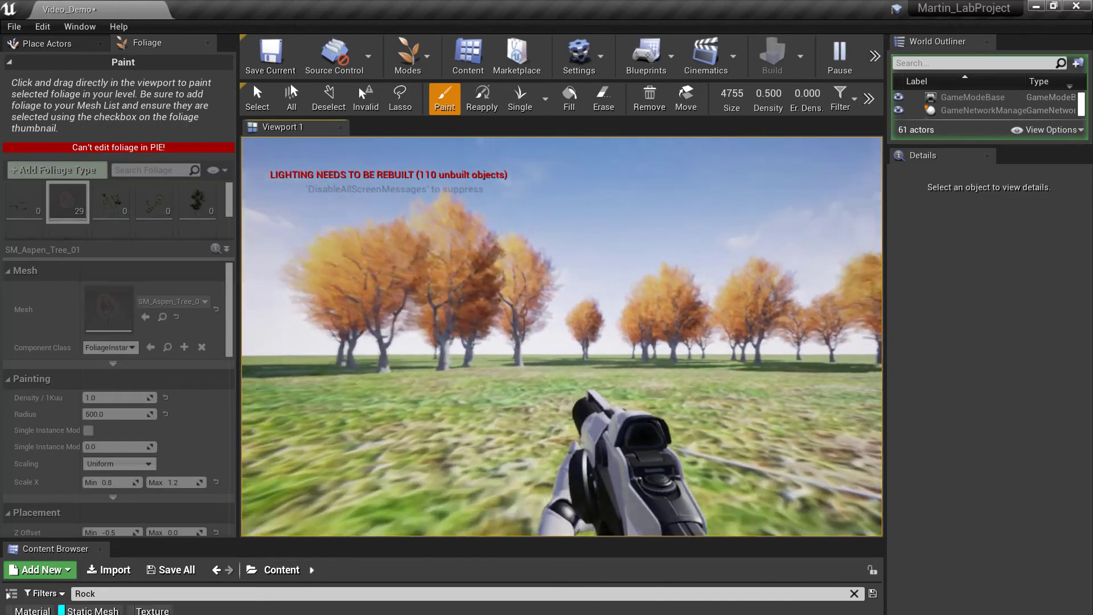
key(w)
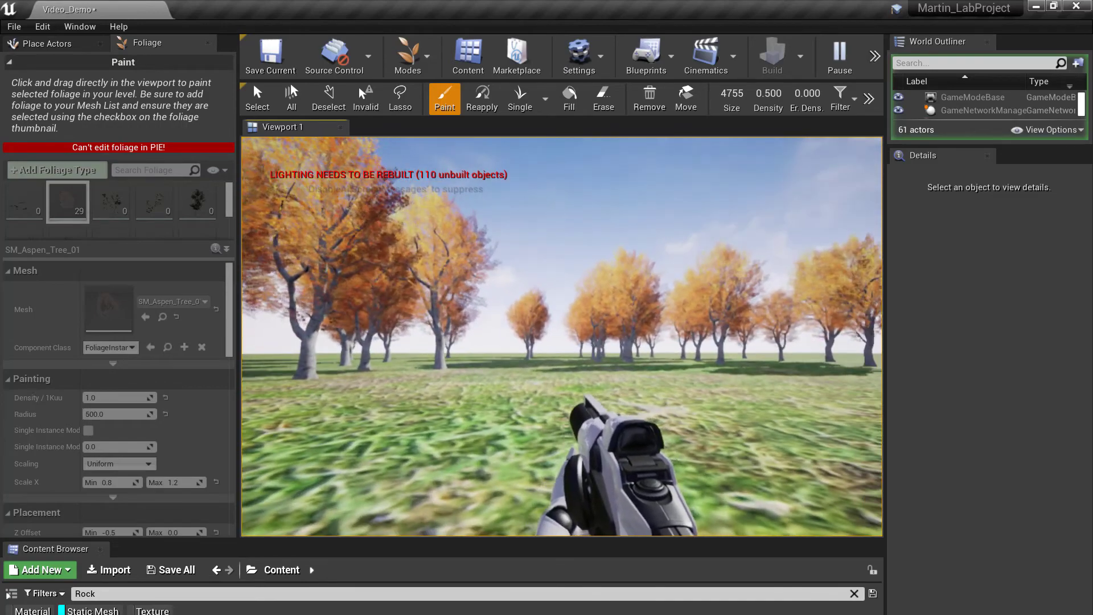
key(Escape)
Step: Enlarge the foliage type list and set SM_Bush_1's painting Density / 1Kuu to 10 and Radius to 300
key(s)
right_drag(346, 325, 285, 336)
key(w)
key(s)
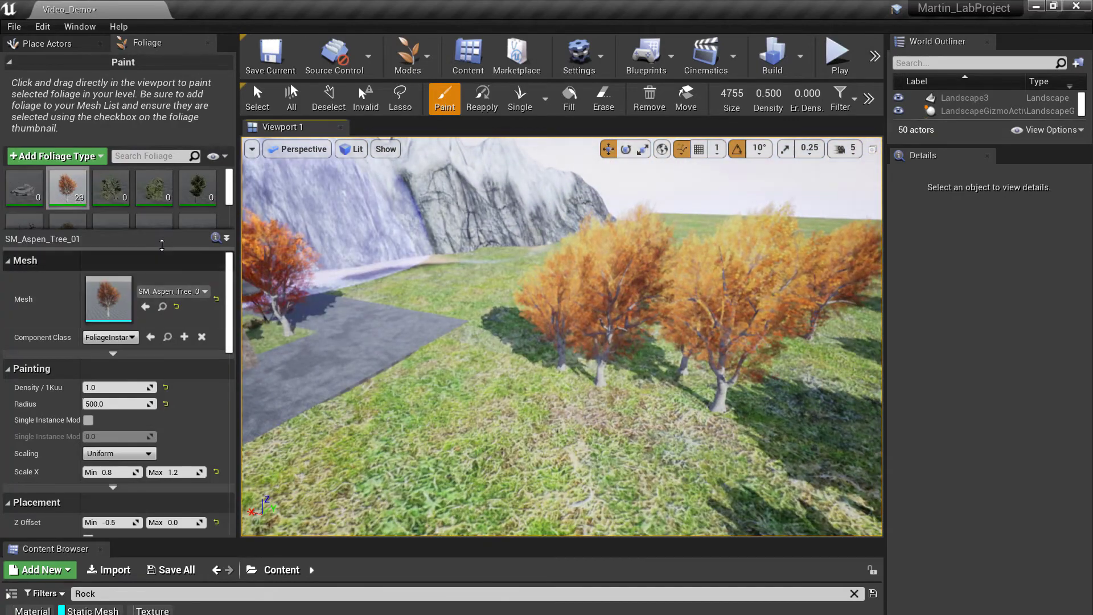
drag(163, 249, 163, 324)
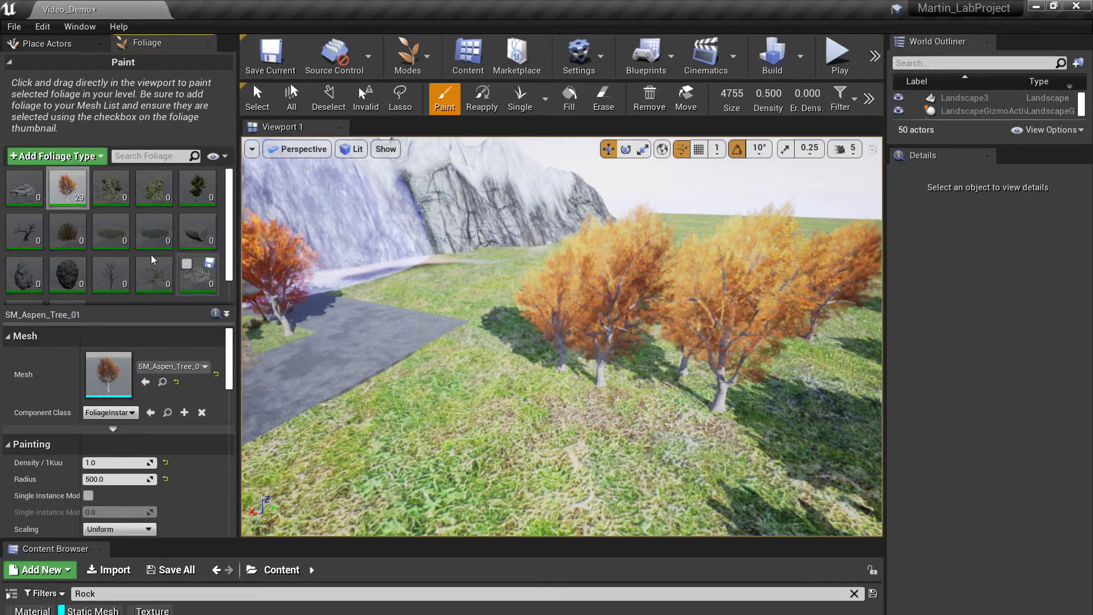
click(114, 194)
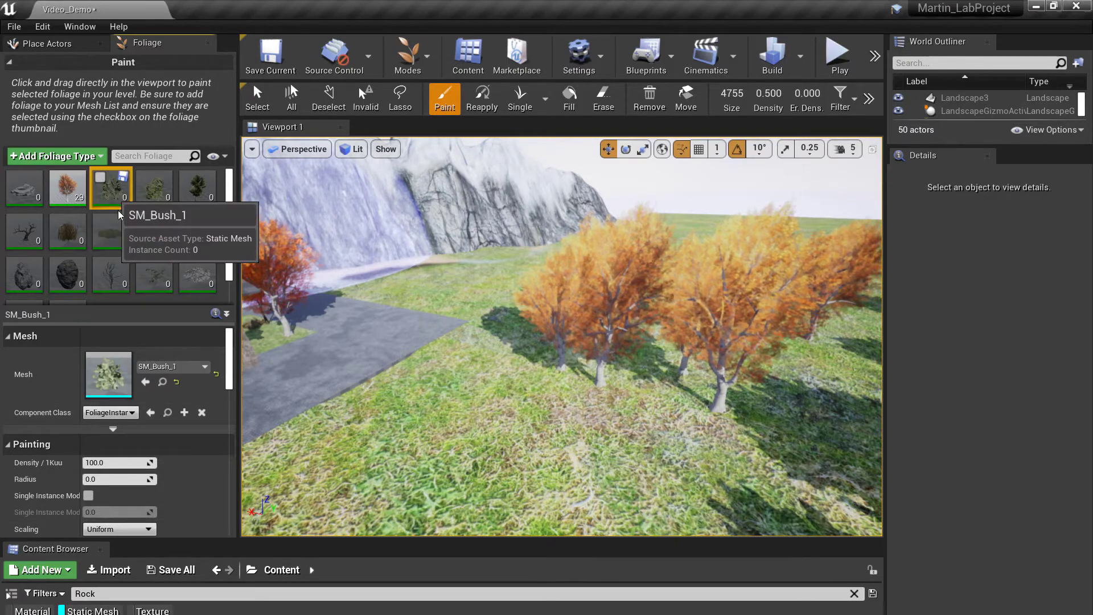
click(106, 465)
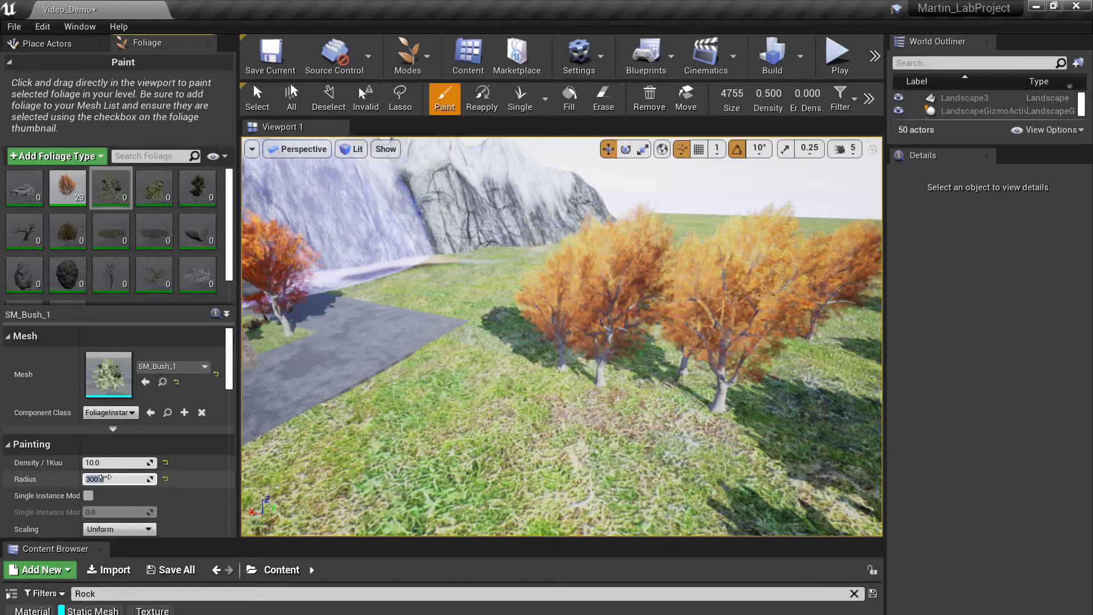
Step: Set the minimum Scale X of SM_Bush_1 to 0.8
scroll(150, 487, down, 1)
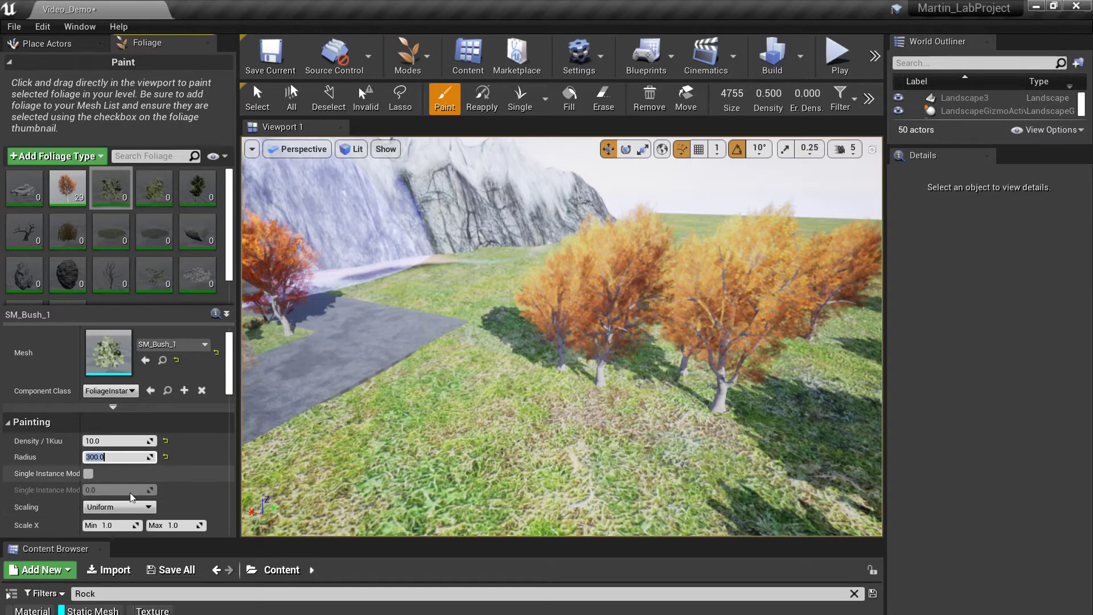
scroll(90, 489, down, 1)
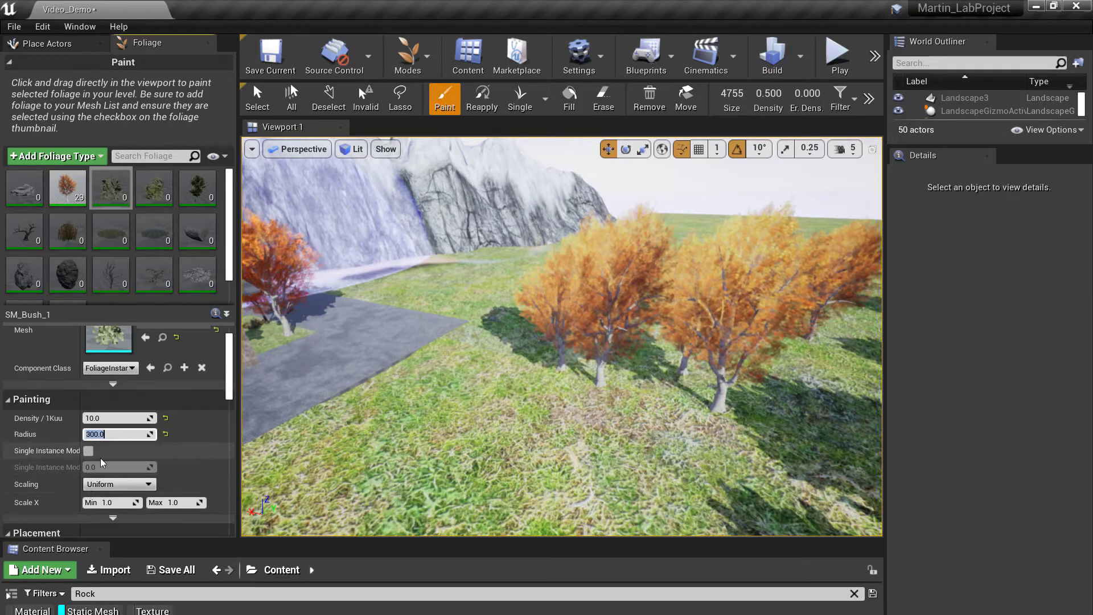
scroll(110, 476, down, 2)
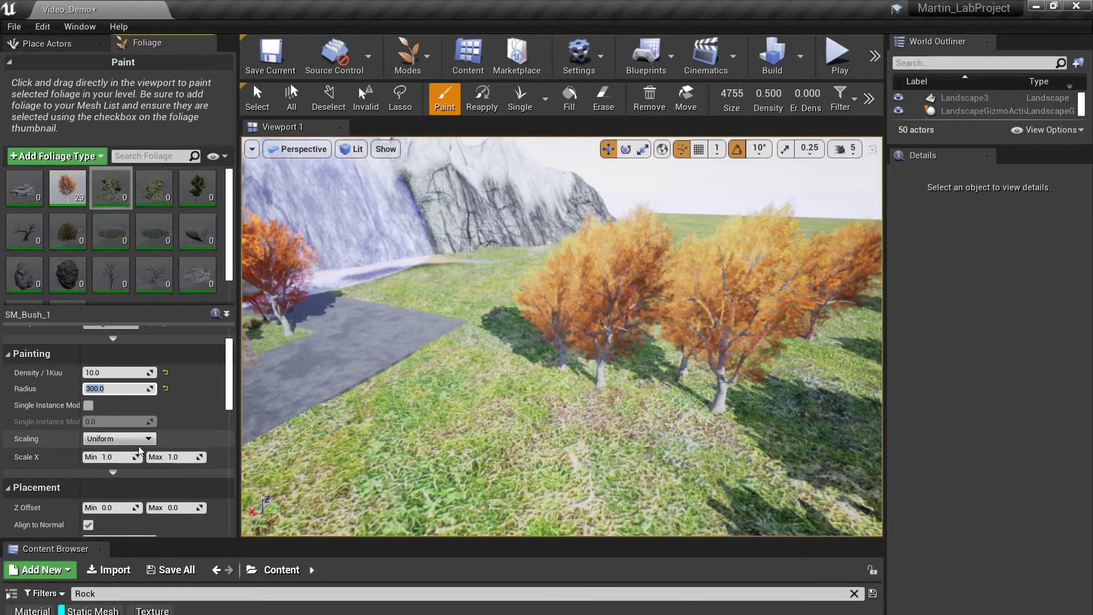
click(120, 457)
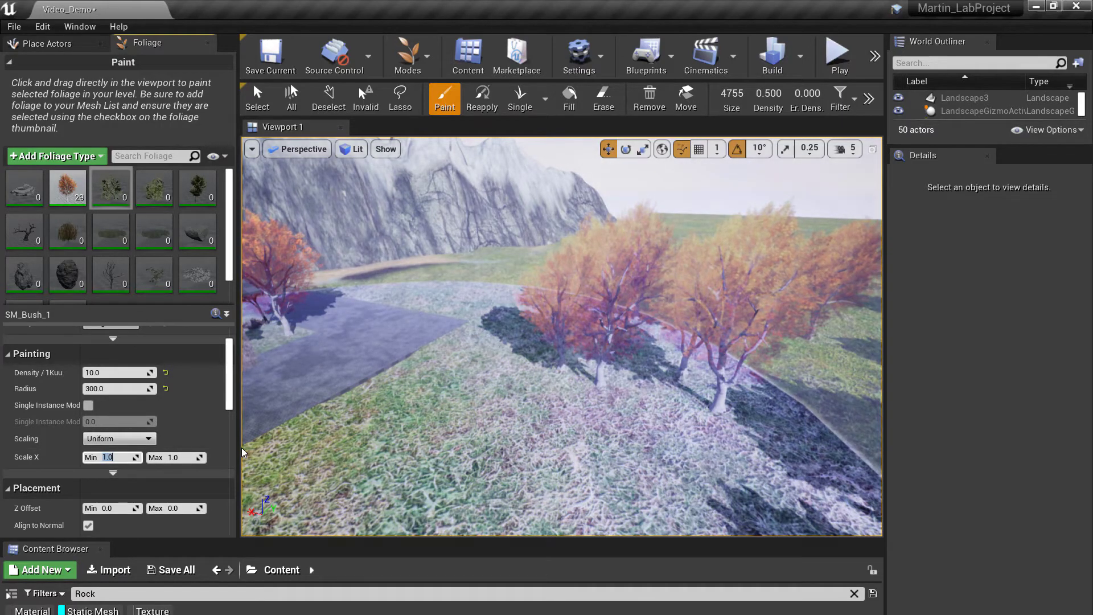
text(.8)
key(Return)
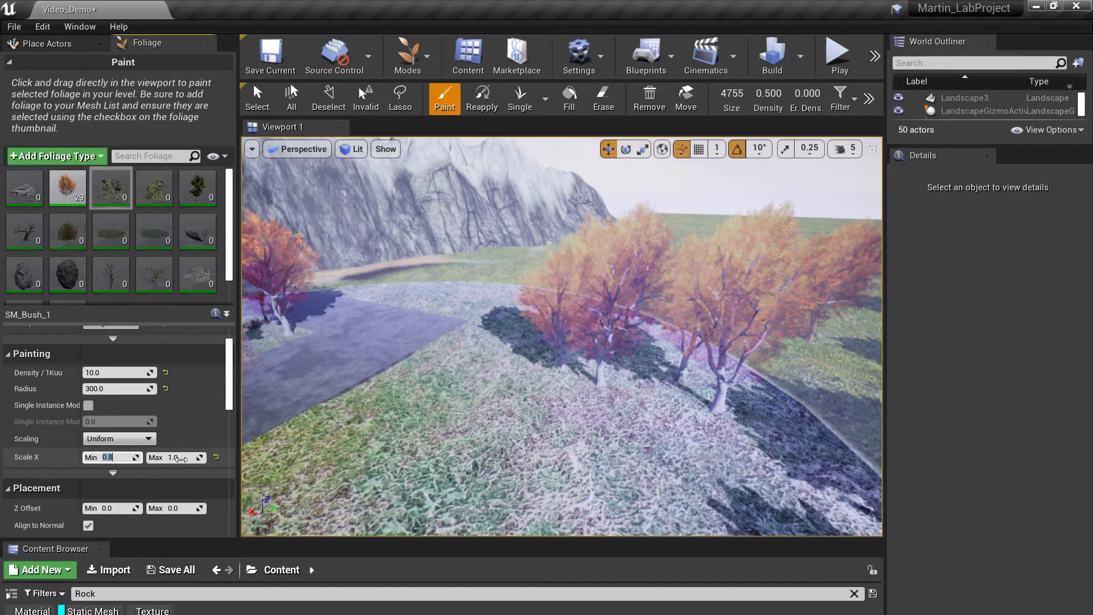
Step: Set the maximum Ground Slope Angle of SM_Bush_1 to 30
scroll(163, 471, down, 3)
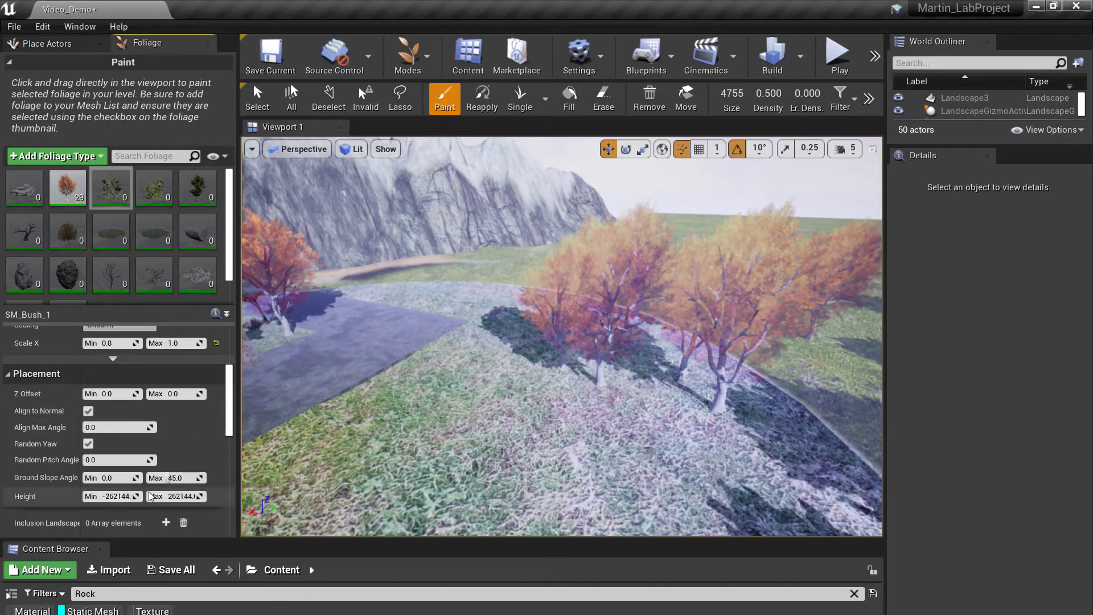
scroll(137, 461, down, 1)
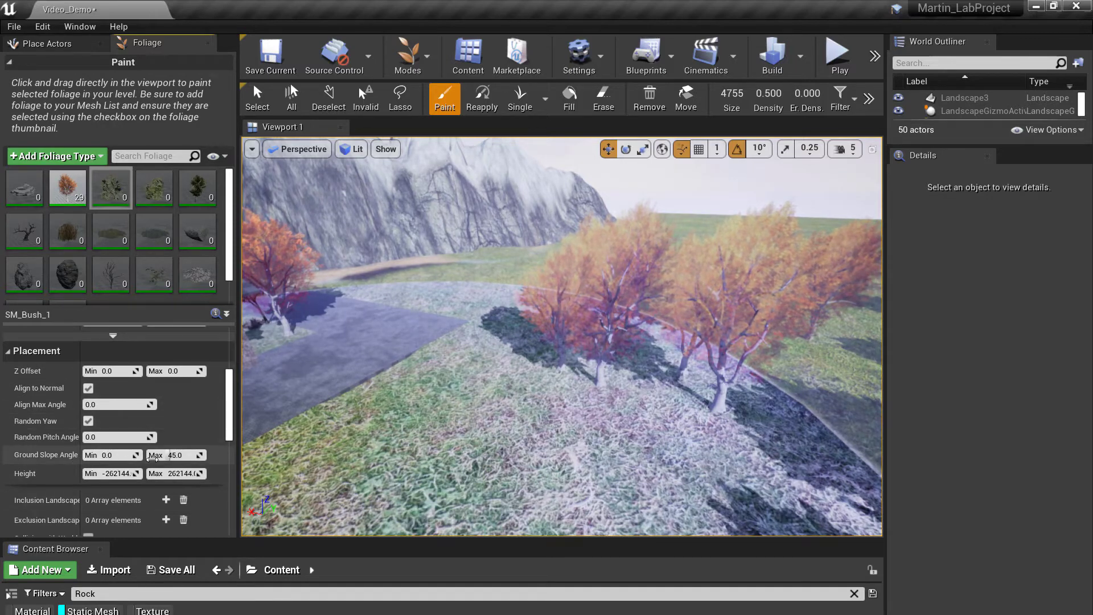
click(183, 454)
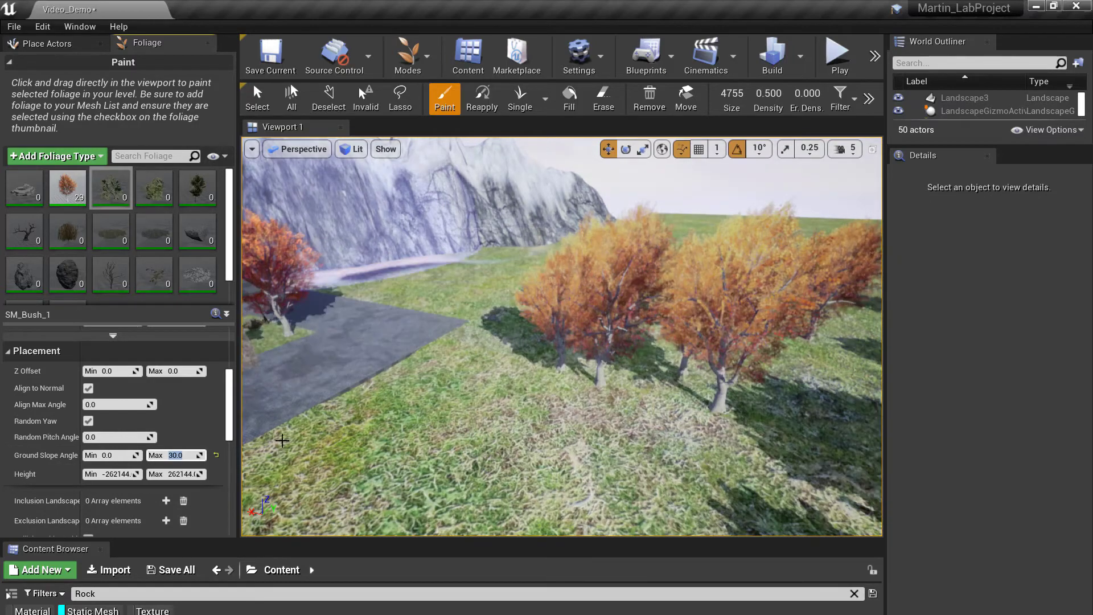
Step: Review the remaining placement and instance settings of SM_Bush_1, including height, landscape layers, mobility and cull distance
scroll(158, 422, down, 3)
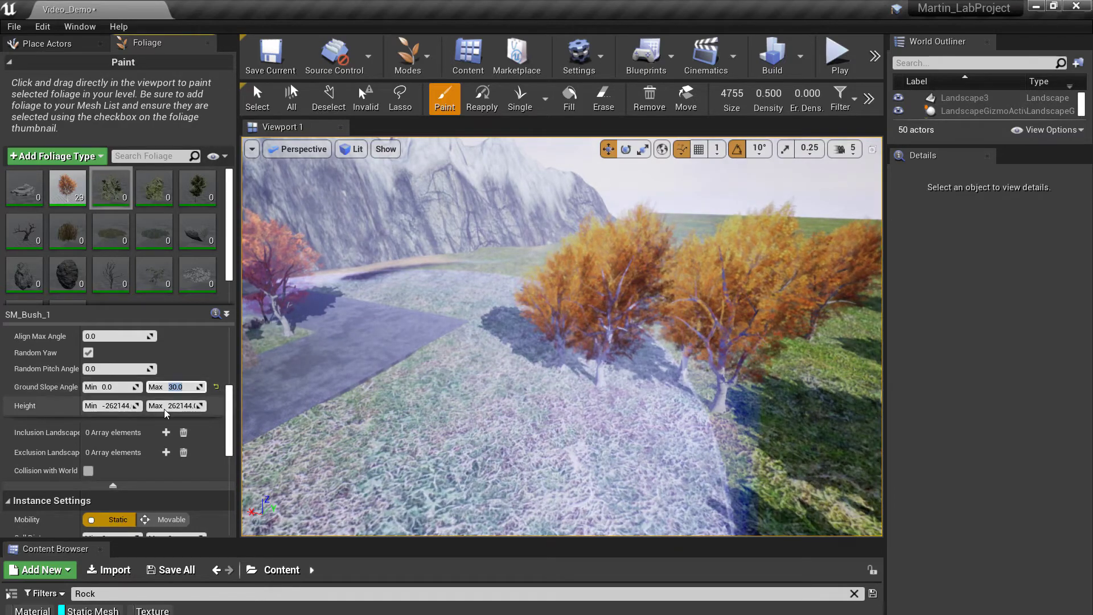
scroll(164, 409, down, 2)
scroll(164, 408, up, 1)
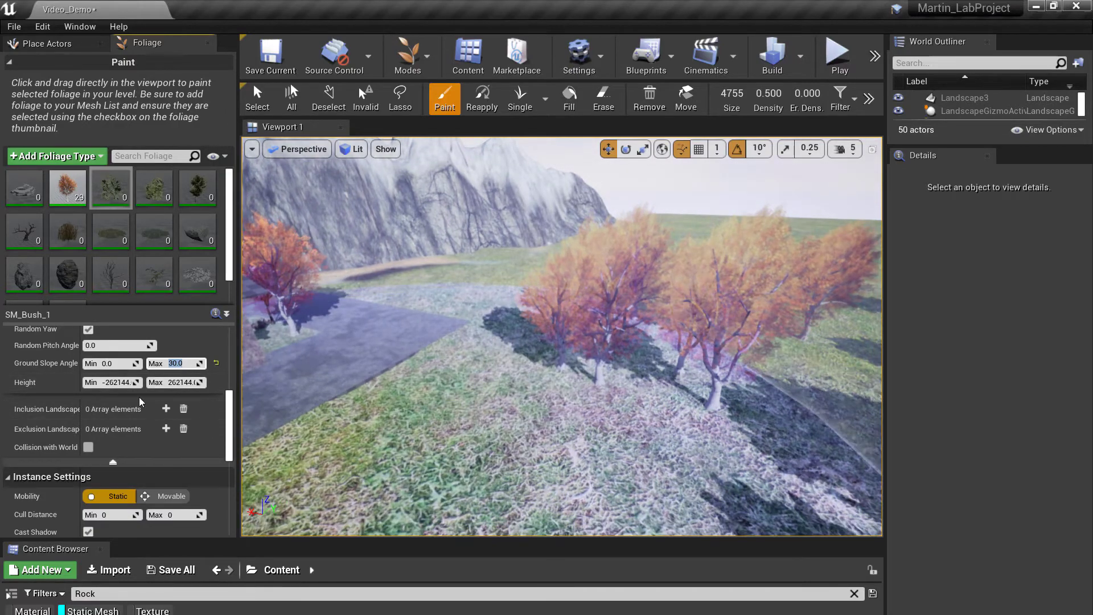
scroll(148, 466, down, 1)
scroll(148, 463, down, 1)
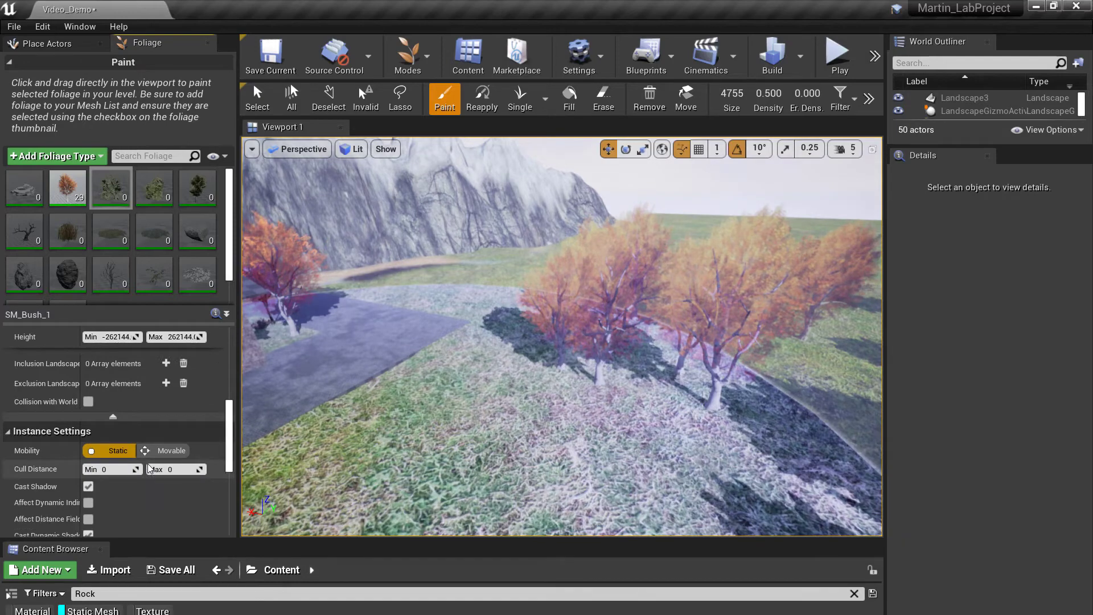
scroll(148, 464, down, 1)
scroll(148, 464, up, 8)
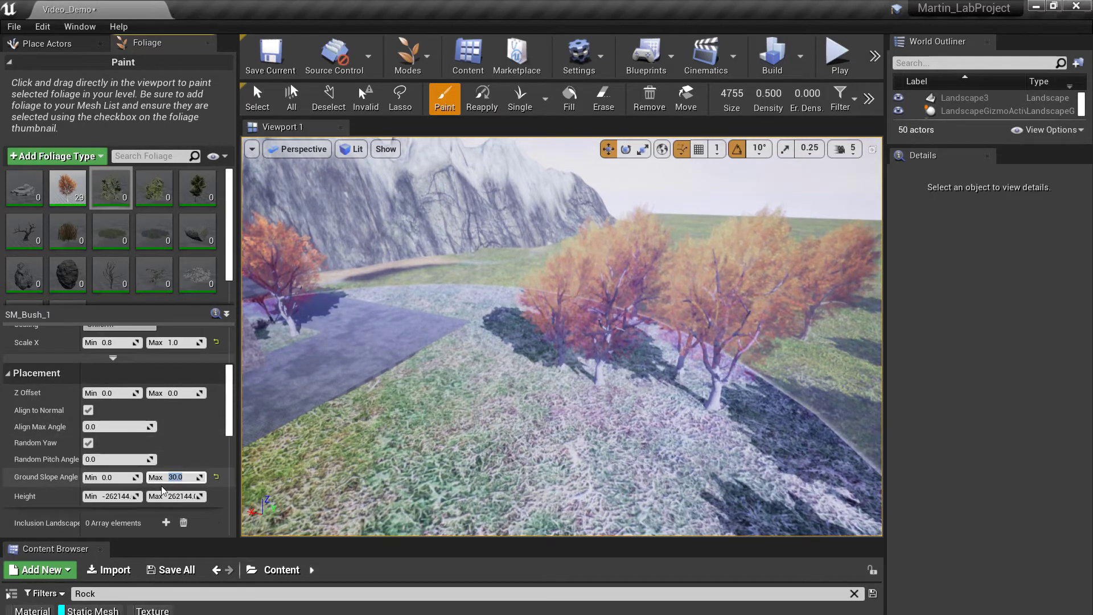
scroll(162, 487, up, 6)
scroll(162, 486, up, 4)
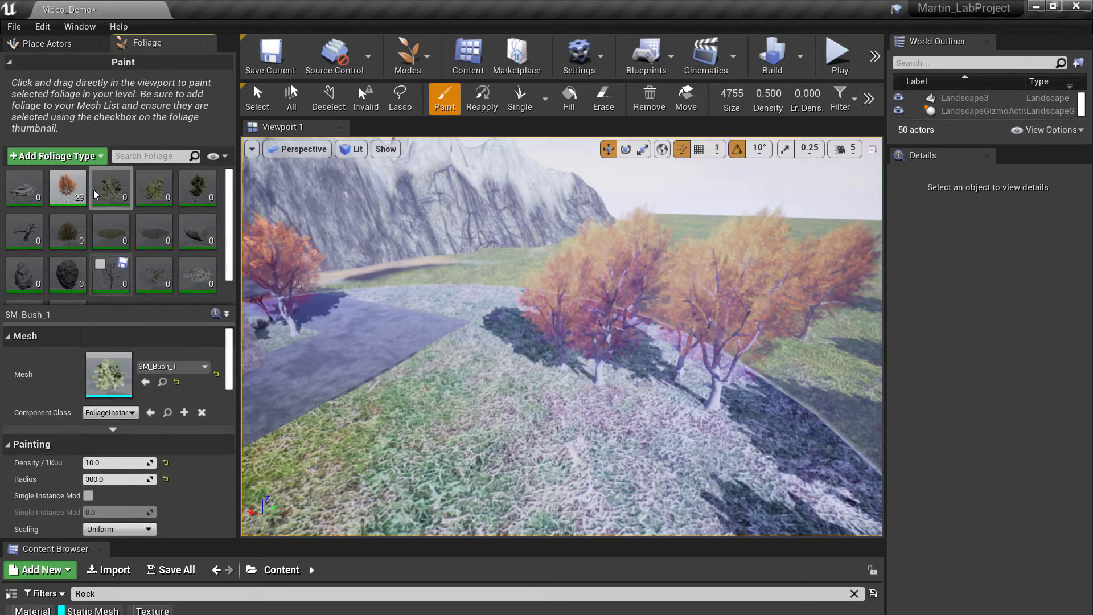
Step: Select the SM_Grass_Flowers foliage type and set its Density / 1Kuu to 20 and Radius to 100
scroll(135, 244, down, 1)
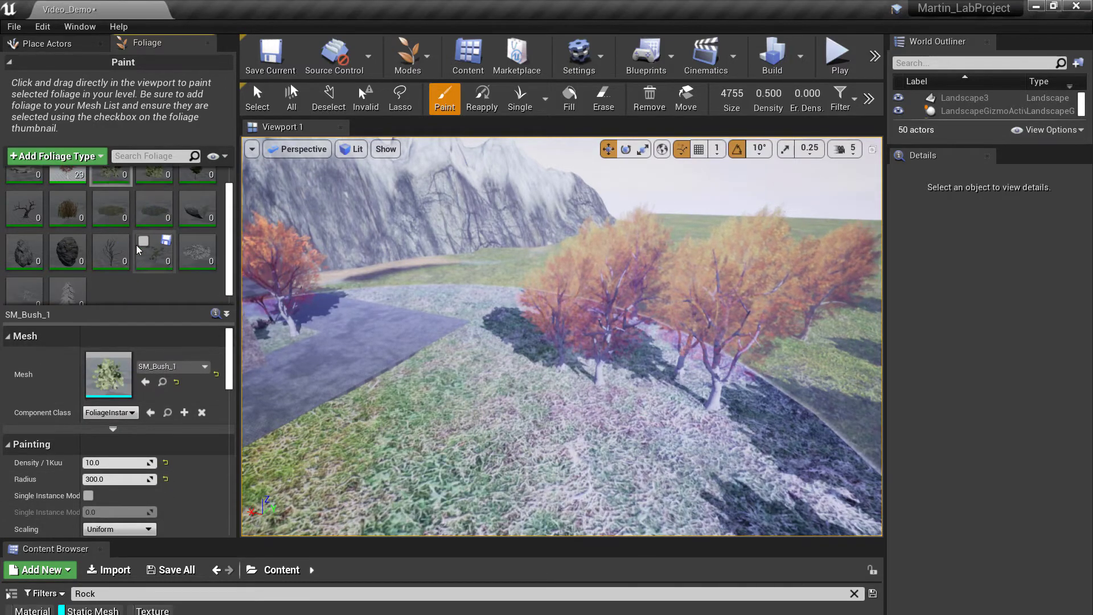
click(114, 211)
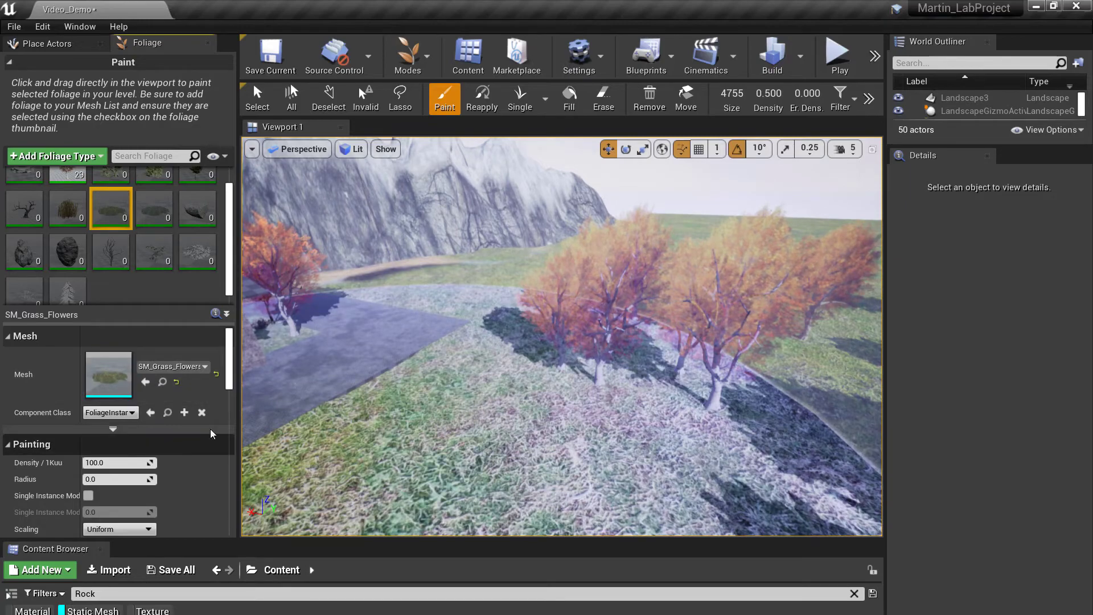
right_drag(589, 433, 631, 425)
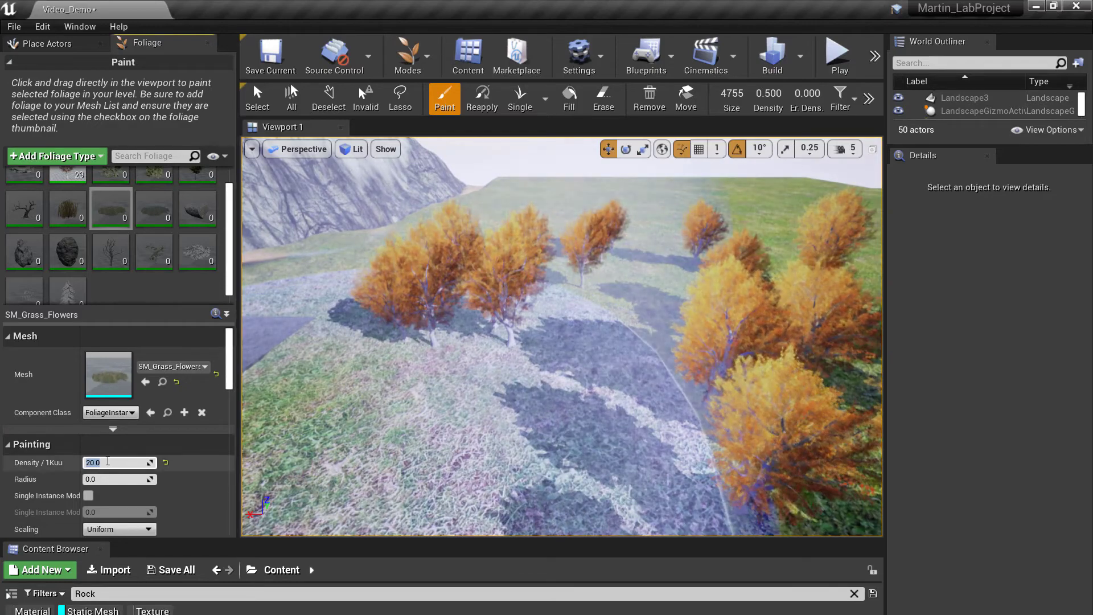
scroll(117, 452, down, 1)
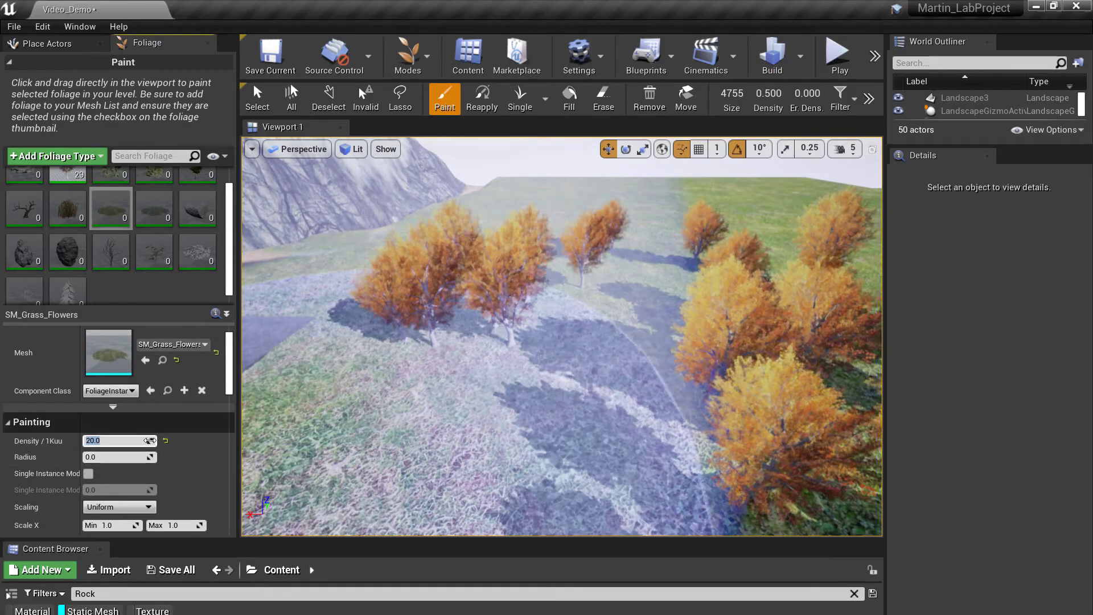
click(94, 456)
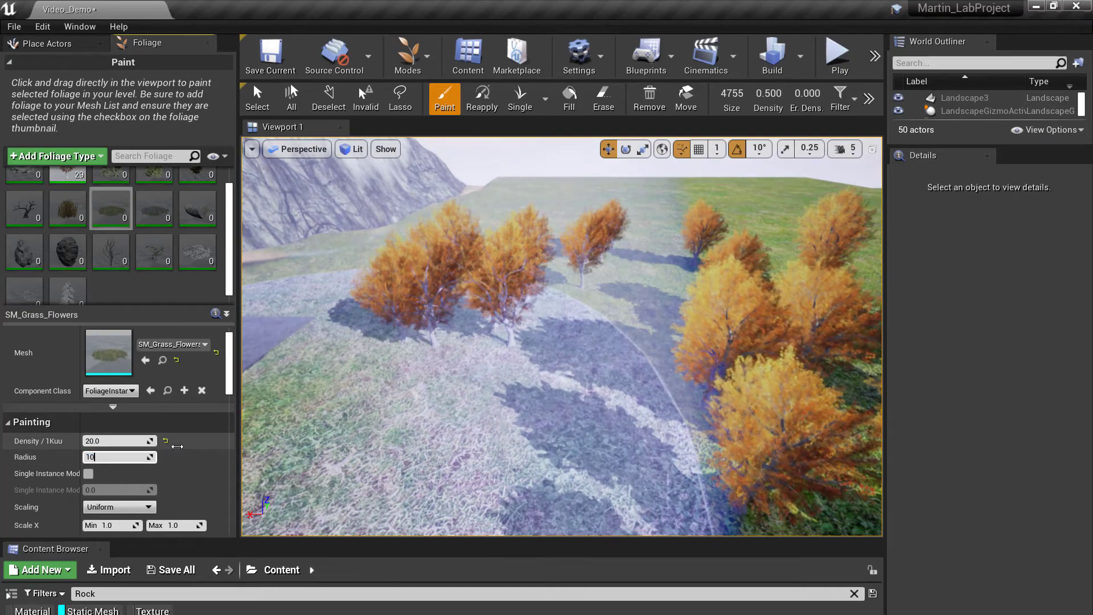
Step: Set the Scale X range of SM_Grass_Flowers to a minimum of 0.9 and a maximum of 1.1
scroll(198, 429, down, 2)
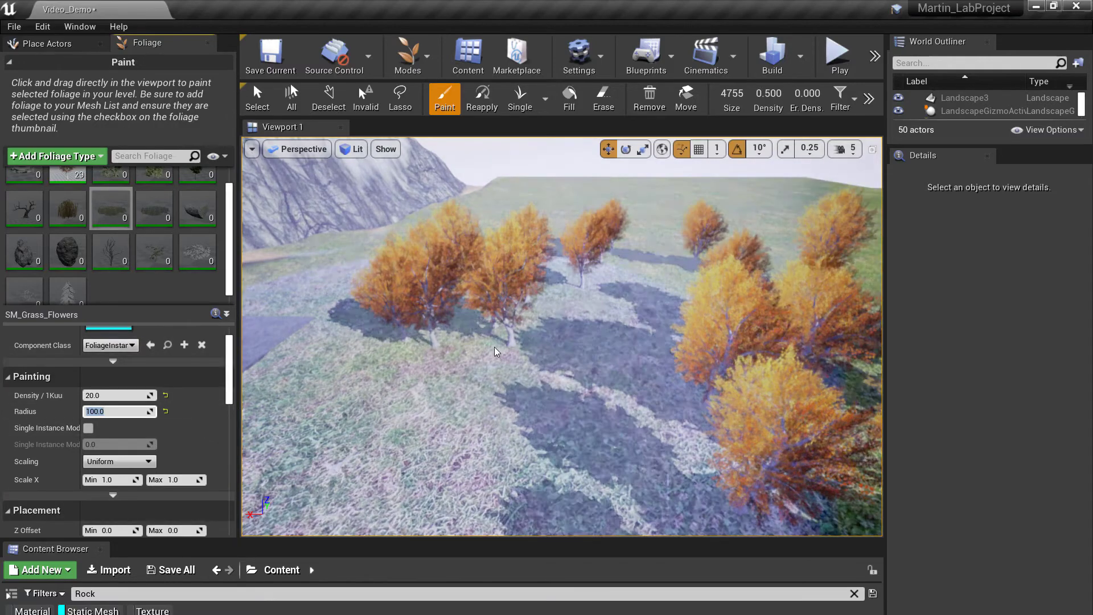
scroll(142, 388, down, 2)
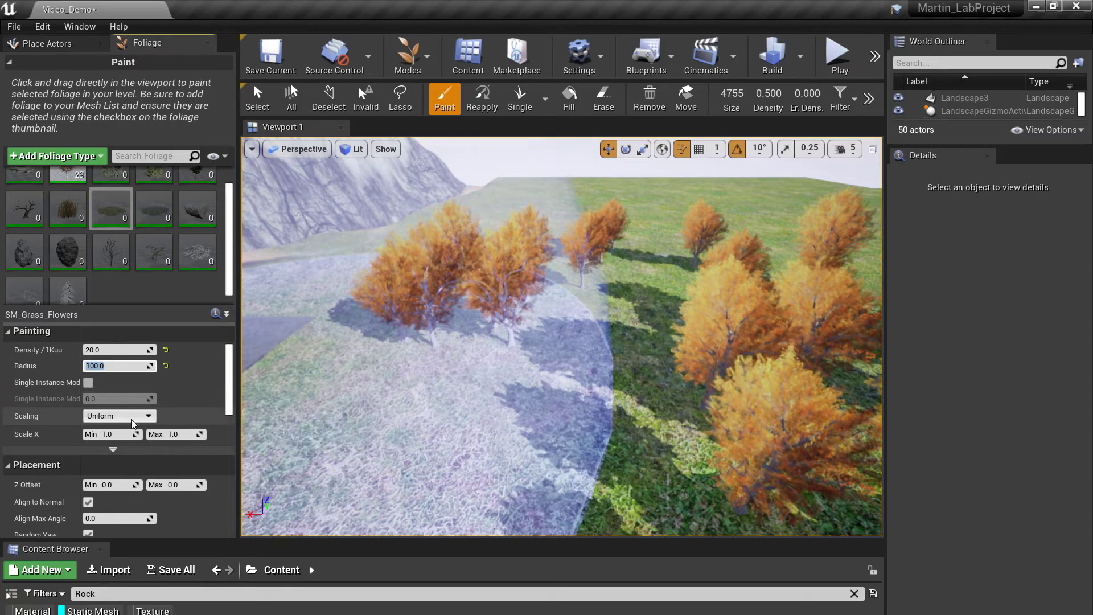
click(122, 433)
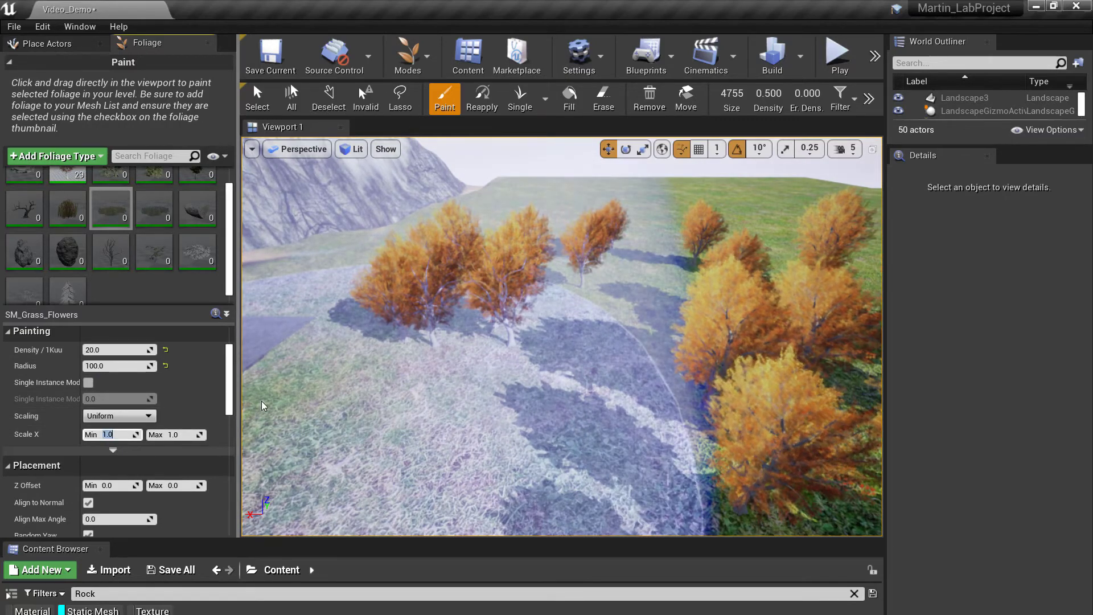
text(.9)
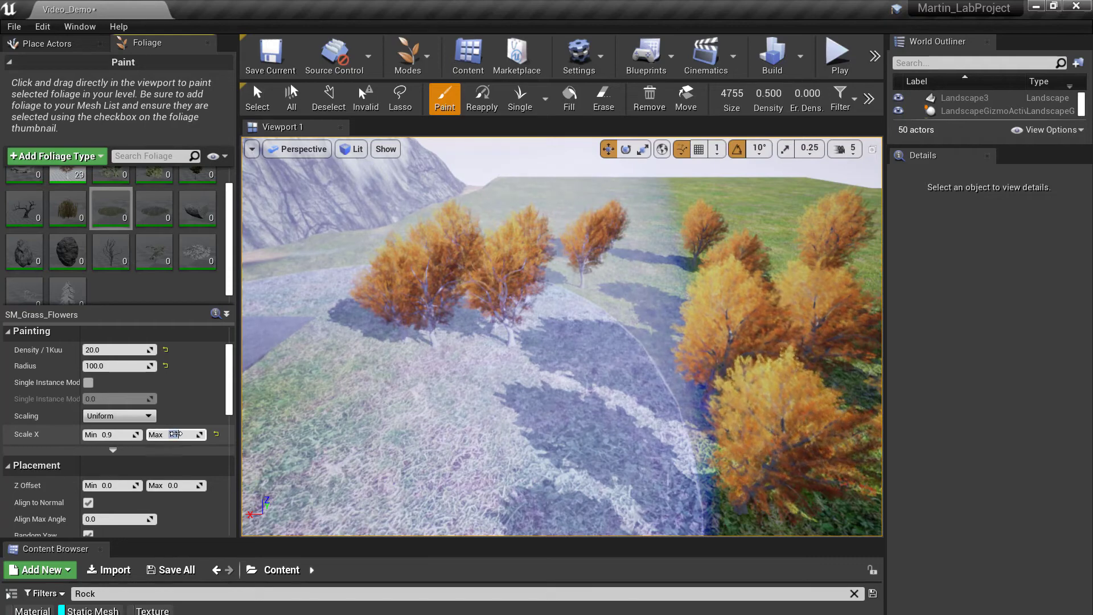
Step: Review the placement and painting settings of SM_Grass_Flowers and look over the rest of the foliage types
scroll(227, 373, down, 1)
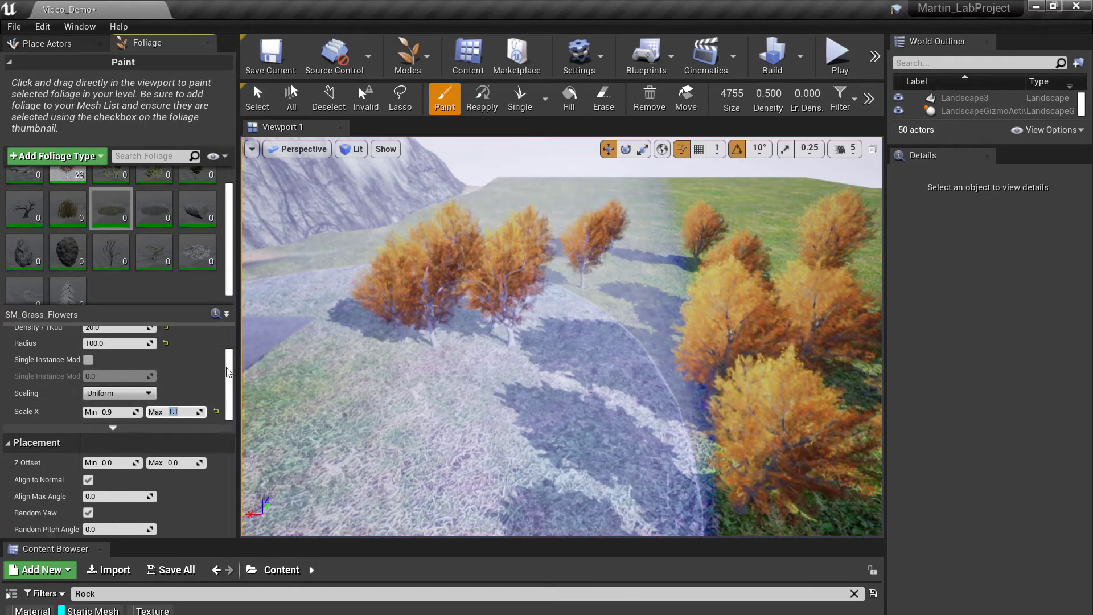
scroll(233, 371, down, 3)
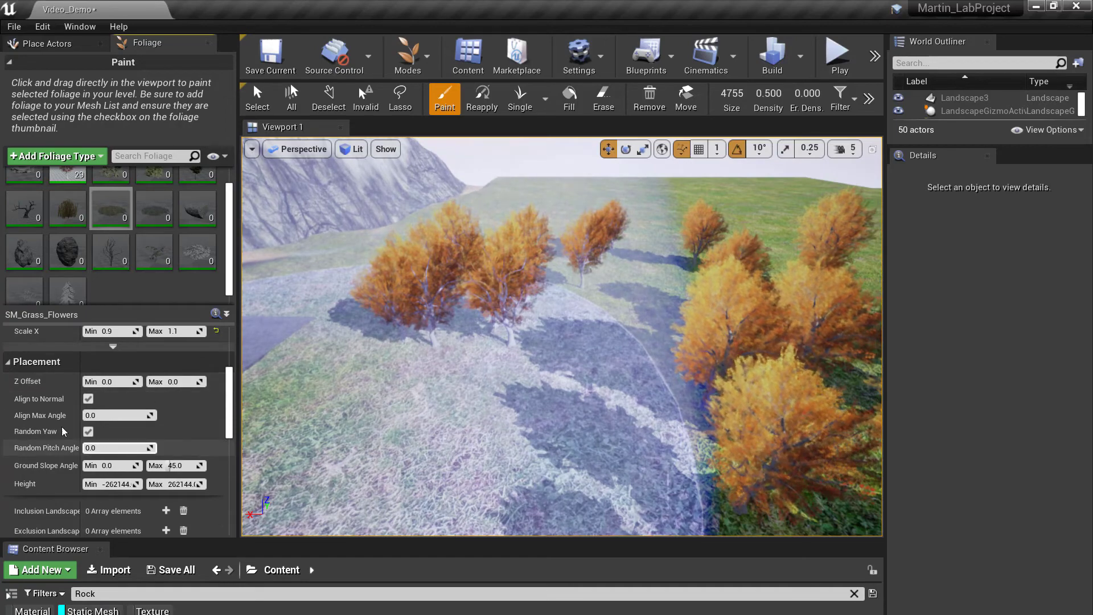
scroll(187, 475, down, 3)
scroll(189, 477, up, 3)
scroll(141, 439, up, 7)
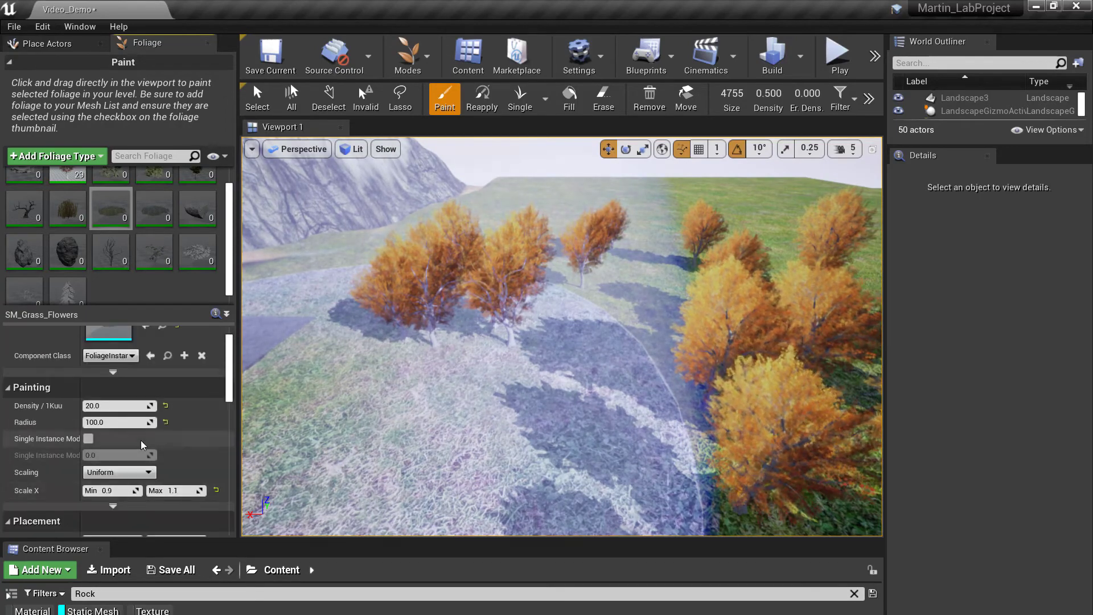
scroll(98, 265, down, 1)
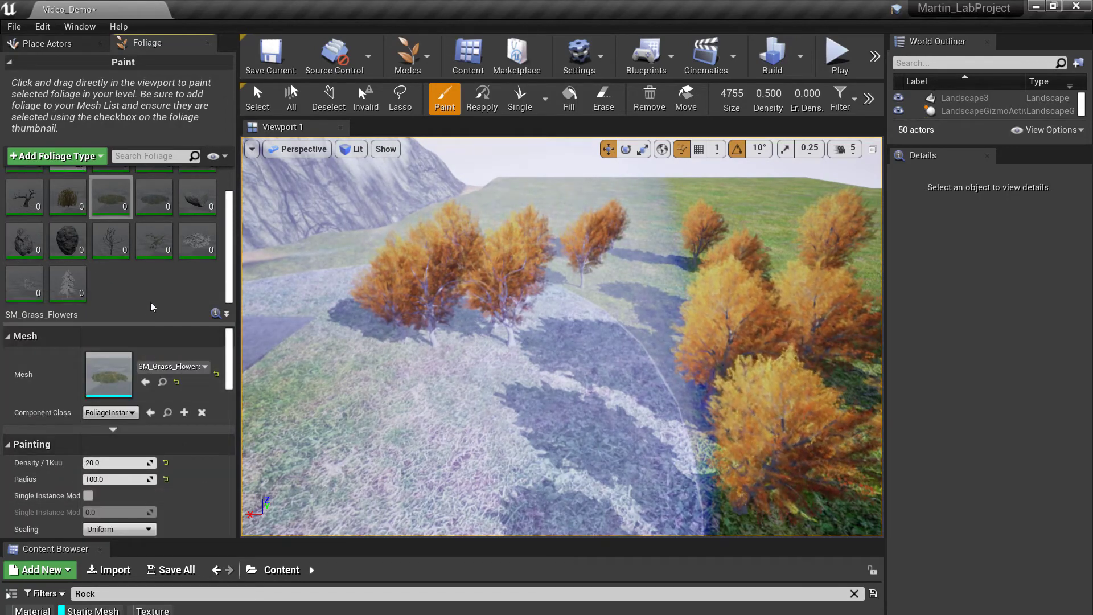
Step: Select the S_EX_EnvAssets_snowRocks foliage type and set its Density / 1Kuu to 2
scroll(154, 308, up, 1)
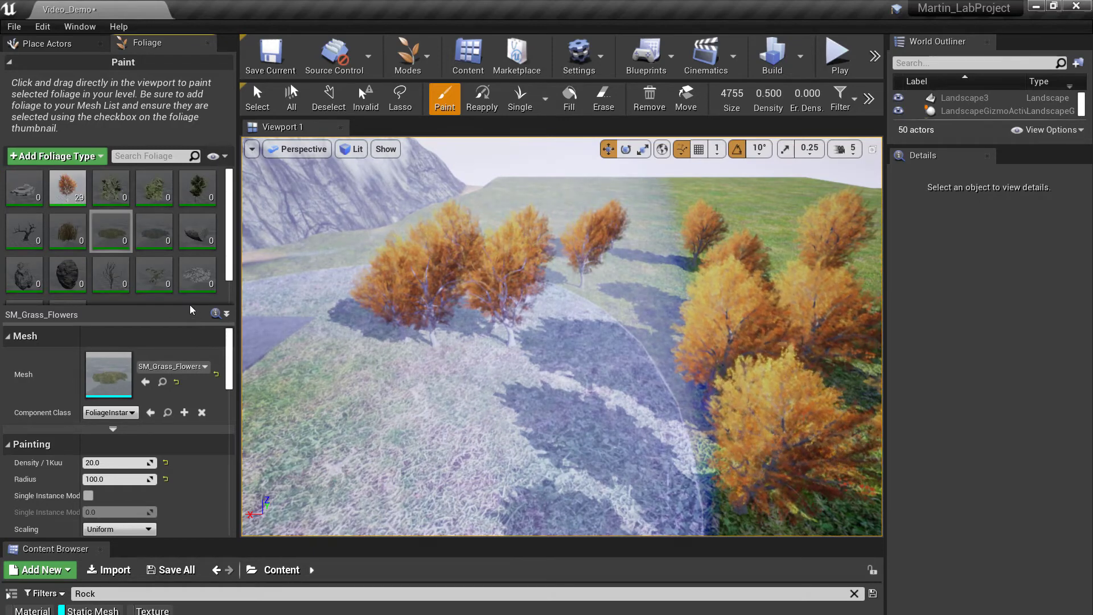
click(16, 184)
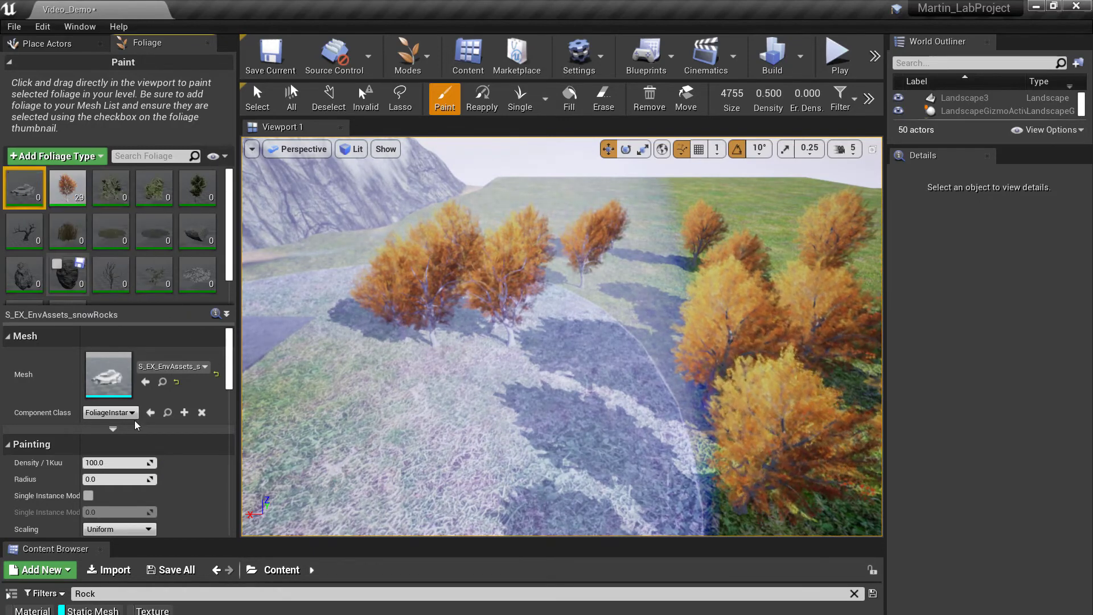
scroll(186, 422, down, 2)
click(117, 418)
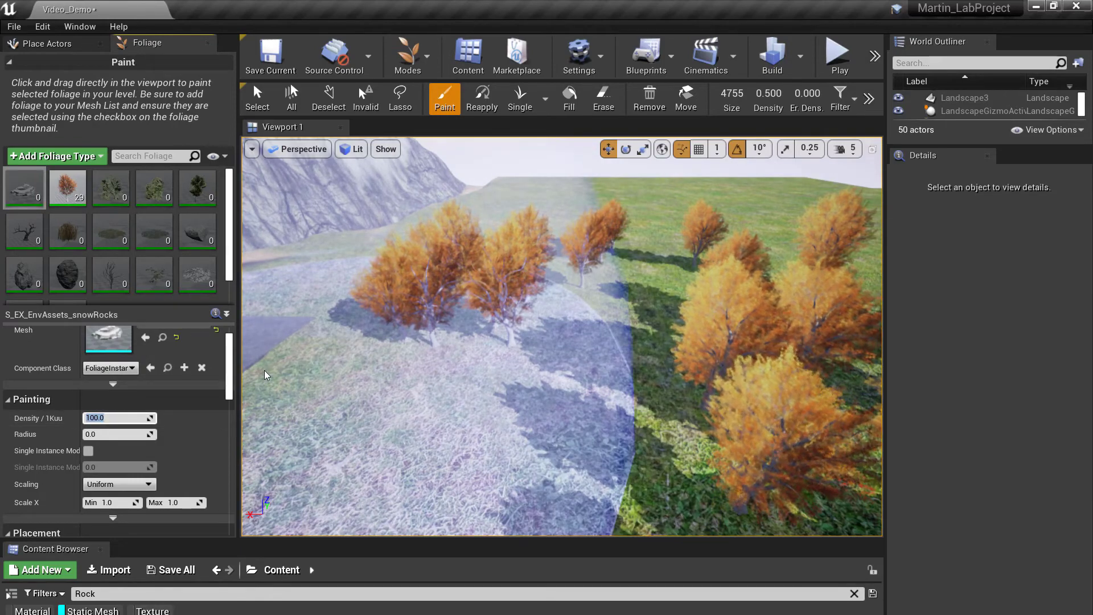
text(2)
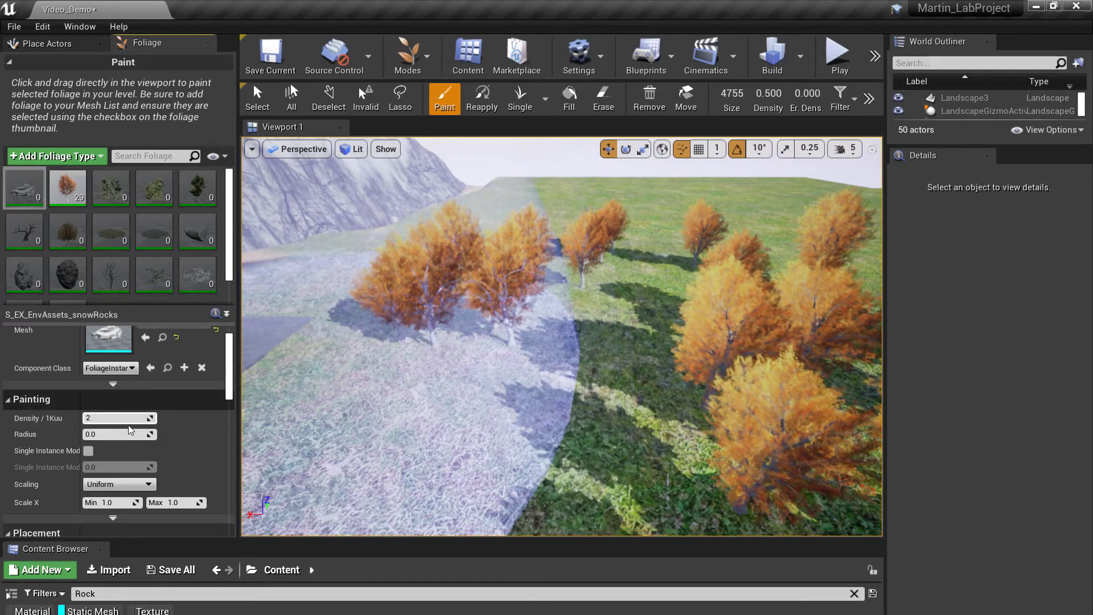
Step: Set the painting Radius of S_EX_EnvAssets_snowRocks to 800
click(124, 433)
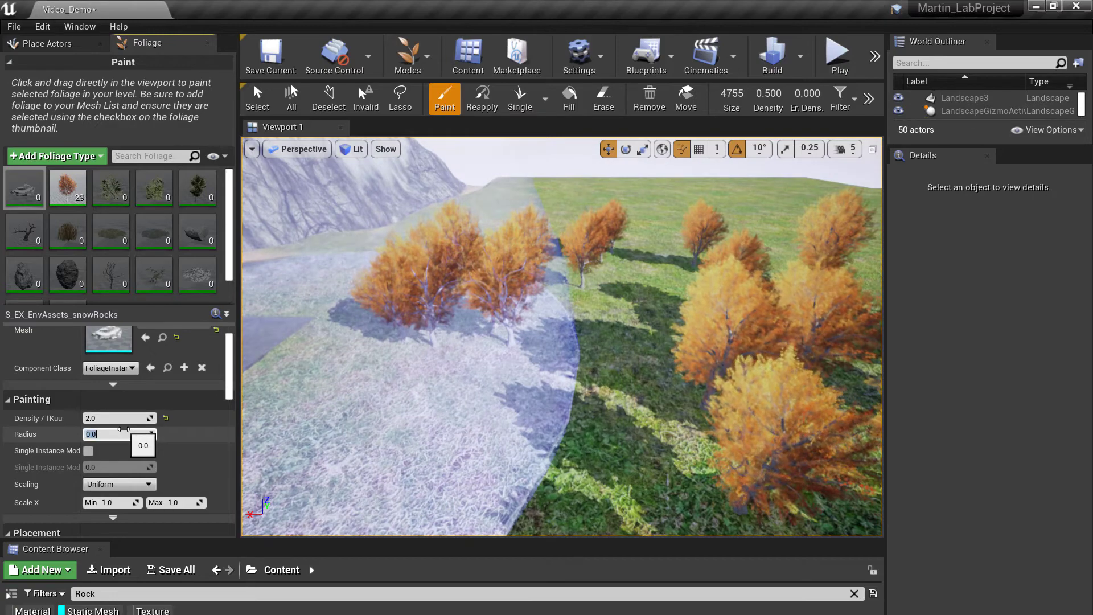
text(300)
key(BackSpace)
key(BackSpace)
key(BackSpace)
text(500)
key(BackSpace)
key(BackSpace)
text(800)
key(Return)
Step: Set the Scale X range of S_EX_EnvAssets_snowRocks to a minimum of 0.5 and a maximum of 2
scroll(189, 463, down, 2)
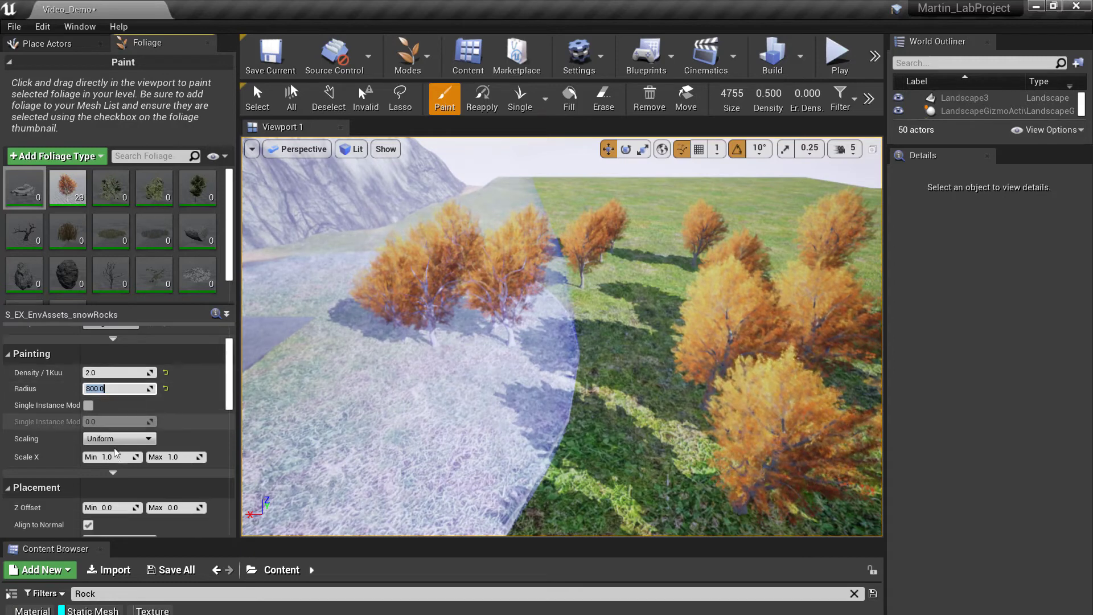
click(137, 436)
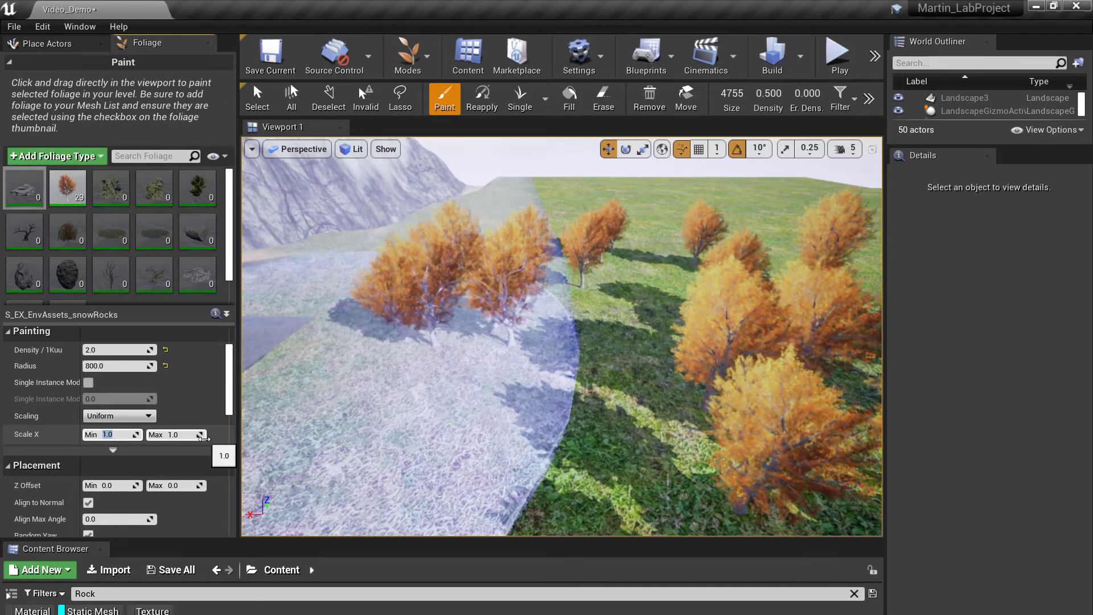
key(BackSpace)
click(200, 435)
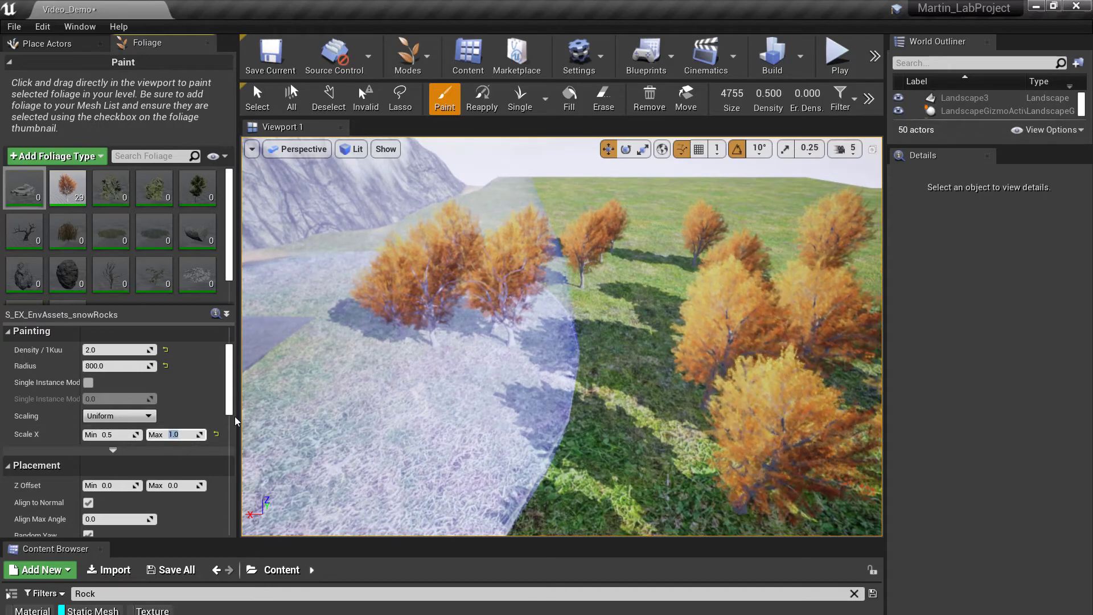
text(2)
key(Return)
Step: Set the minimum Z Offset of S_EX_EnvAssets_snowRocks to -30 so the rocks can sink into the ground
scroll(235, 374, down, 2)
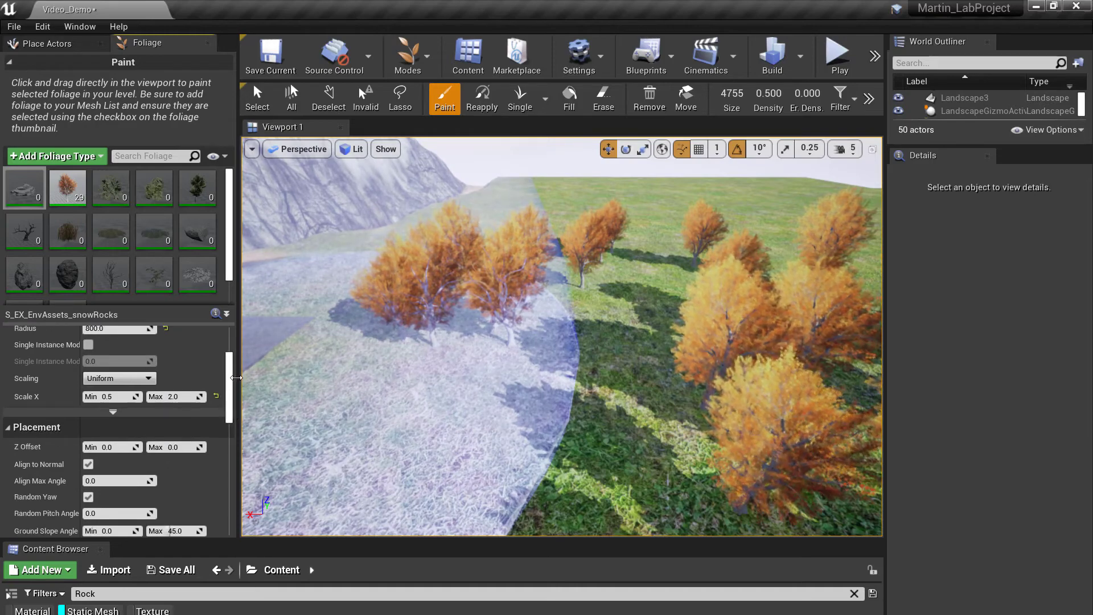
scroll(236, 385, down, 2)
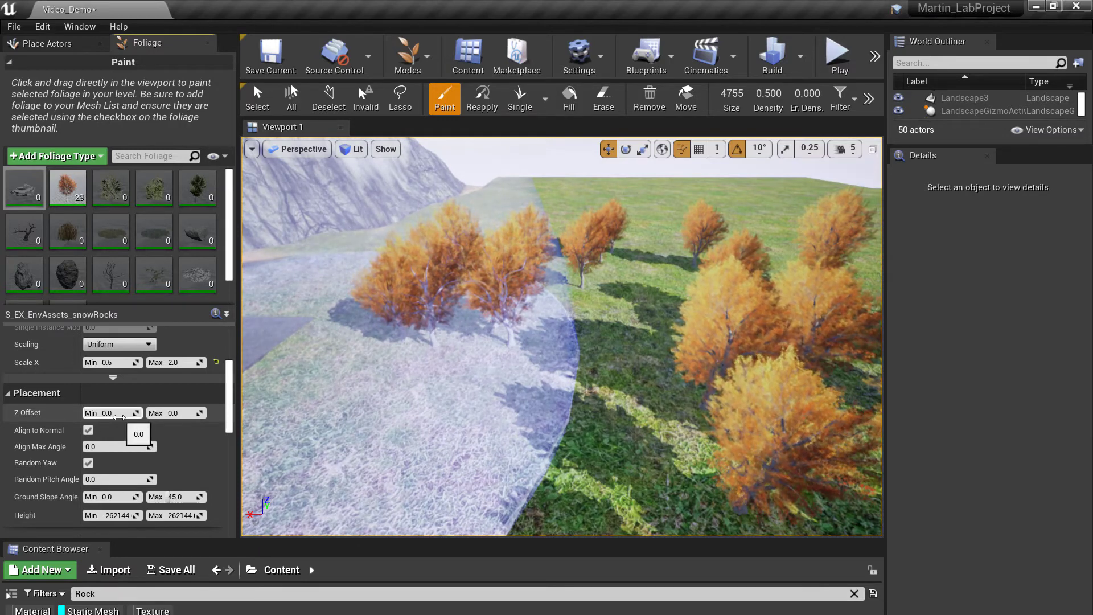
click(101, 417)
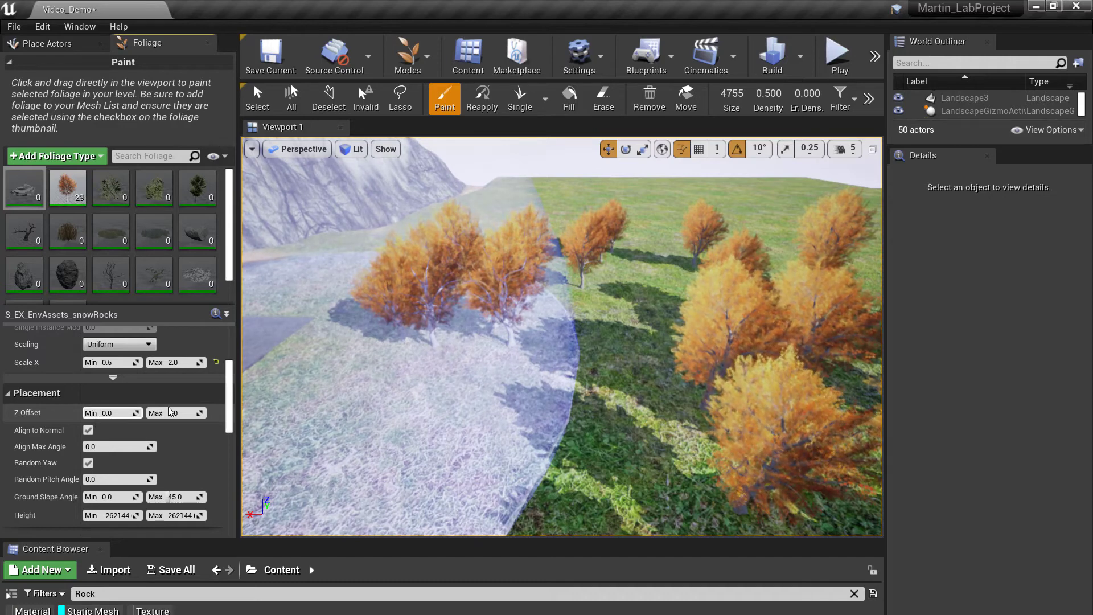
text(-)
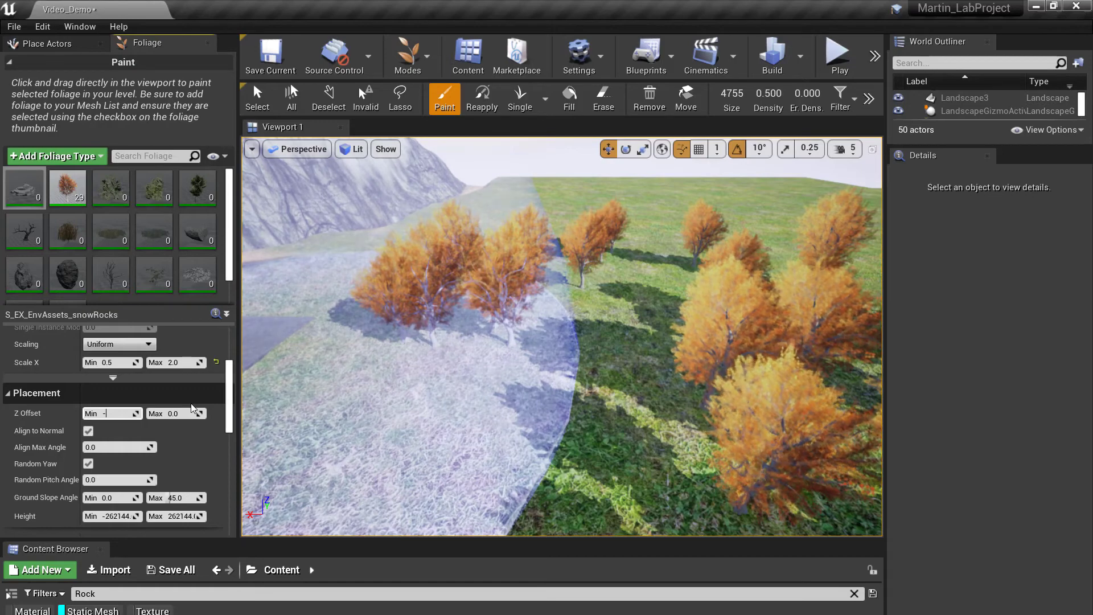
text(20)
key(Return)
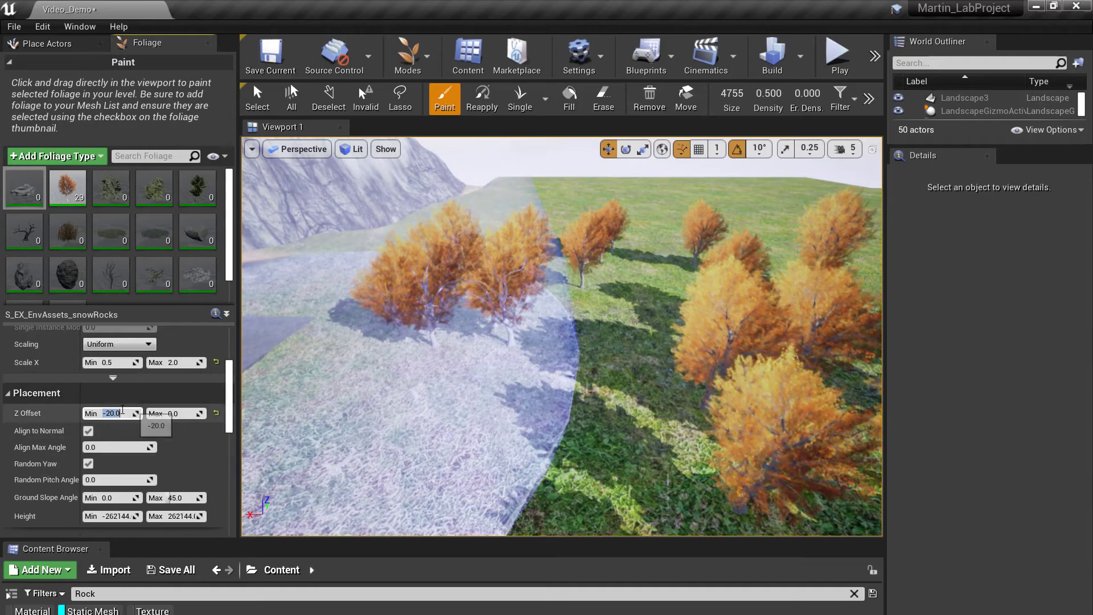
key(BackSpace)
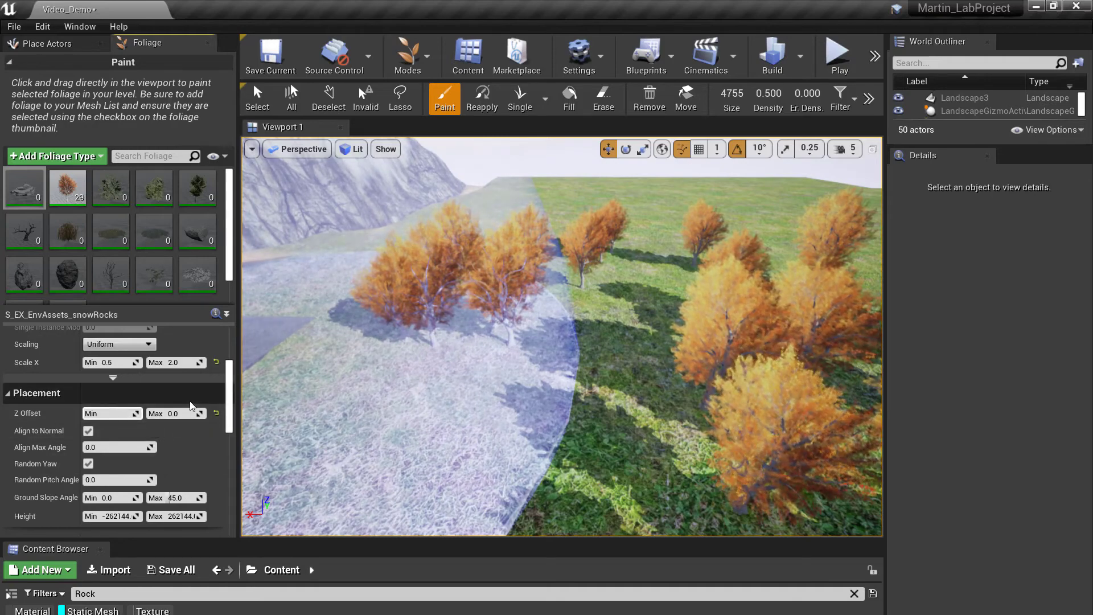
text(-30)
key(Return)
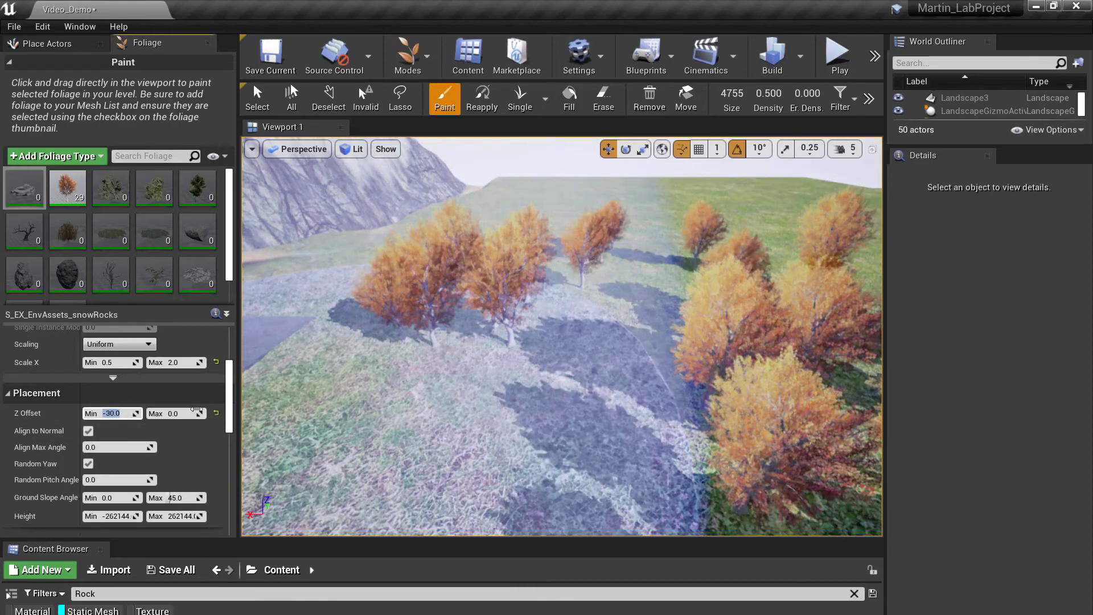
Step: Set the Align Max Angle of S_EX_EnvAssets_snowRocks to 180
scroll(165, 424, down, 2)
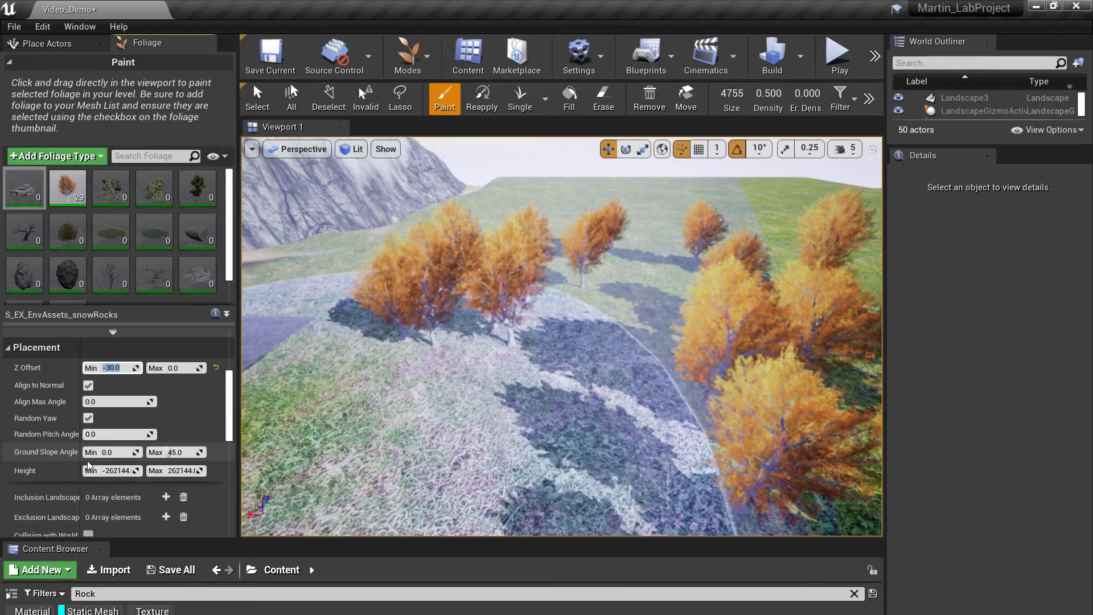
click(111, 401)
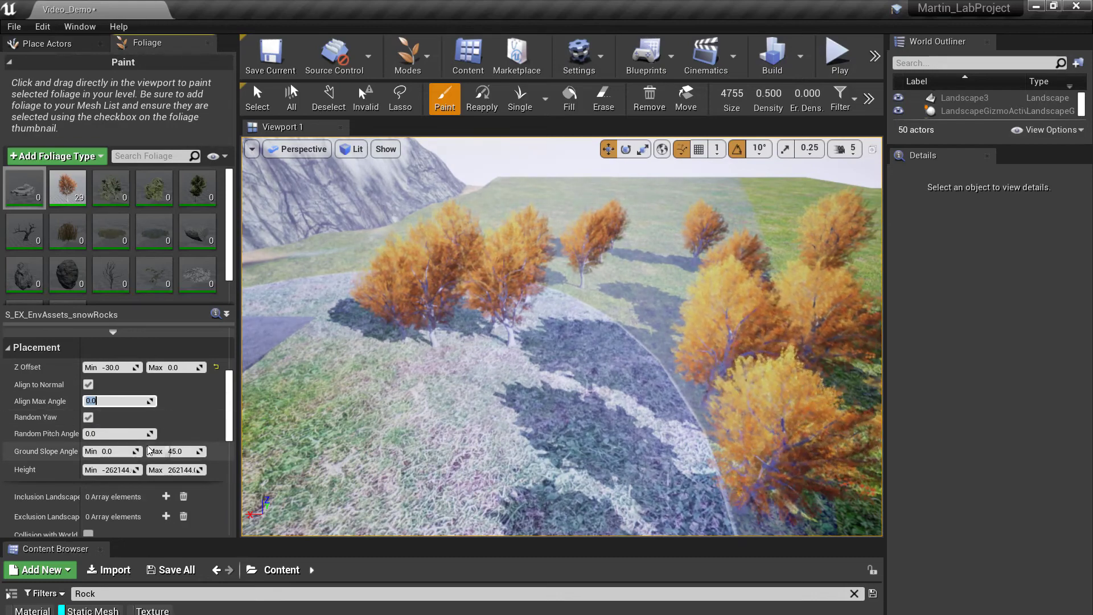
text(90.0)
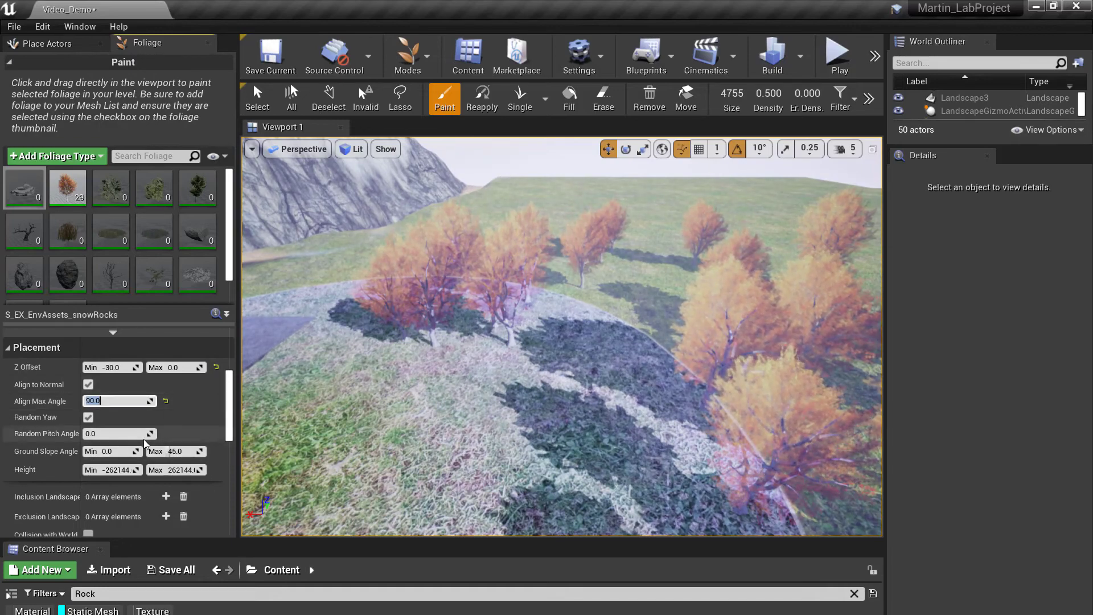
text(180)
key(Return)
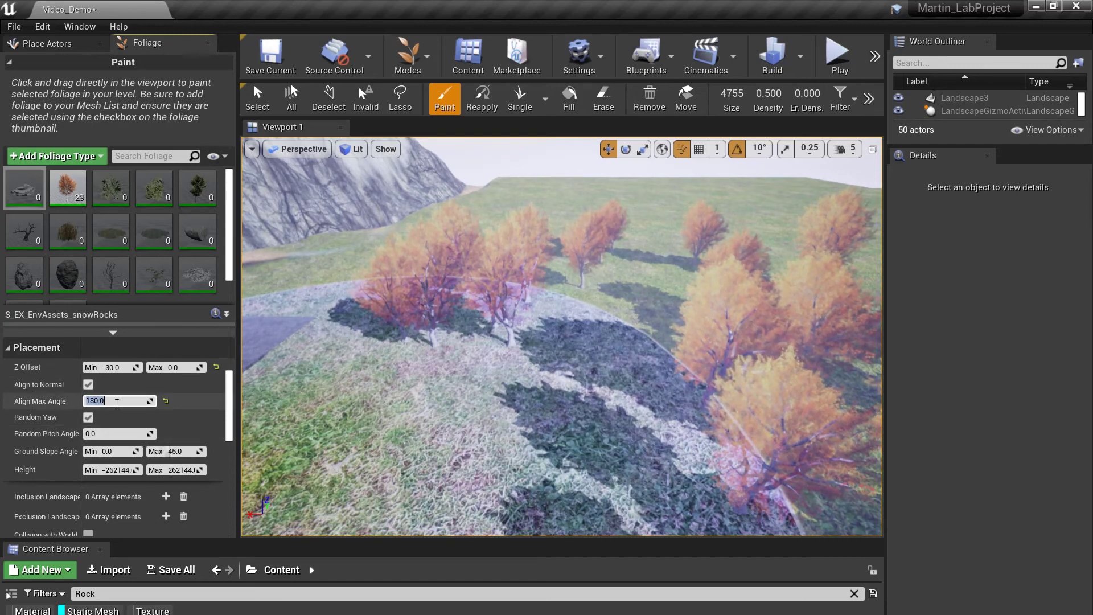
Step: Review the remaining placement, instance and painting settings of S_EX_EnvAssets_snowRocks
scroll(141, 414, down, 1)
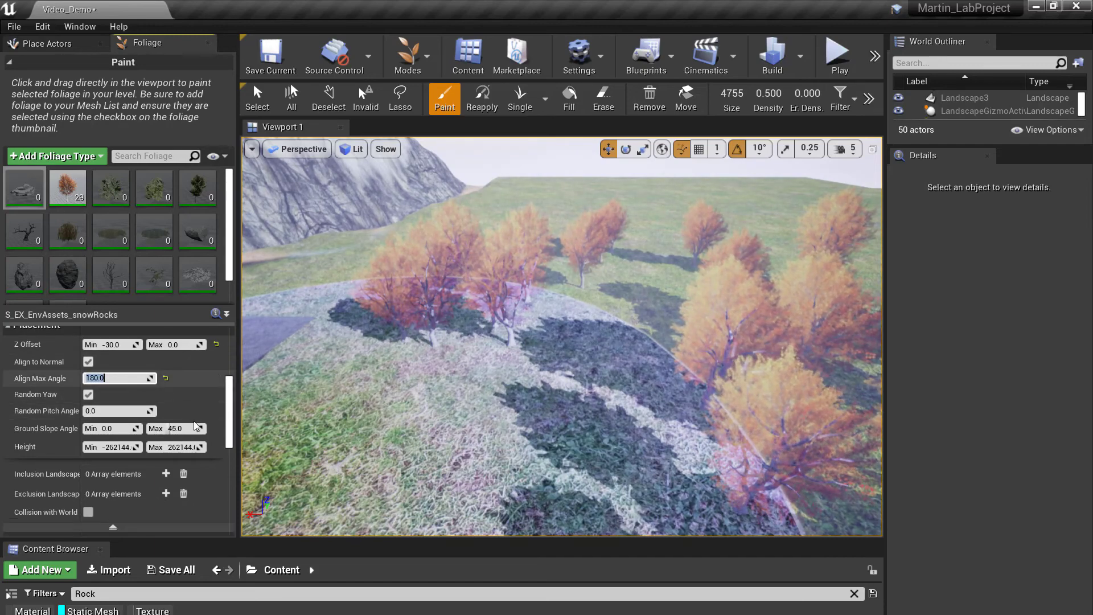
scroll(112, 422, down, 1)
scroll(146, 420, down, 3)
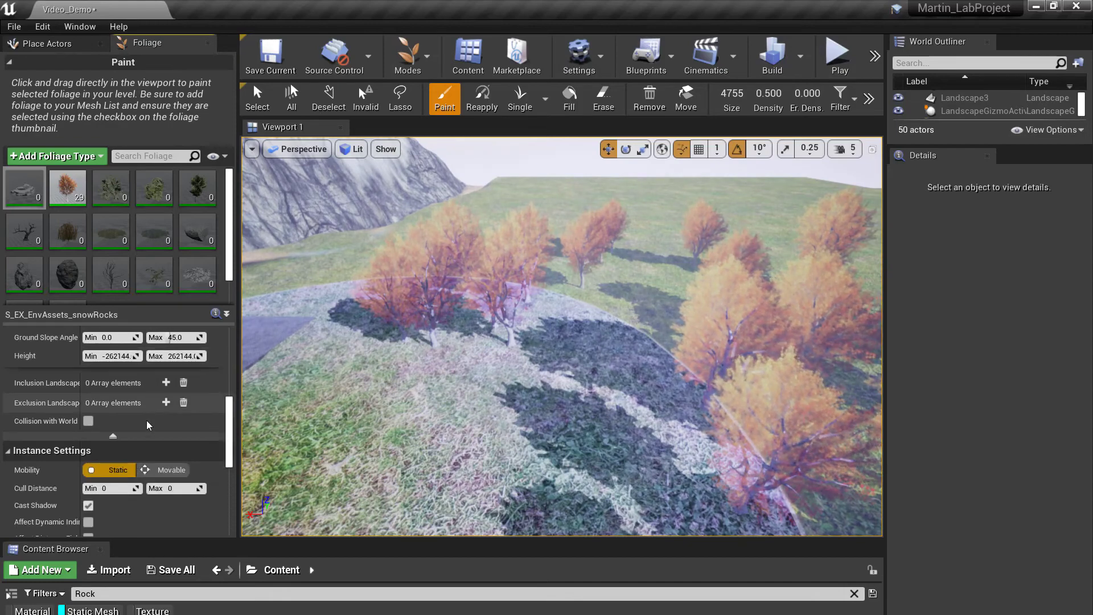
scroll(146, 420, up, 5)
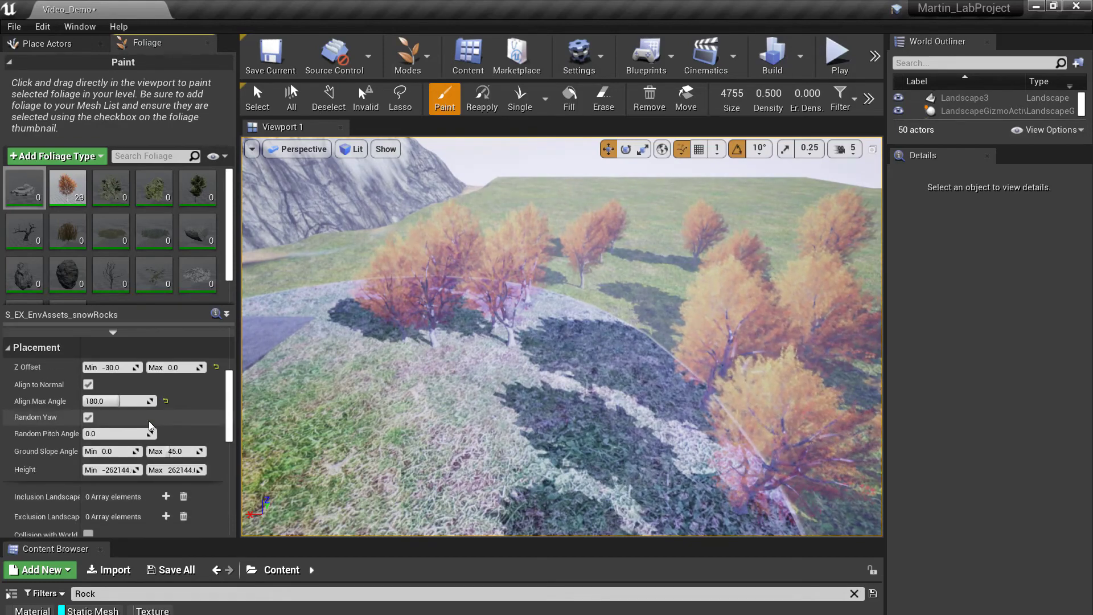
scroll(185, 375, up, 6)
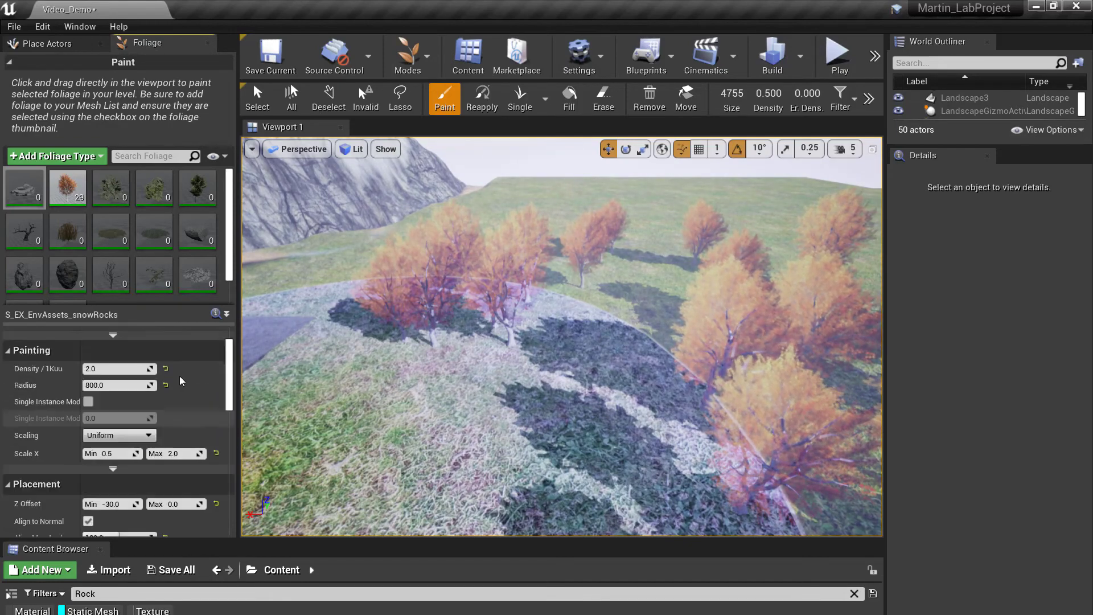
scroll(176, 392, up, 4)
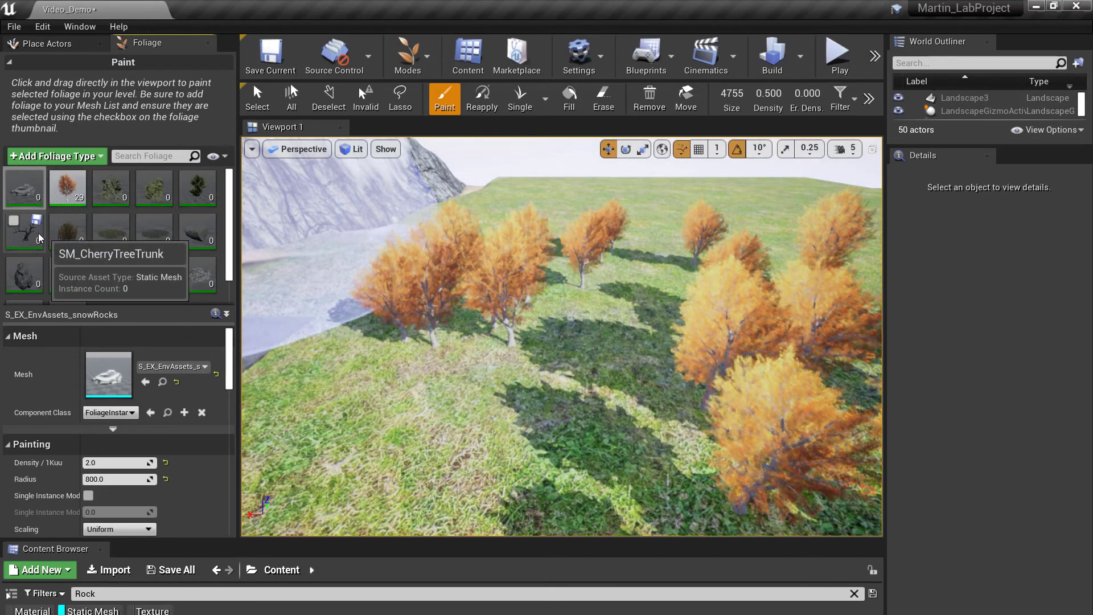
Step: Select the SM_CherryTreeTrunk foliage type and set its Density / 1Kuu to 0.5 and Radius to 800
click(23, 230)
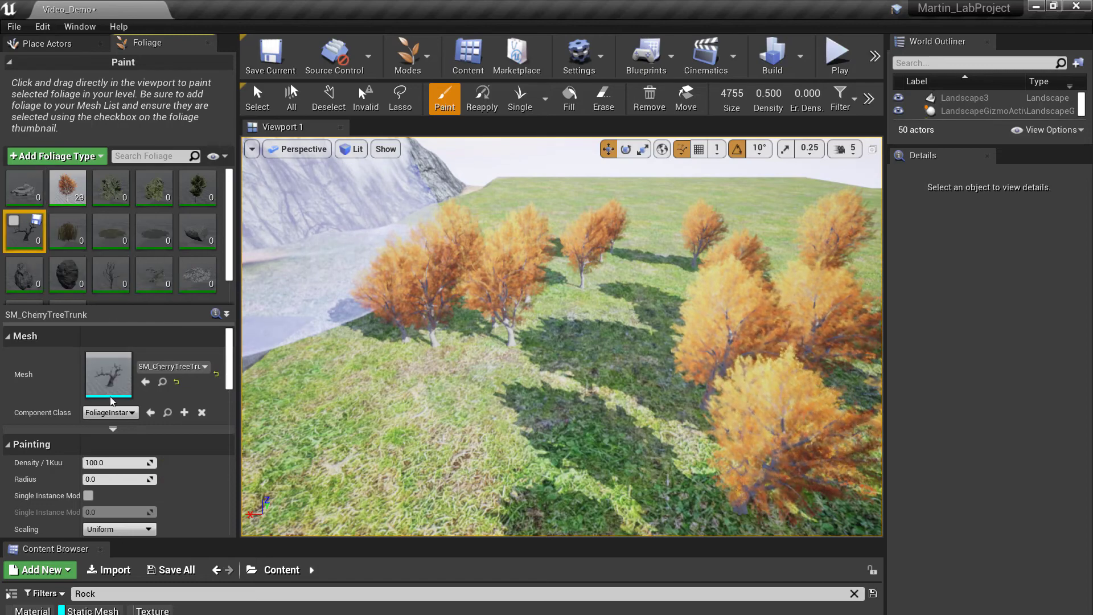
scroll(114, 367, down, 1)
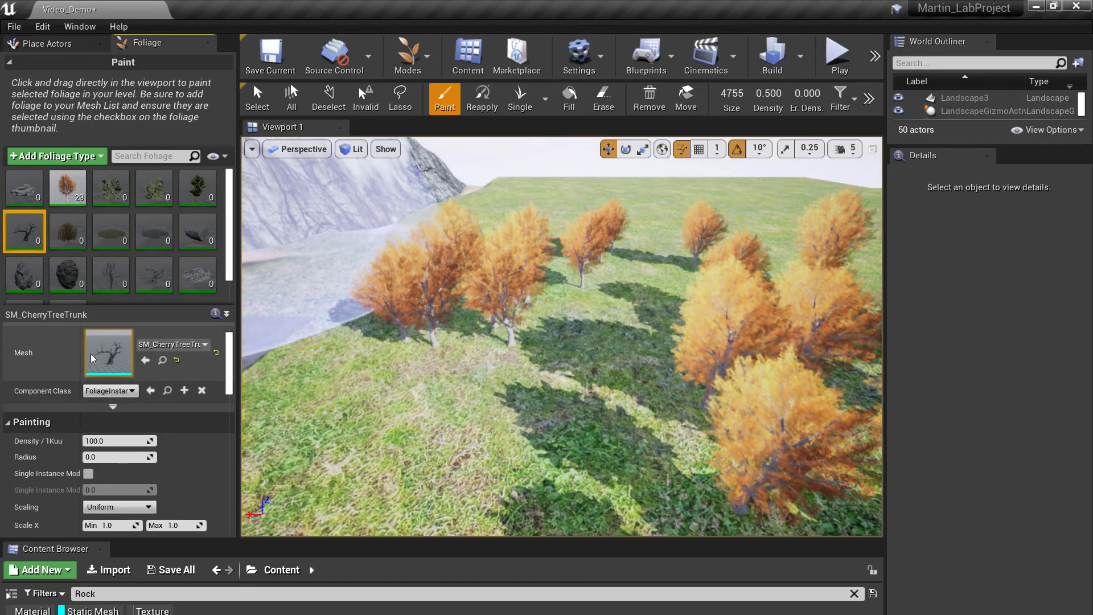
click(129, 441)
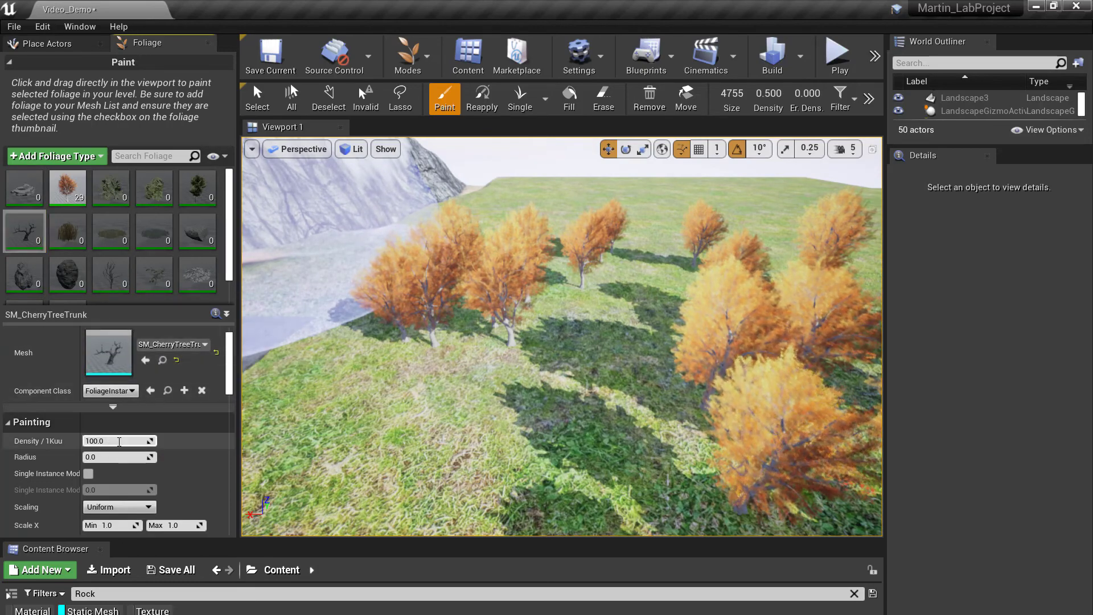
text(0.5)
key(Return)
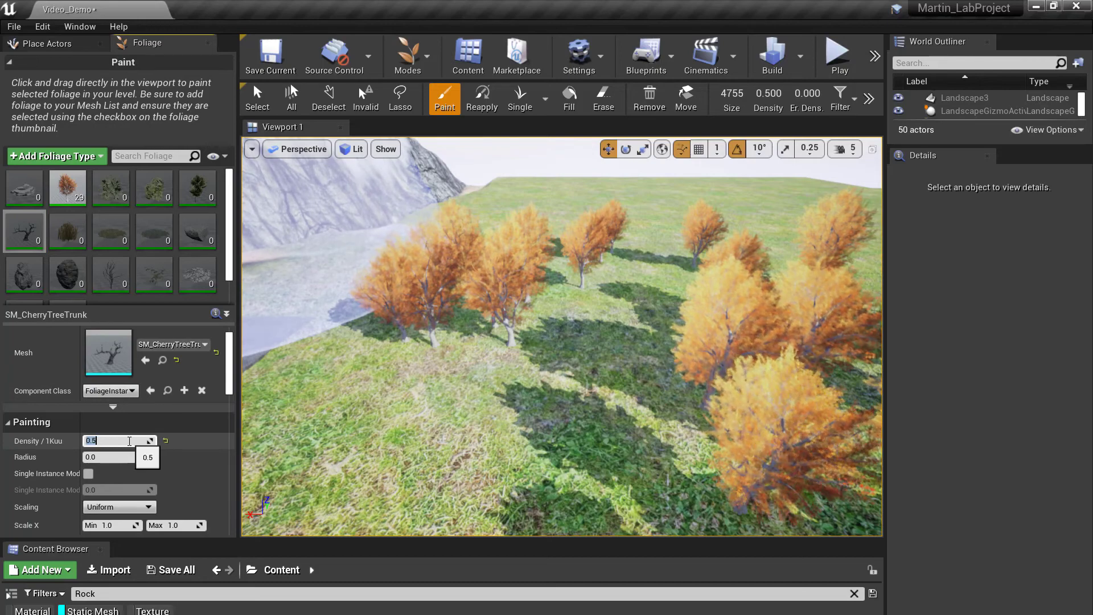
click(108, 456)
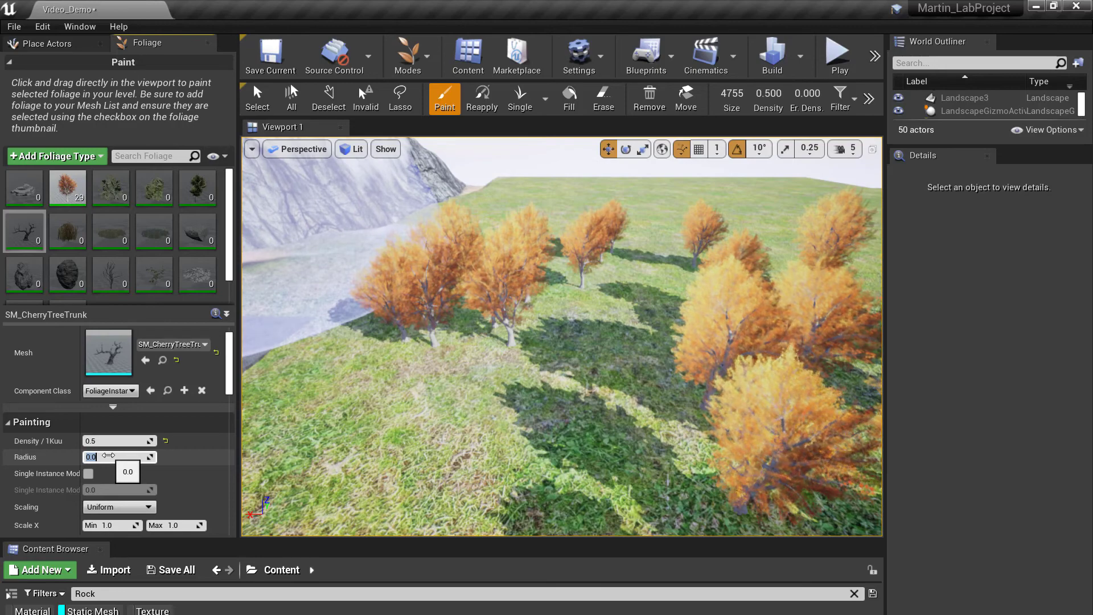
text(800)
key(Return)
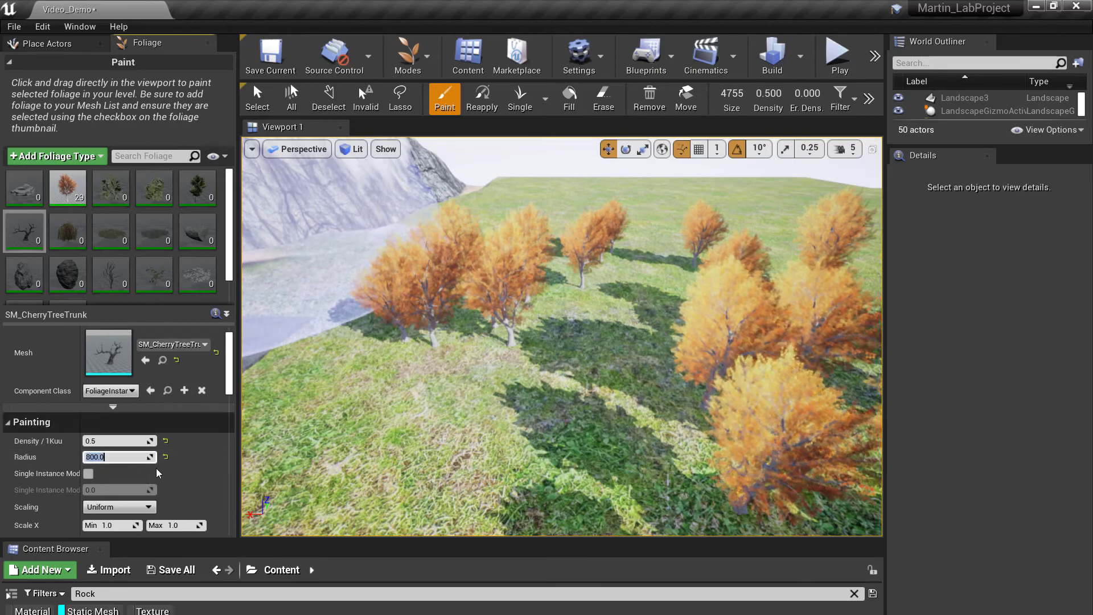
scroll(156, 468, down, 2)
click(88, 428)
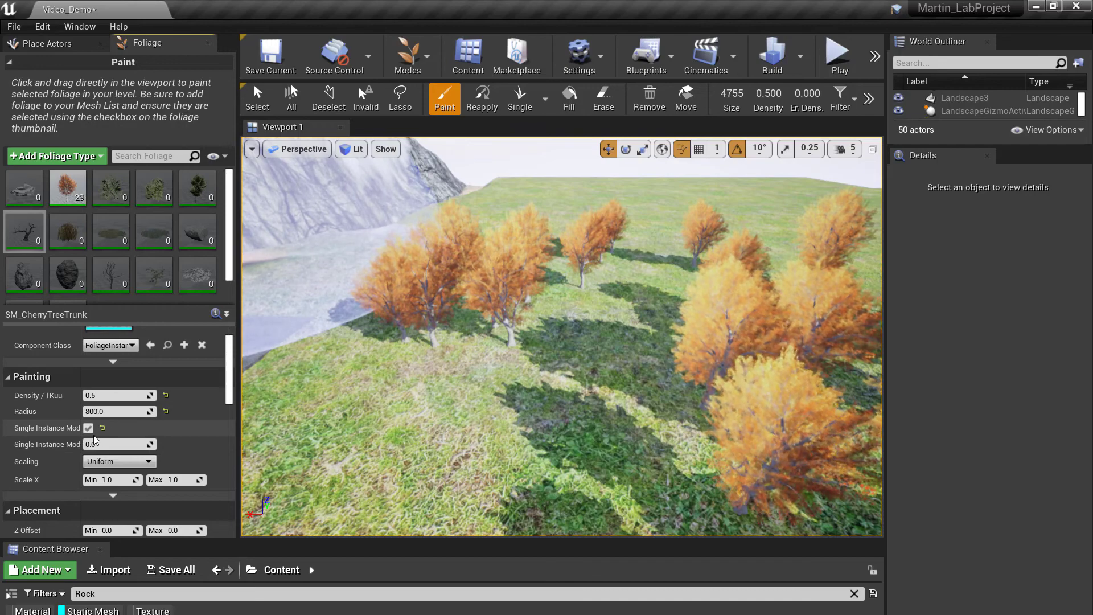
click(88, 428)
Step: Set the Scale X range of SM_CherryTreeTrunk to a minimum of 0.7 and a maximum of 1.1
scroll(164, 439, down, 2)
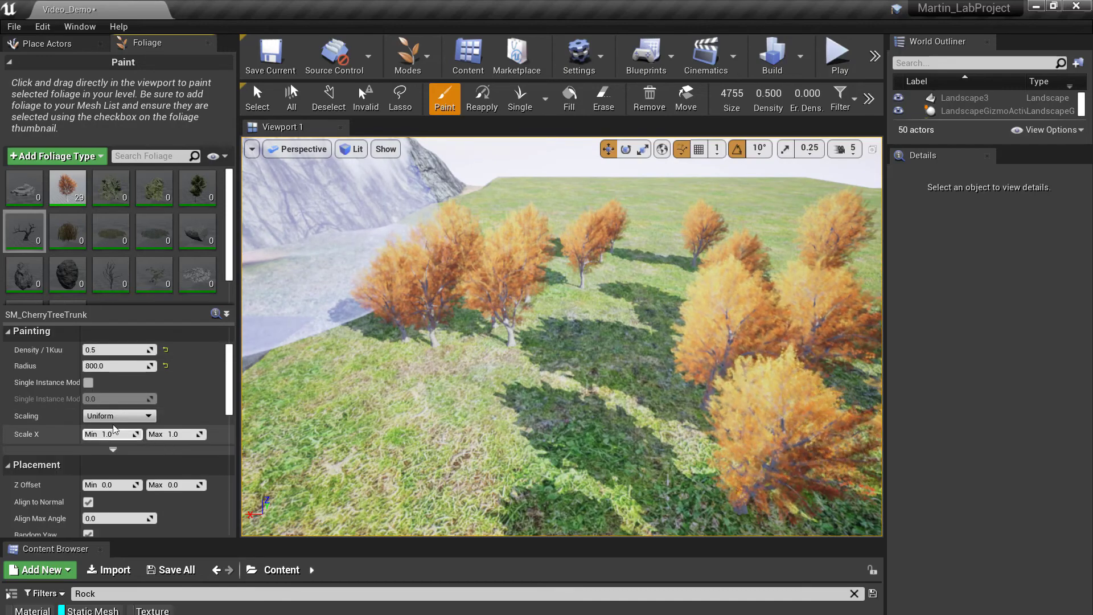
click(113, 435)
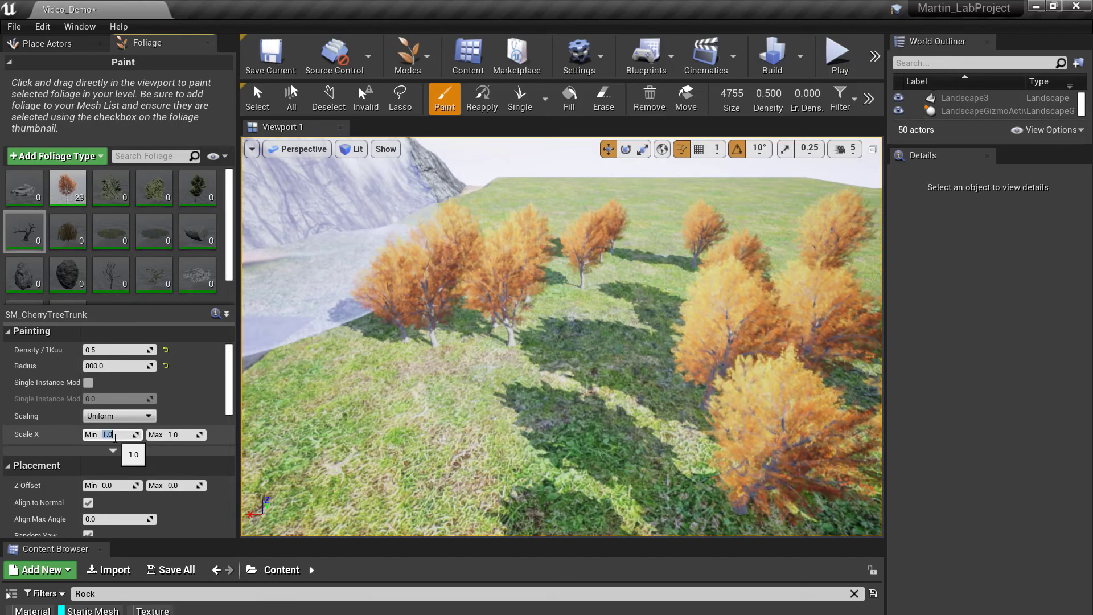
text(.7)
key(Return)
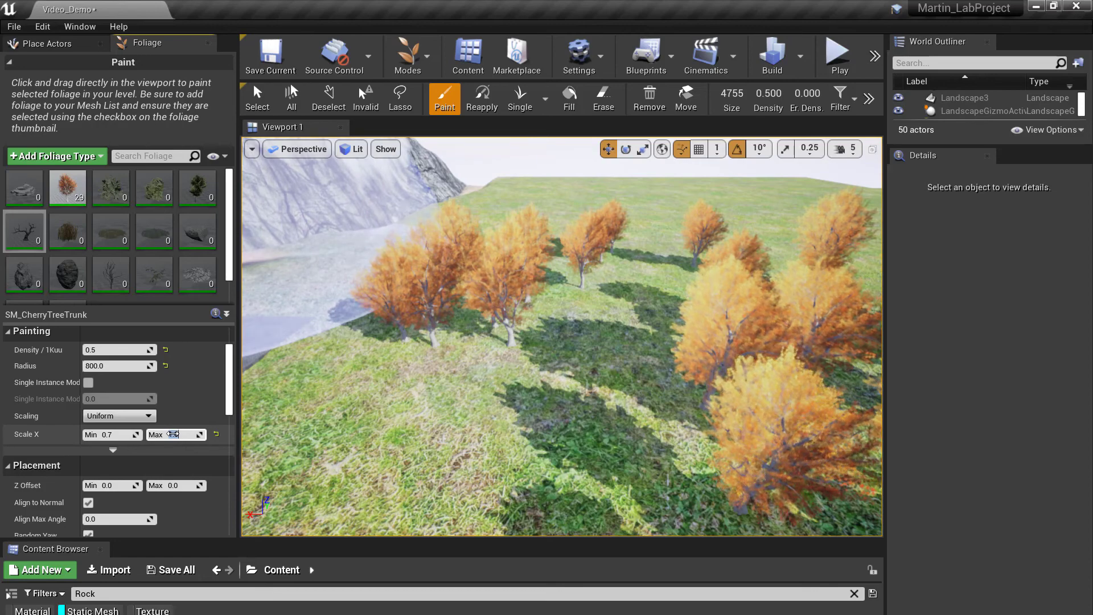
text(1.1)
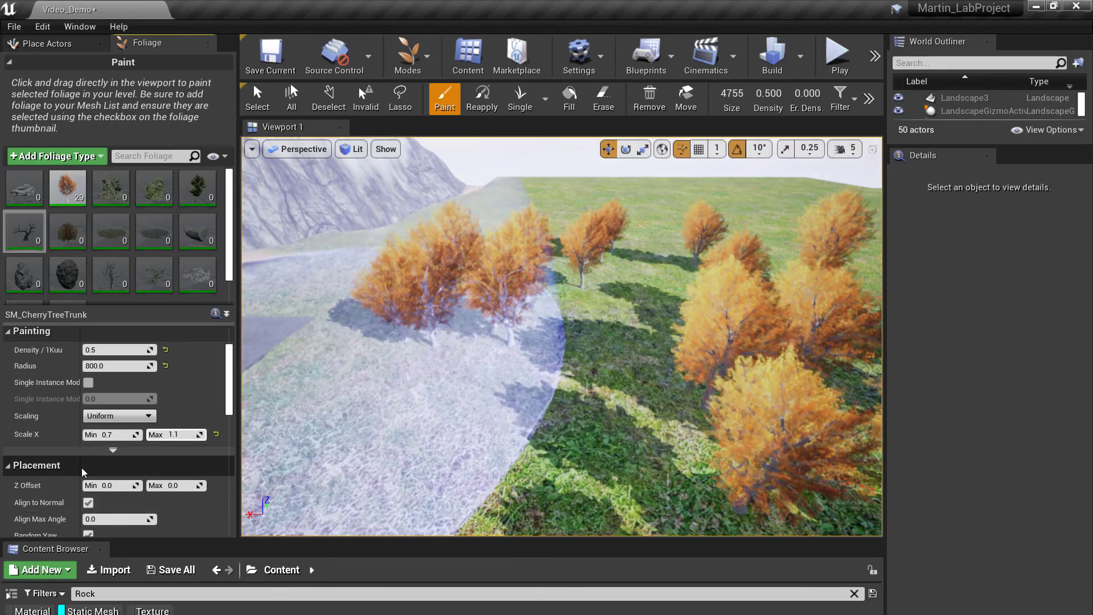
Step: Set the maximum Ground Slope Angle of the SM_CherryTreeTrunk foliage type to 20
scroll(86, 450, down, 1)
scroll(94, 384, down, 1)
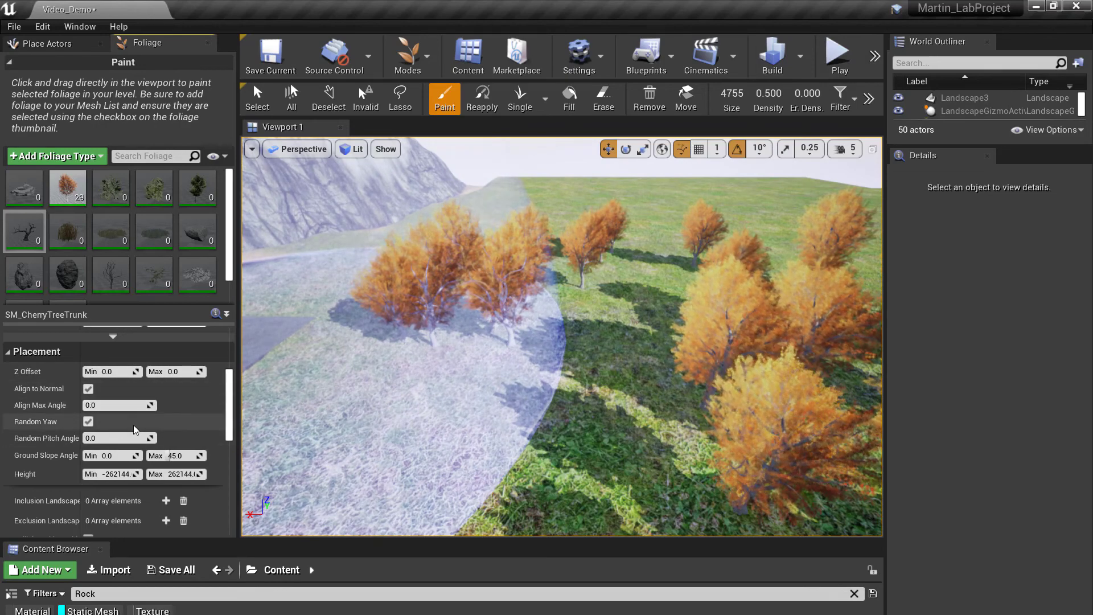
scroll(117, 471, down, 1)
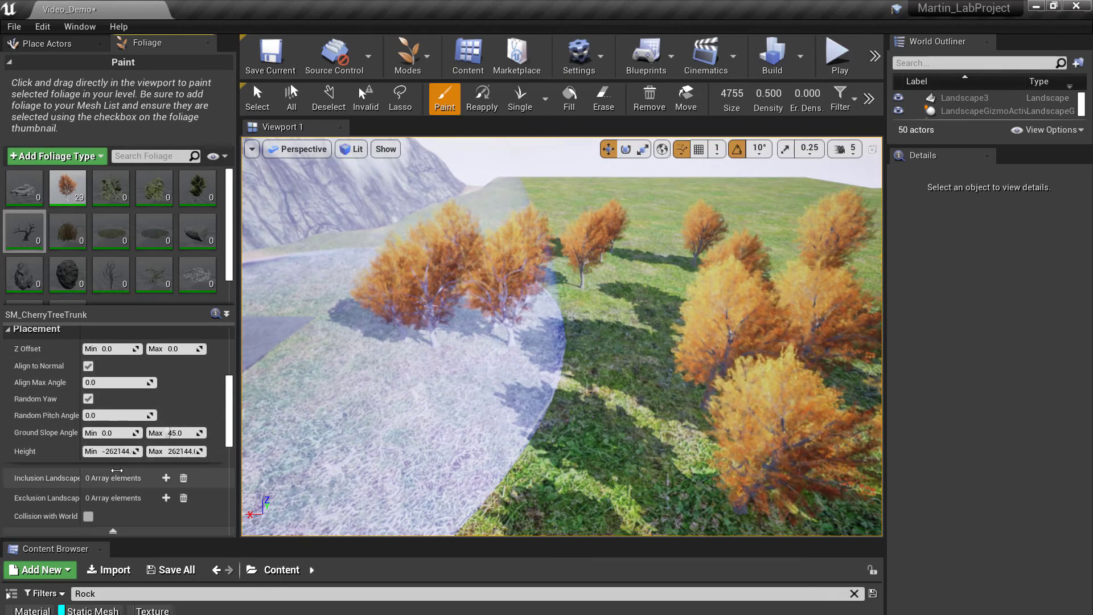
click(174, 434)
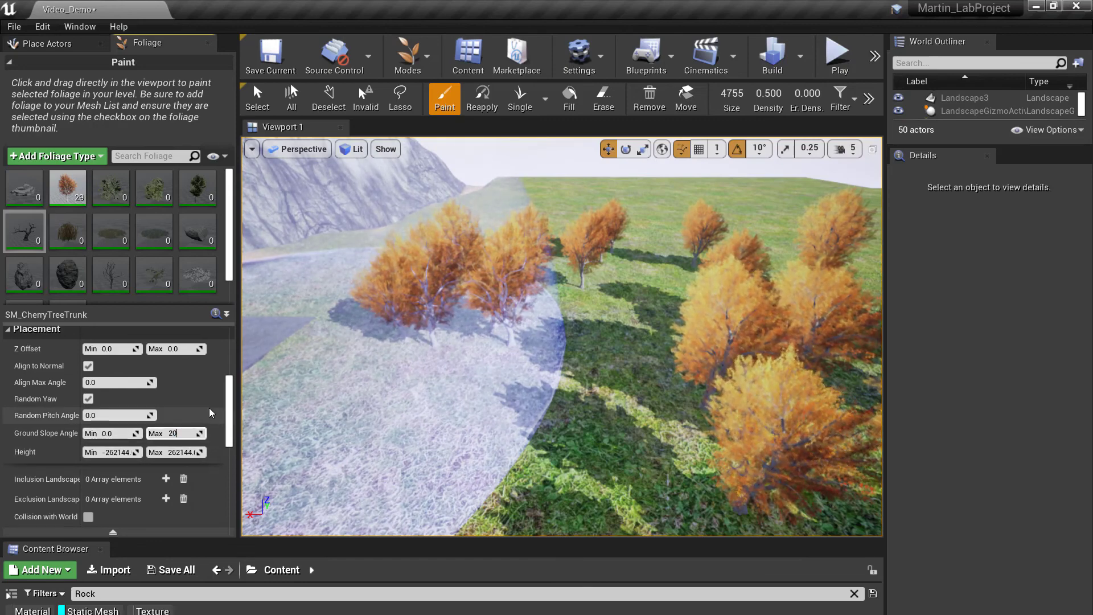
text(20)
key(Return)
Step: Review the instance settings of SM_CherryTreeTrunk, then check the painting settings of S_EX_EnvAssets_snowRocks and the neighbouring foliage types
scroll(142, 464, down, 10)
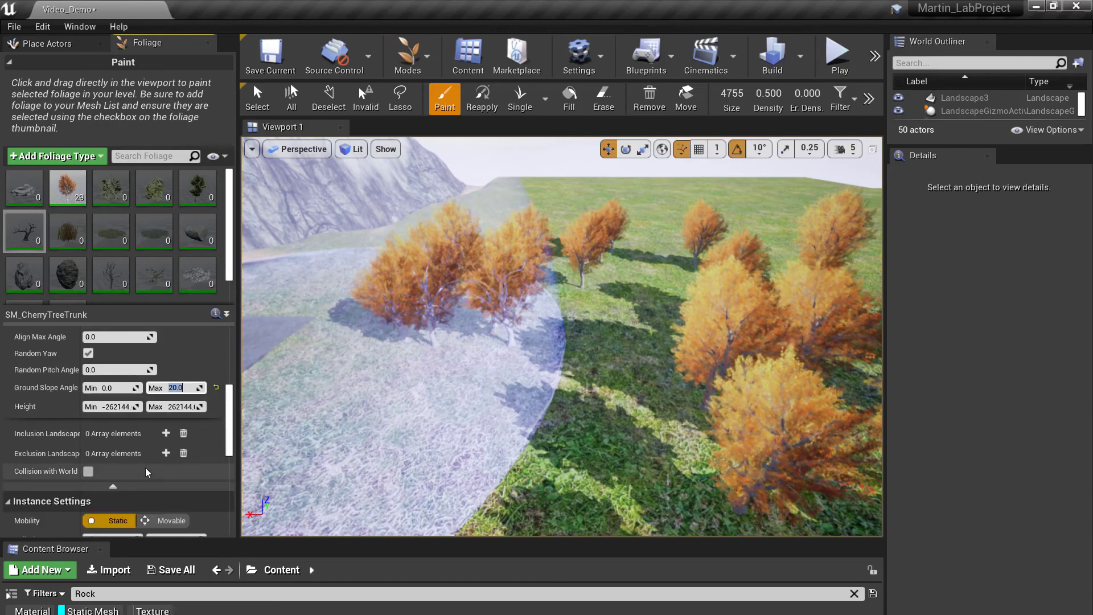
scroll(154, 473, down, 2)
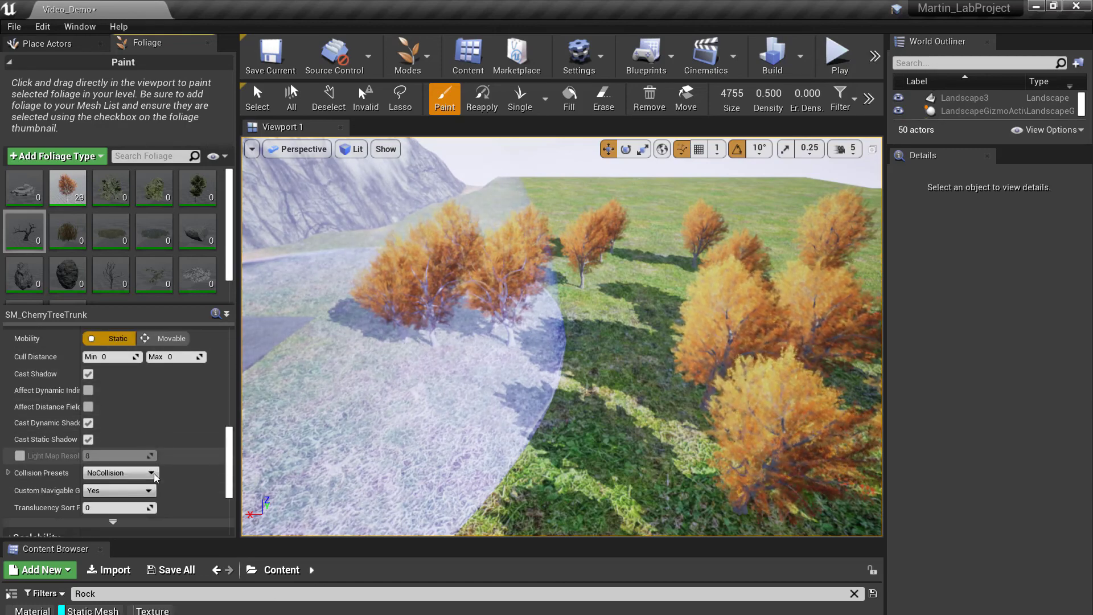
scroll(154, 473, down, 2)
scroll(165, 481, up, 9)
scroll(169, 482, up, 10)
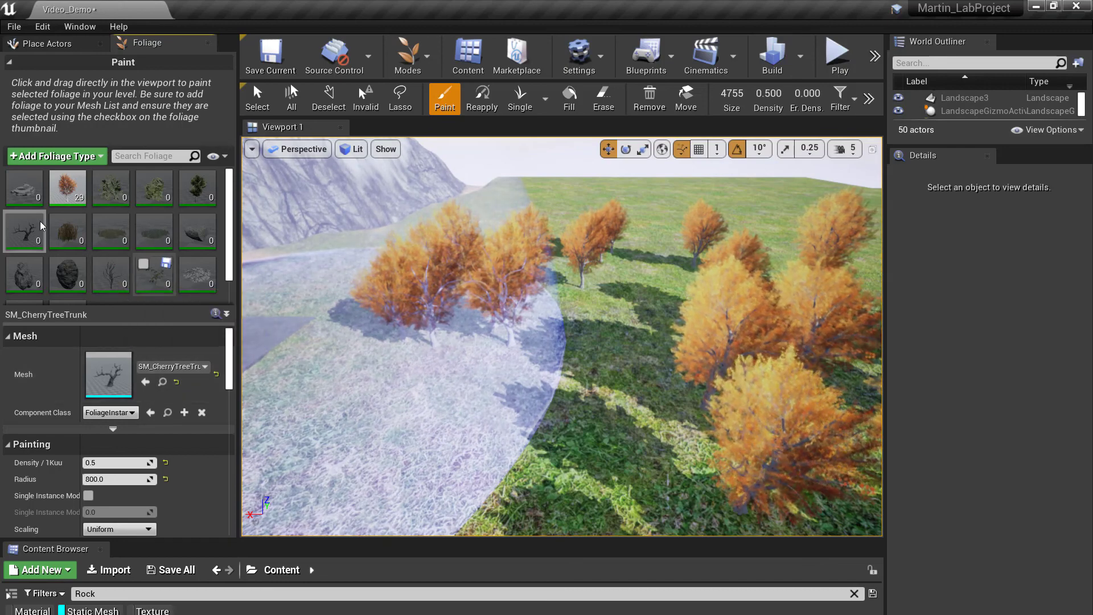
click(23, 197)
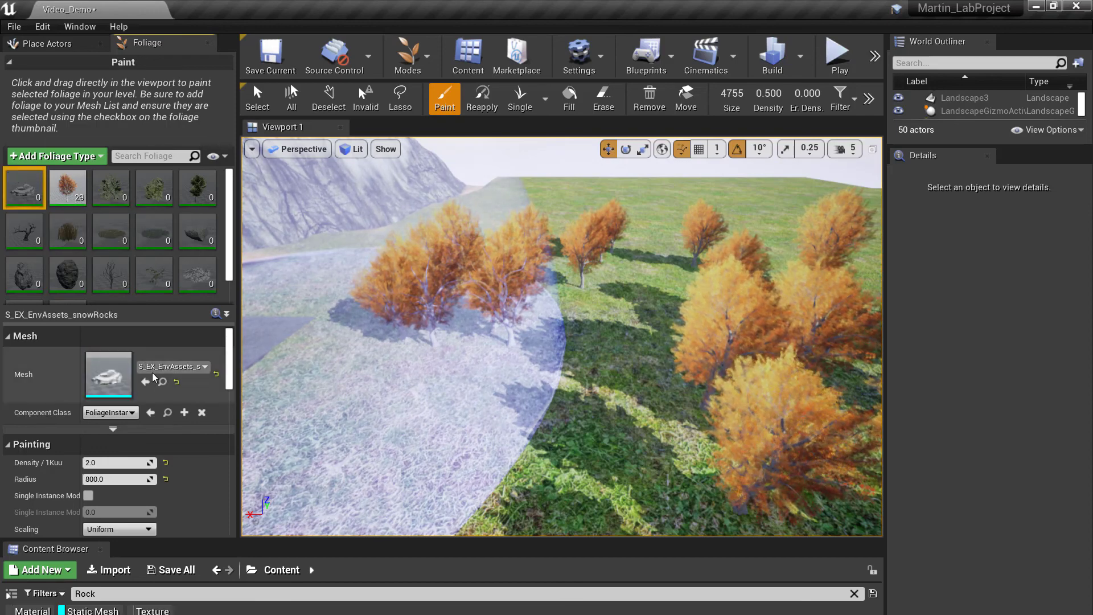
scroll(152, 372, down, 3)
scroll(118, 369, up, 2)
click(67, 190)
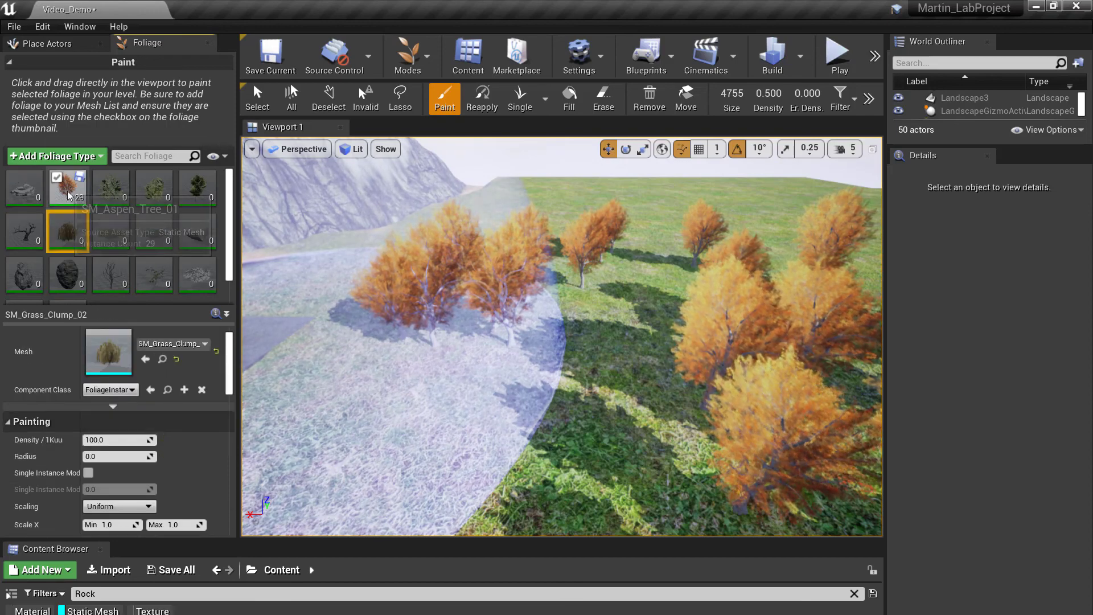
click(106, 187)
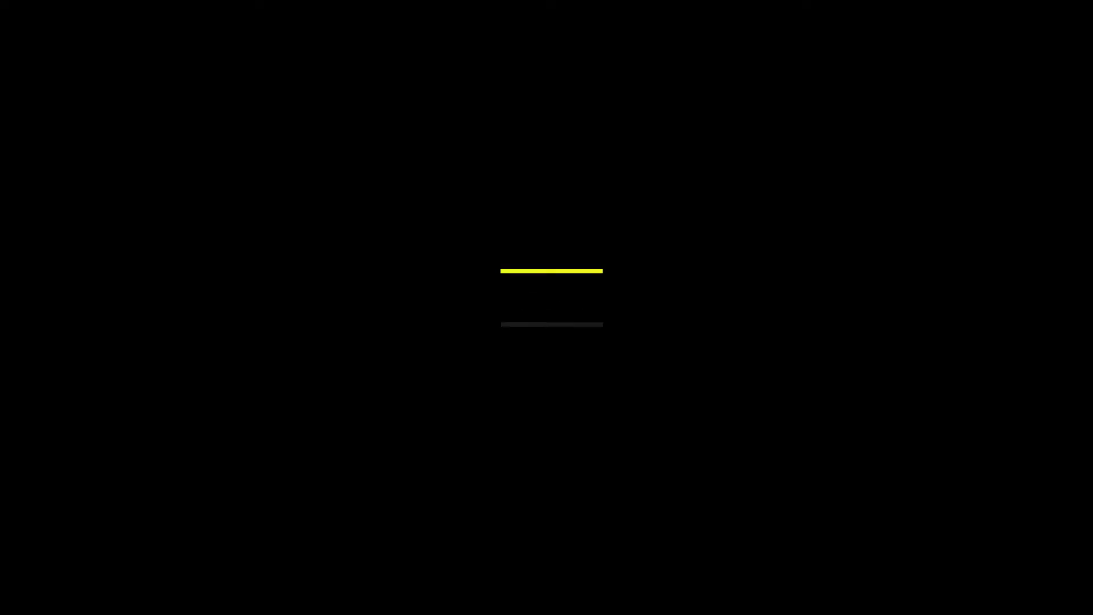